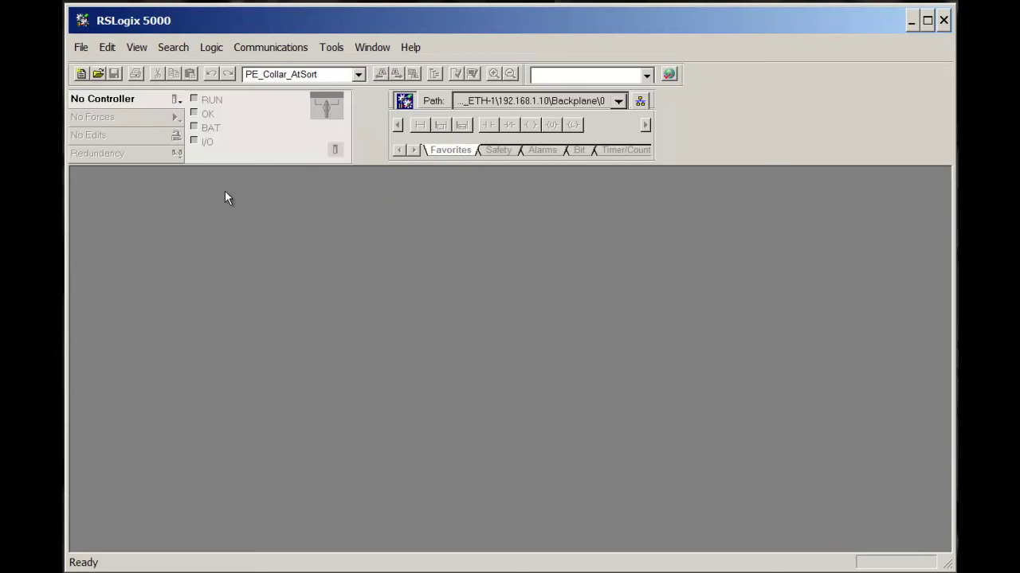
Start a new controller project and choose the 1756-L75 ControlLogix5575 Controller as its type.
{"action": "left_click", "coordinate": [81, 48]}
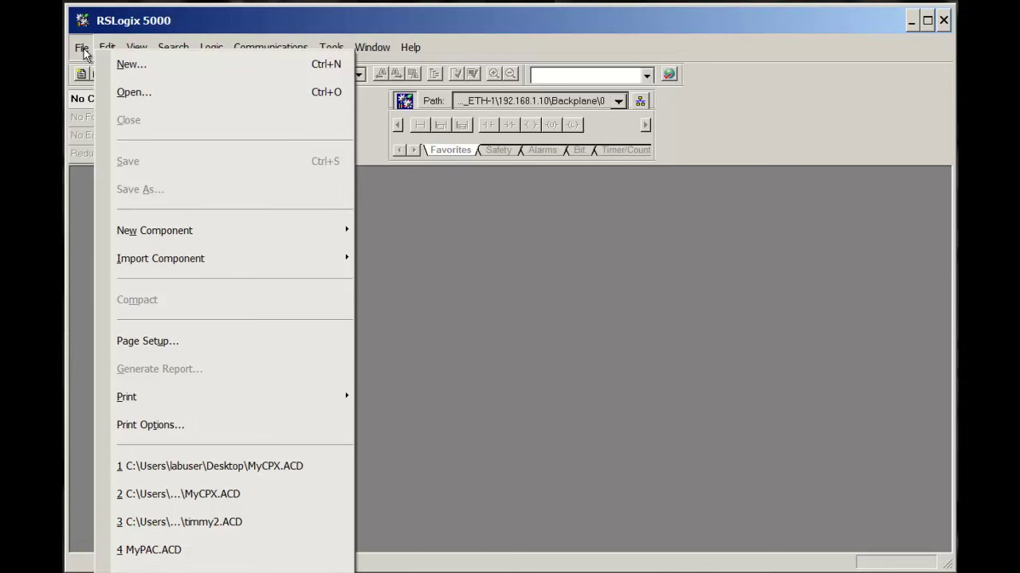
{"action": "left_click", "coordinate": [143, 60]}
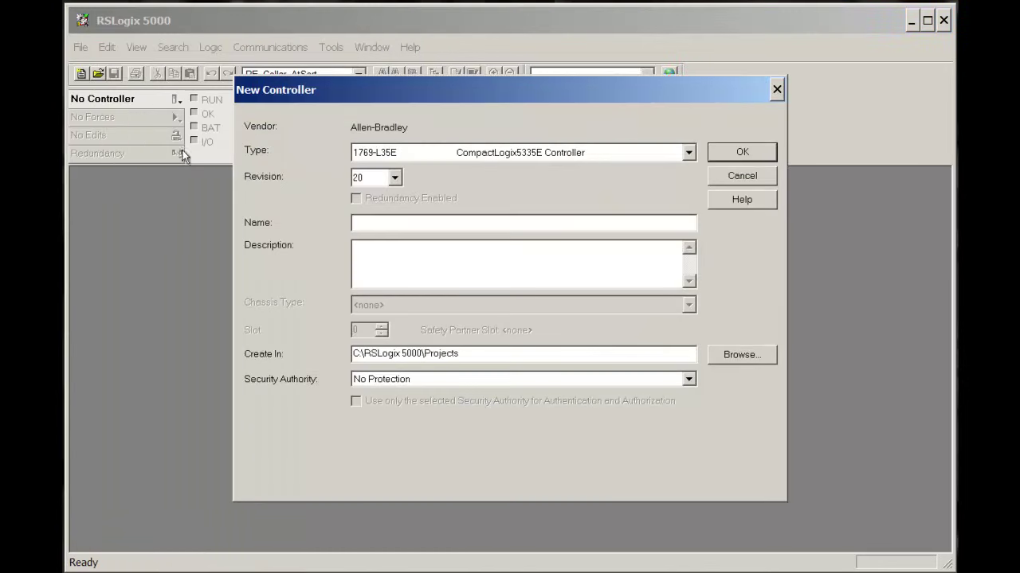
{"action": "left_click", "coordinate": [688, 152]}
{"action": "left_click", "coordinate": [689, 169]}
{"action": "left_click", "coordinate": [690, 186]}
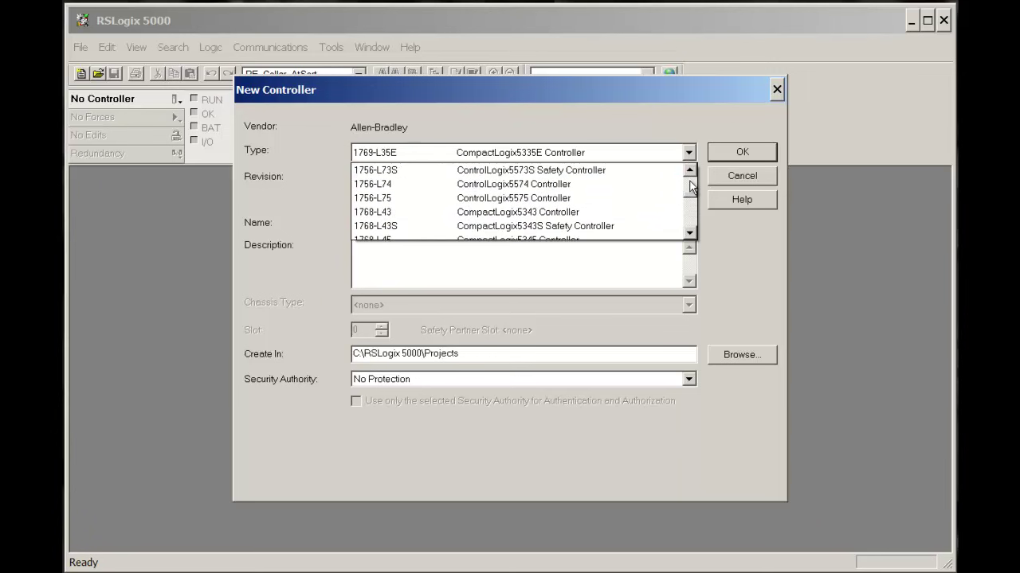
{"action": "left_click", "coordinate": [549, 198]}
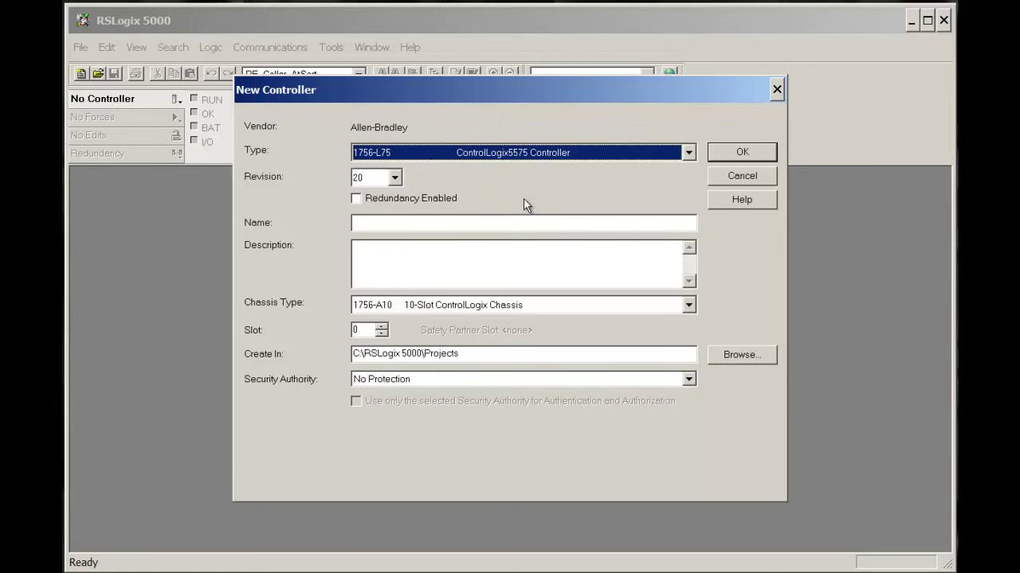
Name the new controller MyCLX, place it in slot 1, and create the project.
{"action": "left_click", "coordinate": [495, 224]}
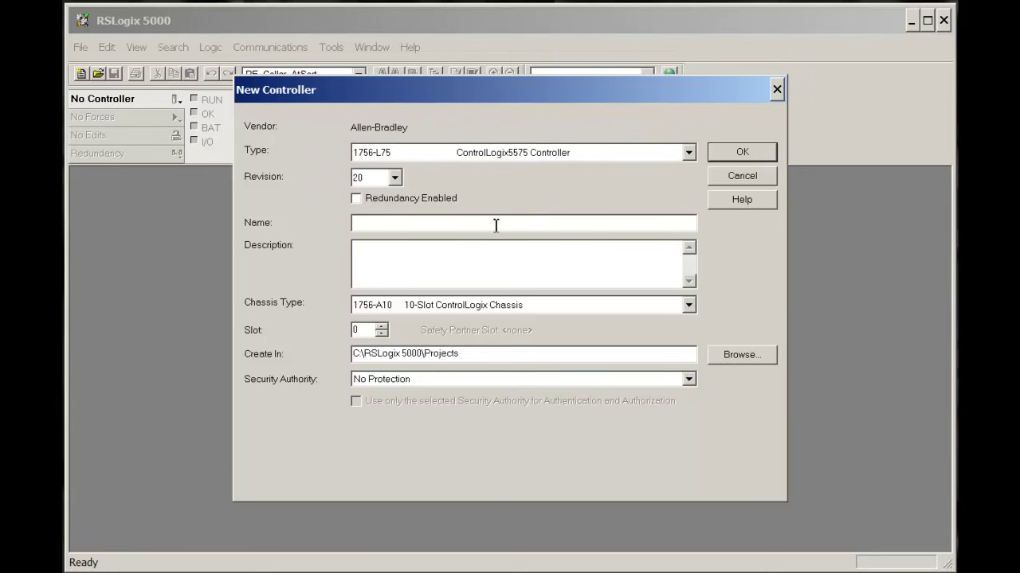
{"action": "type", "text": "MyCLX"}
{"action": "left_click", "coordinate": [383, 325]}
{"action": "left_click", "coordinate": [729, 156]}
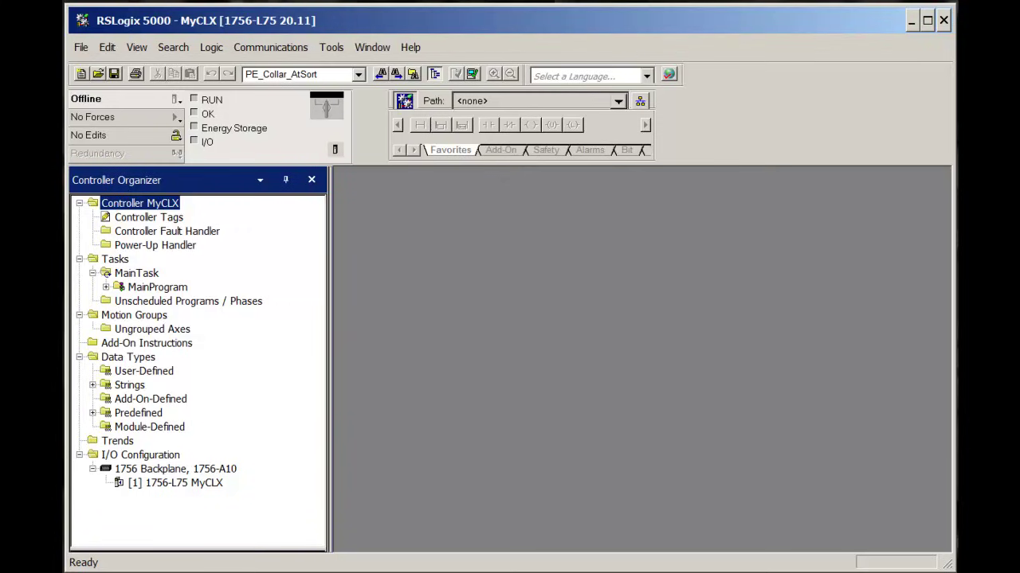
Switch to RSLogix 500 Pro, enlarge its window, and create a new project with the 1747-L553C 5/05 CPU, 64K Mem. processor.
{"action": "key", "text": "super"}
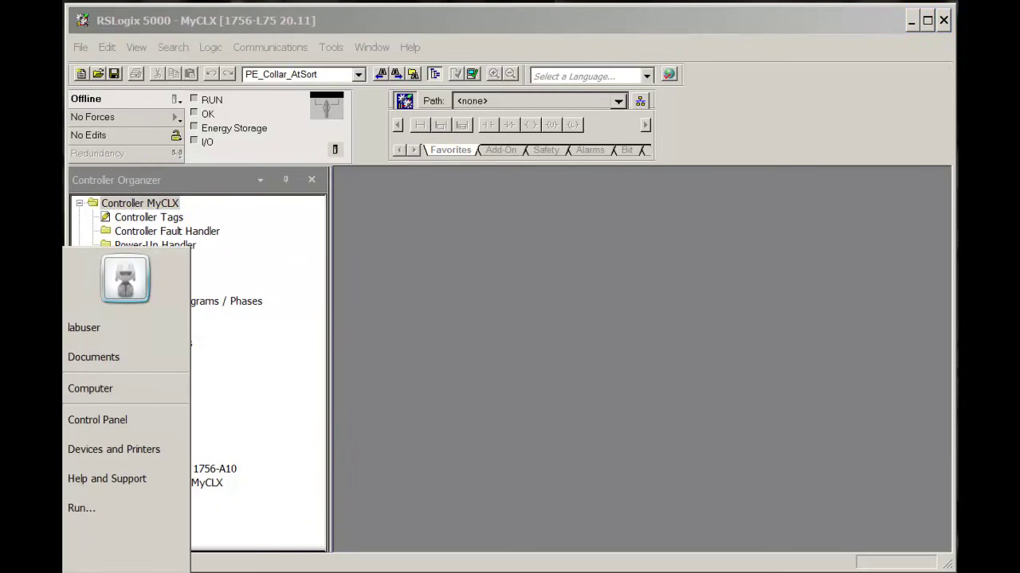
{"action": "key", "text": "Escape"}
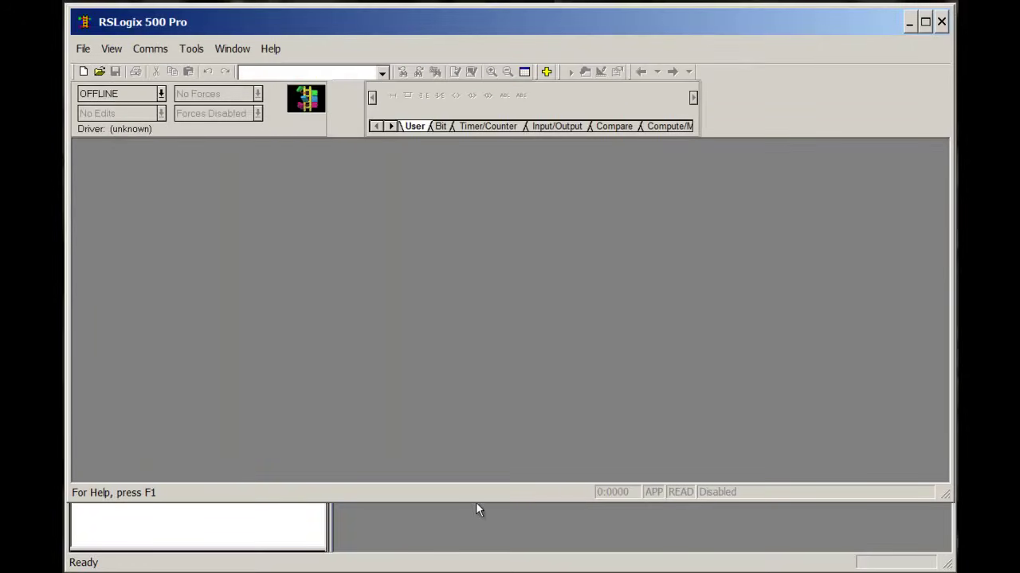
{"action": "left_click_drag", "start_coordinate": [475, 497], "coordinate": [480, 567]}
{"action": "left_click", "coordinate": [84, 50]}
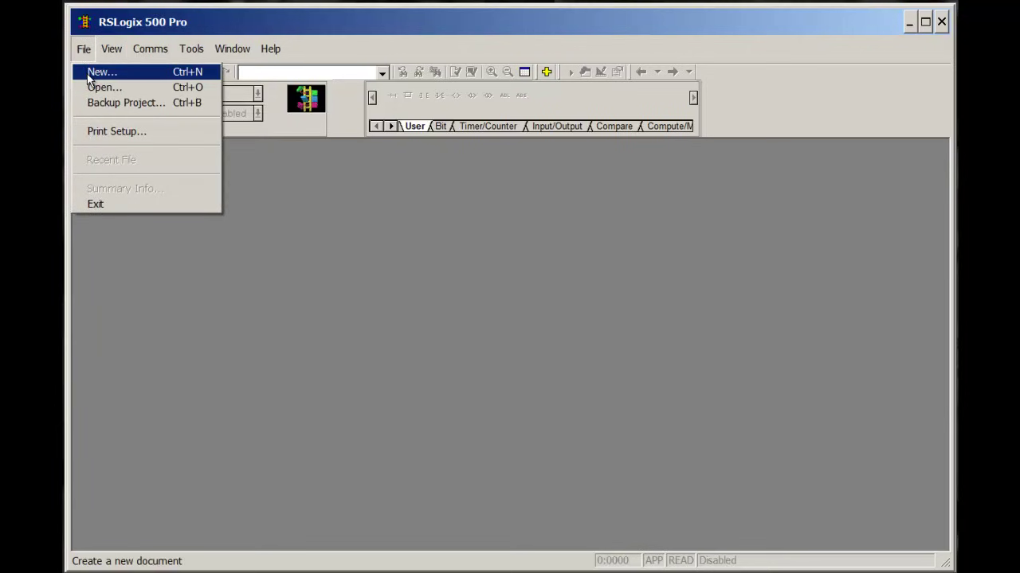
{"action": "left_click", "coordinate": [90, 75]}
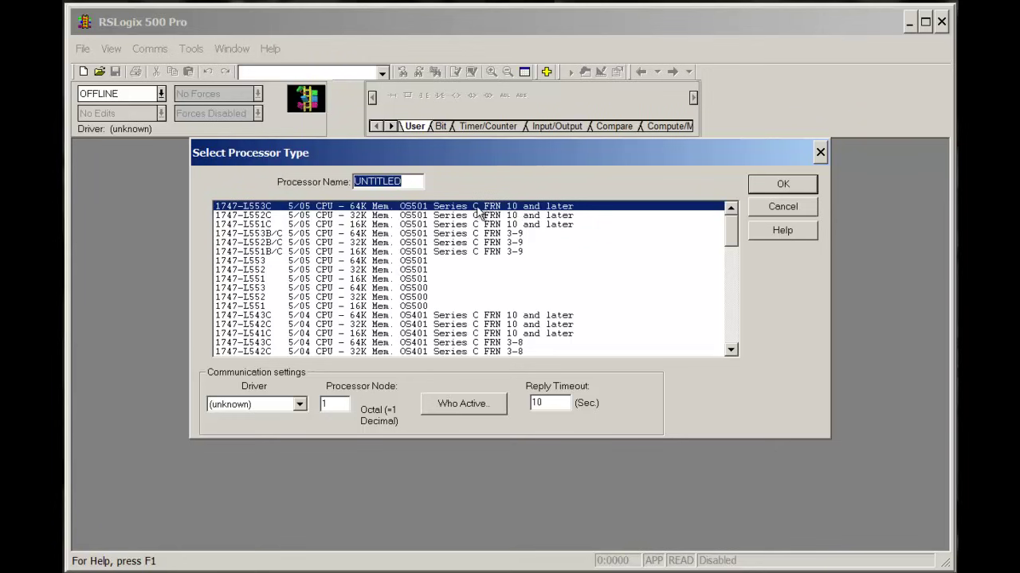
{"action": "left_click", "coordinate": [783, 186]}
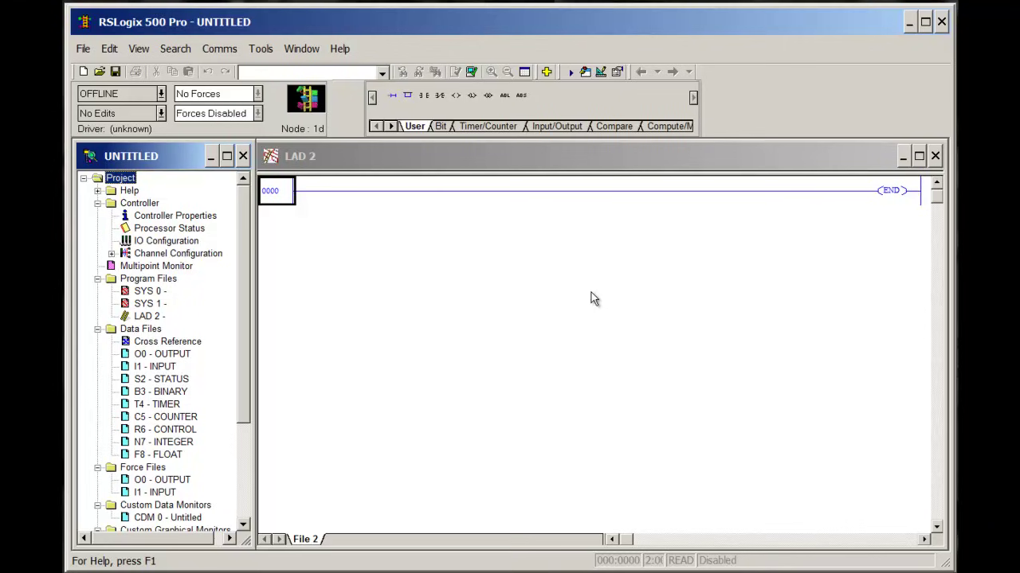
Collapse the Controller folder and create program file 3 named SETUP under Program Files.
{"action": "left_click", "coordinate": [97, 204]}
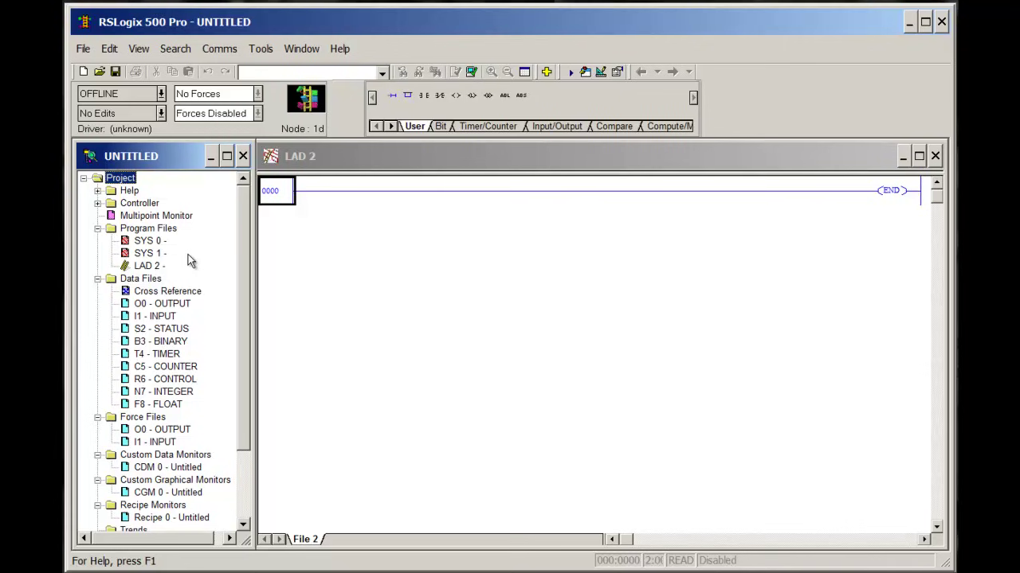
{"action": "right_click", "coordinate": [163, 230]}
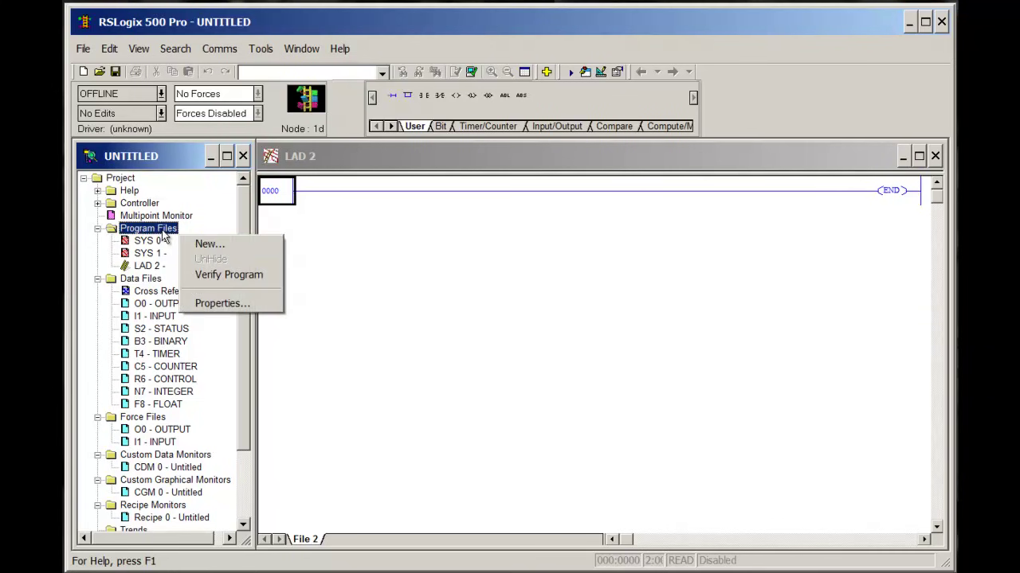
{"action": "left_click", "coordinate": [199, 246]}
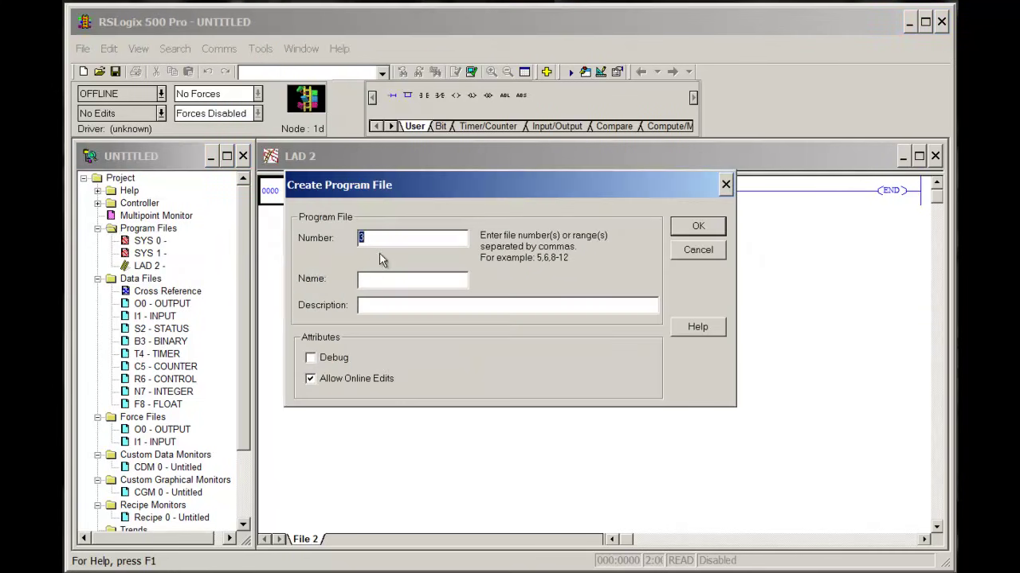
{"action": "left_click", "coordinate": [378, 280]}
{"action": "type", "text": "SETUP"}
{"action": "left_click", "coordinate": [700, 228]}
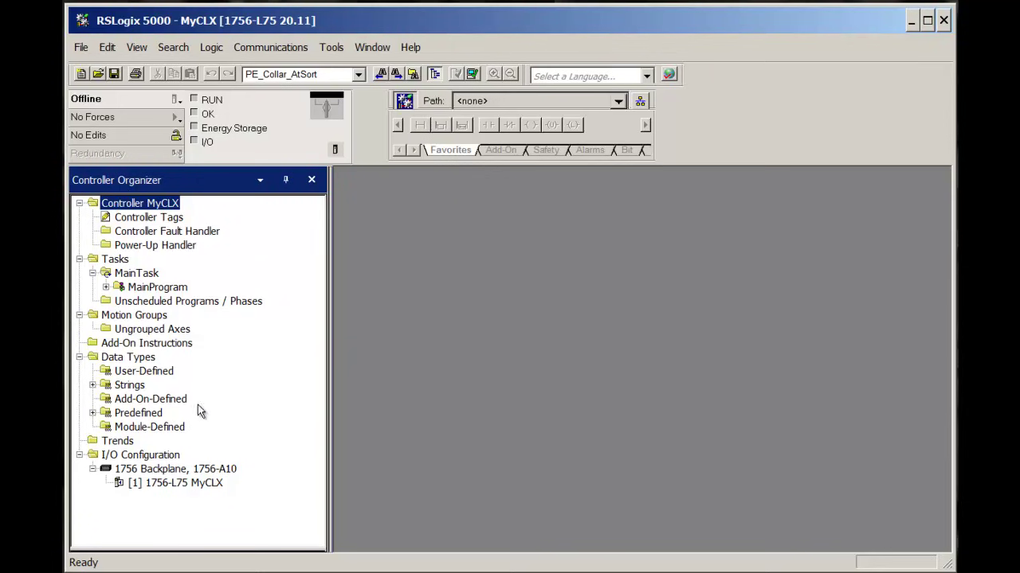
Switch to RSLogix 5000 and expand MainProgram under MainTask to view its tags and routine.
{"action": "left_click", "coordinate": [106, 288]}
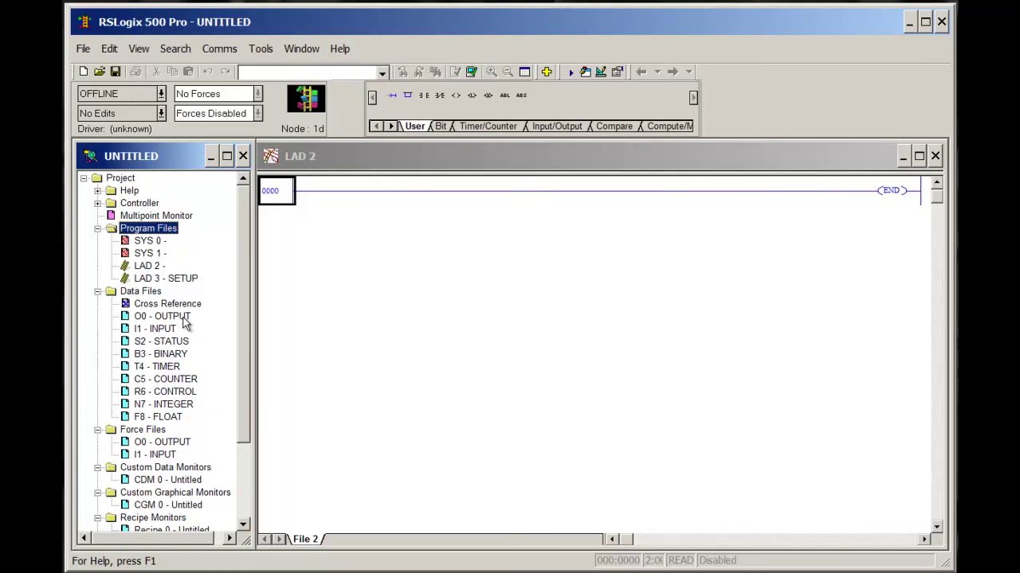
Switch to RSLogix 500 Pro and examine the S2 STATUS data file's processor, scan time and STI pages, closing it when done.
{"action": "double_click", "coordinate": [170, 343]}
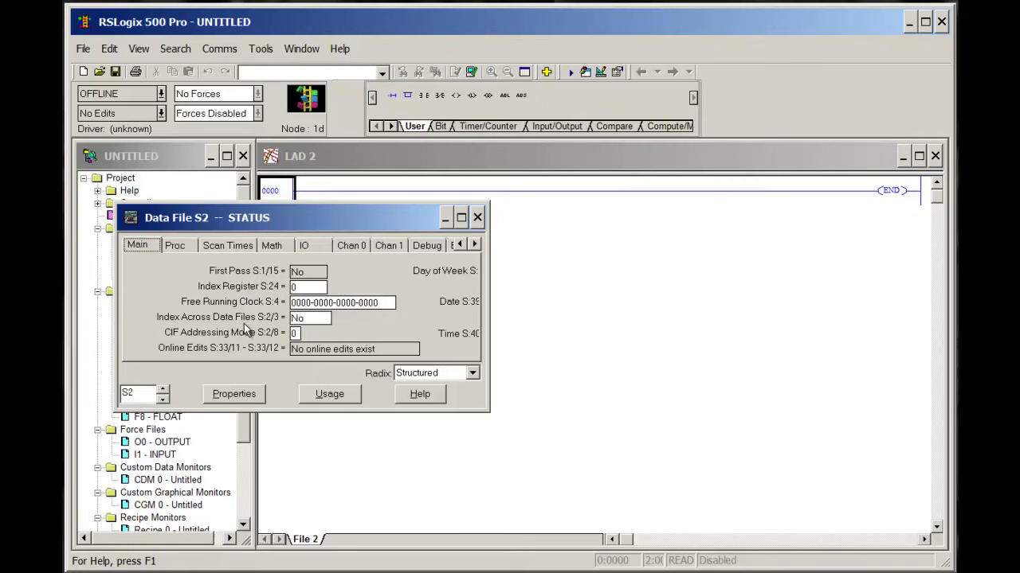
{"action": "left_click", "coordinate": [176, 245]}
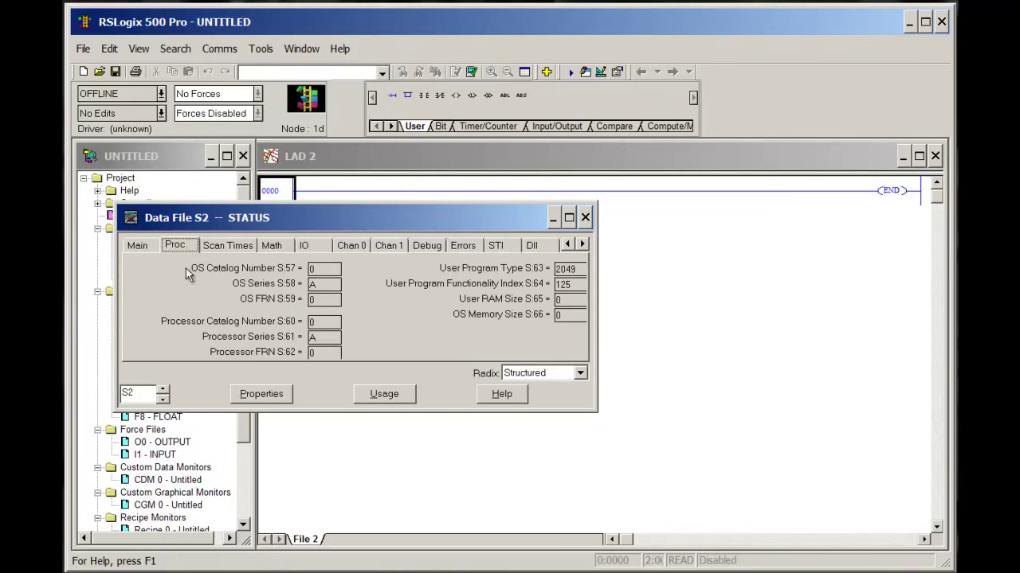
{"action": "left_click", "coordinate": [237, 247]}
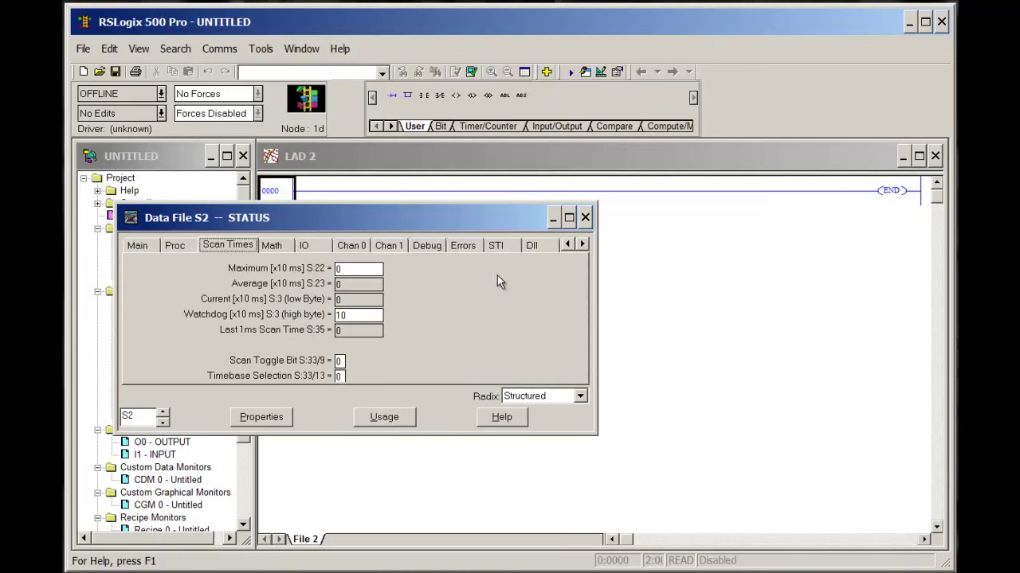
{"action": "left_click", "coordinate": [495, 246]}
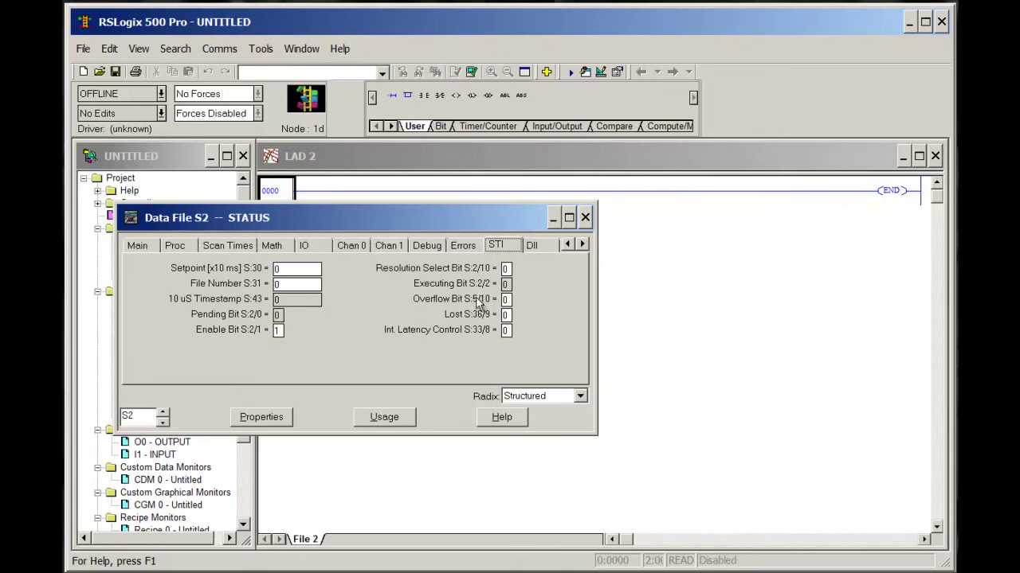
{"action": "left_click", "coordinate": [584, 218]}
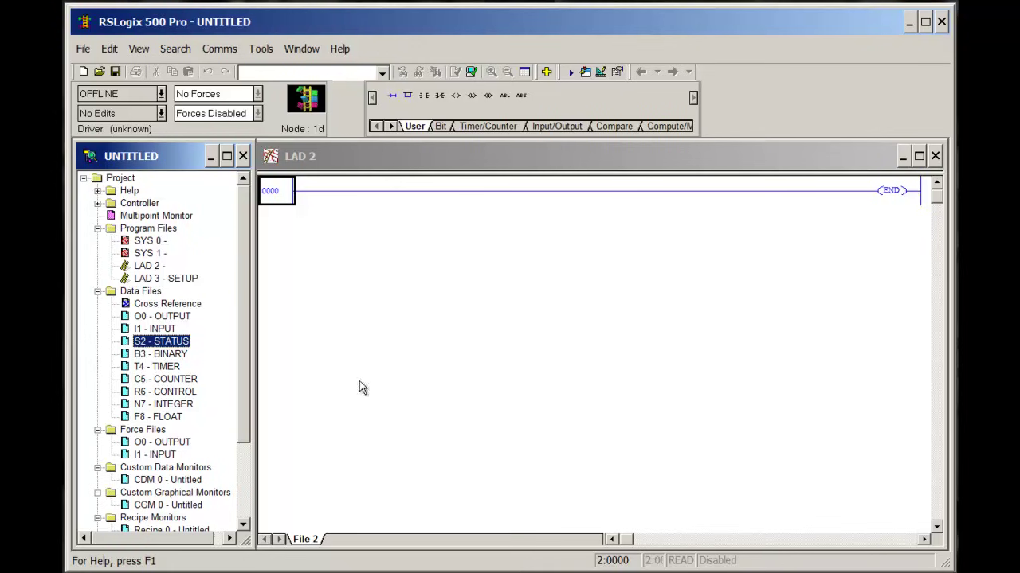
Set the B3 BINARY data file's number of elements to 10 and close the data file.
{"action": "double_click", "coordinate": [164, 353]}
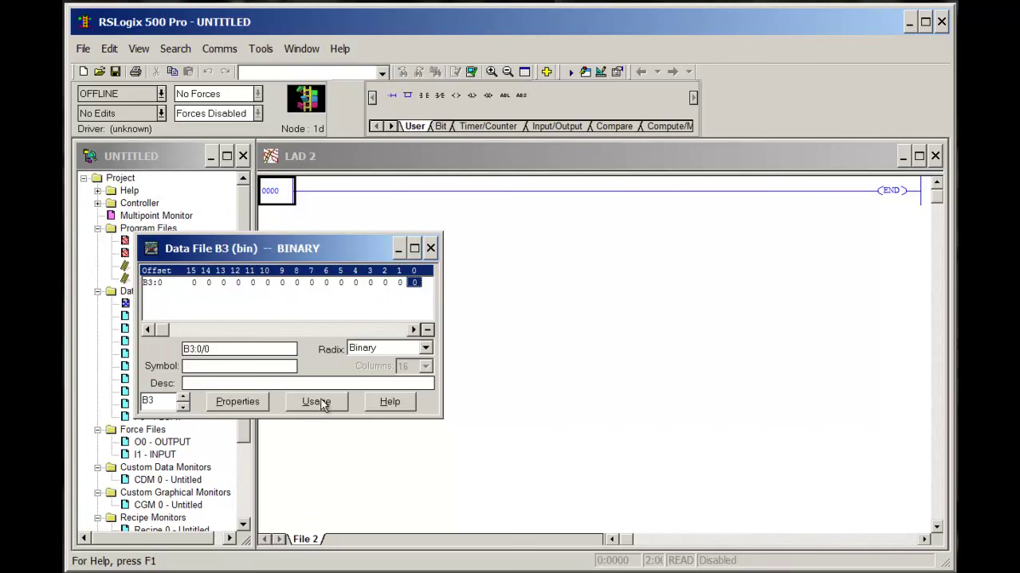
{"action": "left_click_drag", "start_coordinate": [330, 247], "coordinate": [493, 228]}
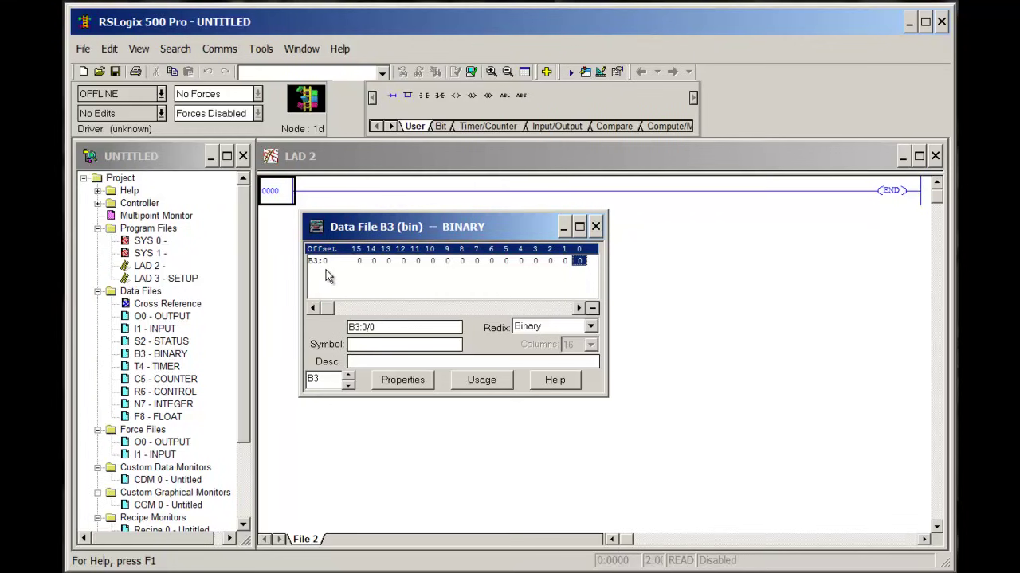
{"action": "left_click", "coordinate": [401, 380]}
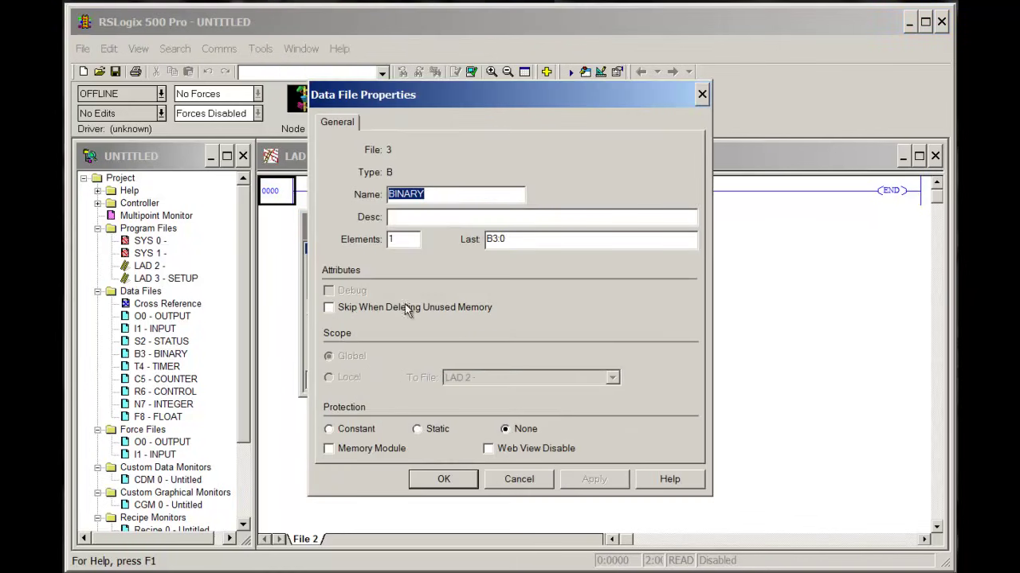
{"action": "left_click_drag", "start_coordinate": [398, 239], "coordinate": [381, 246]}
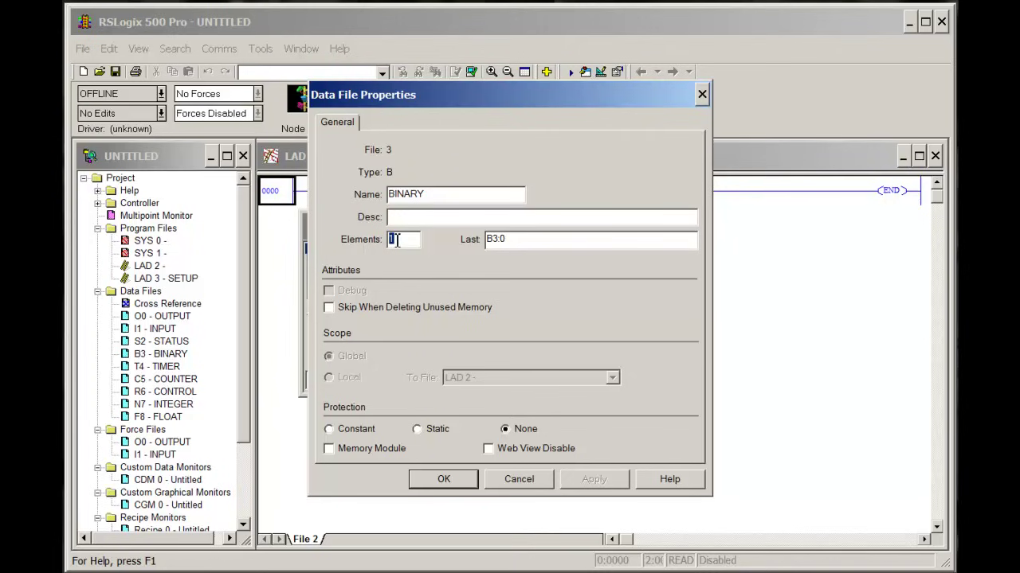
{"action": "type", "text": "10"}
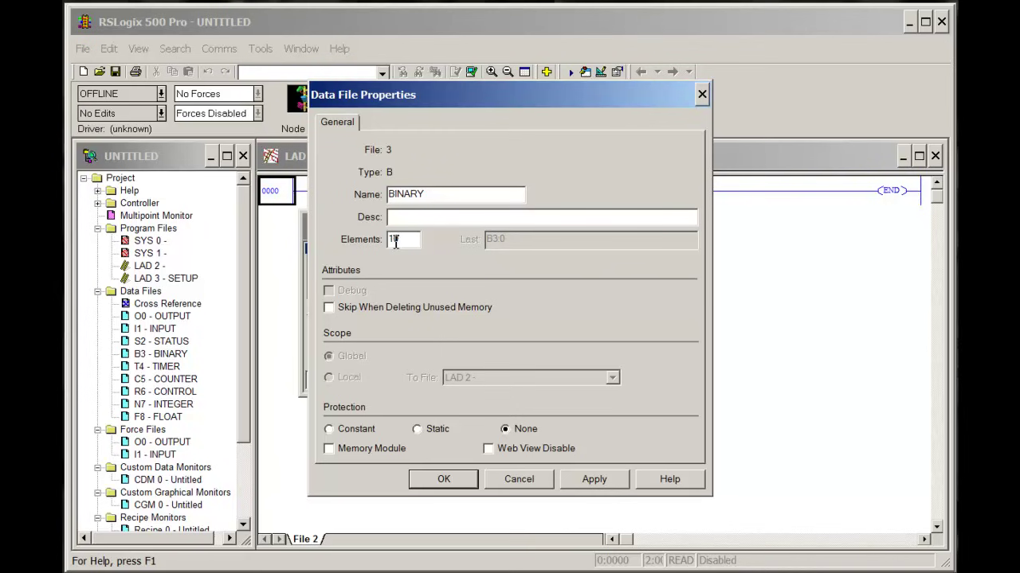
{"action": "left_click", "coordinate": [593, 480]}
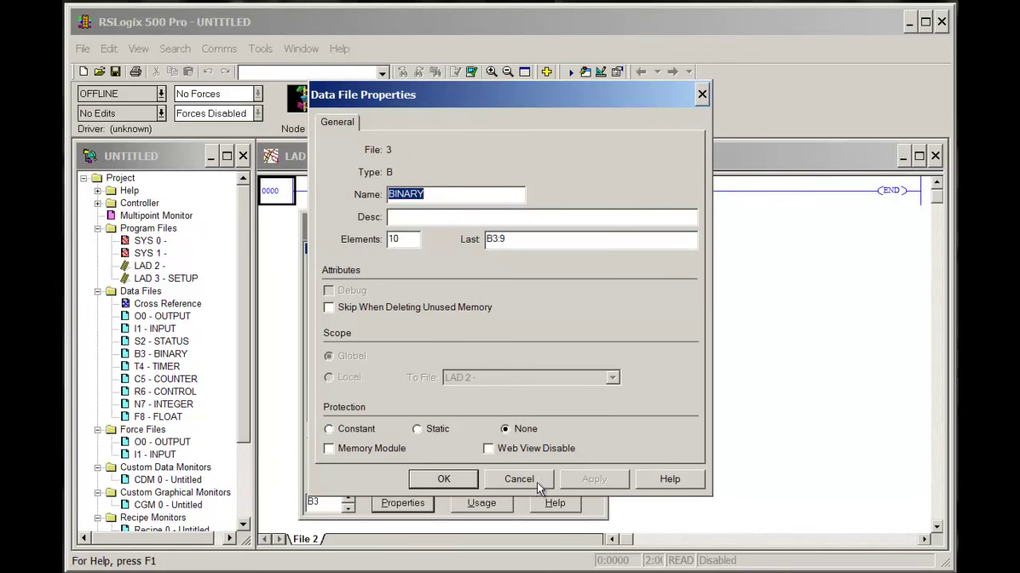
{"action": "left_click", "coordinate": [460, 482]}
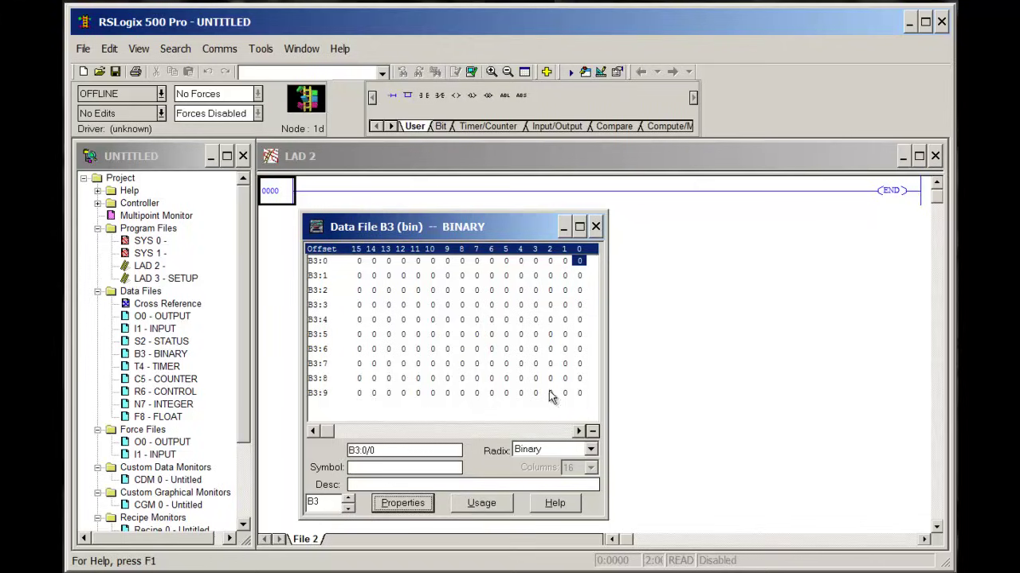
{"action": "left_click", "coordinate": [595, 227]}
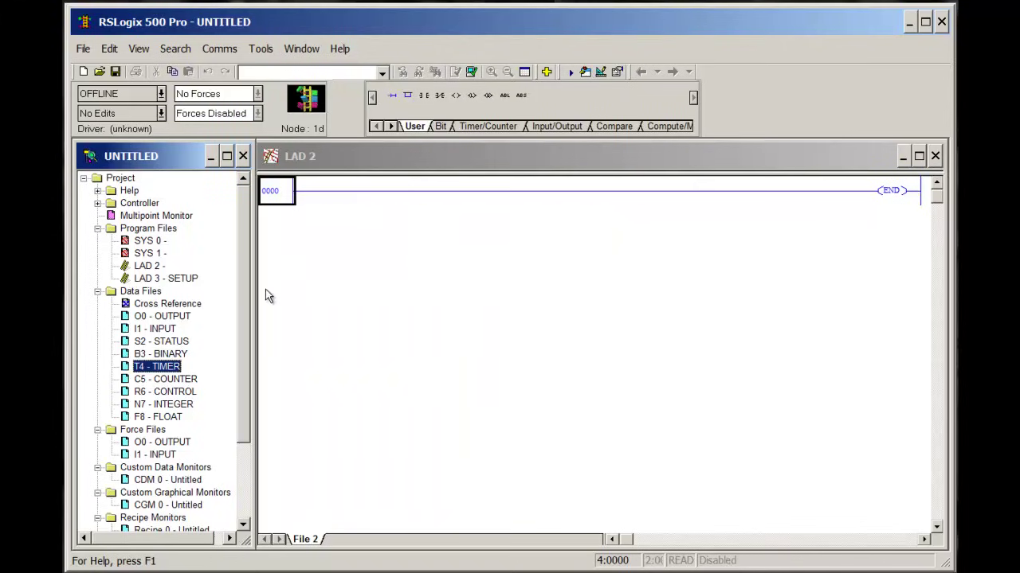
Open the T4 TIMER data file, widen its window, and set its number of elements to 5.
{"action": "double_click", "coordinate": [167, 366]}
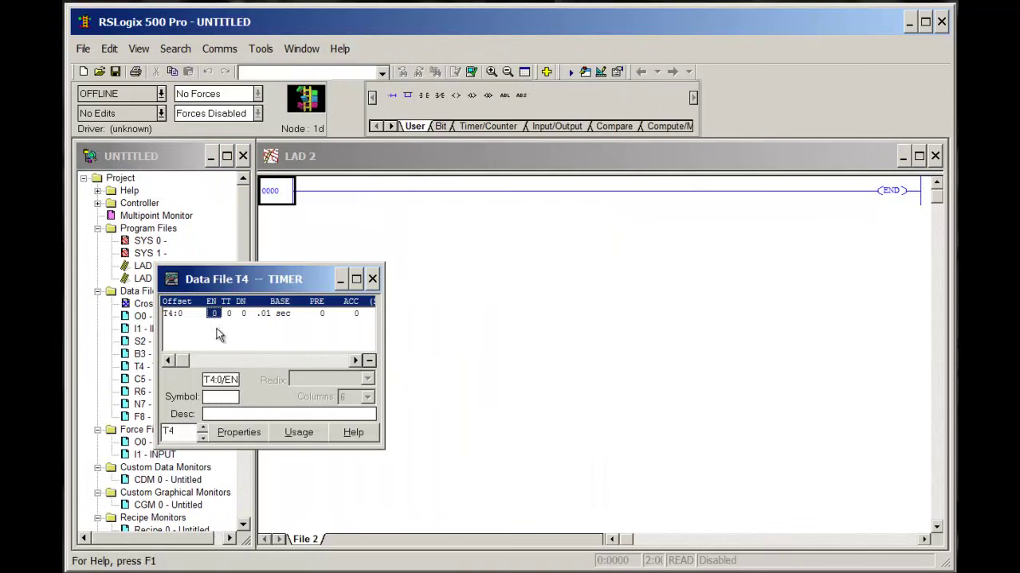
{"action": "left_click_drag", "start_coordinate": [384, 330], "coordinate": [469, 335]}
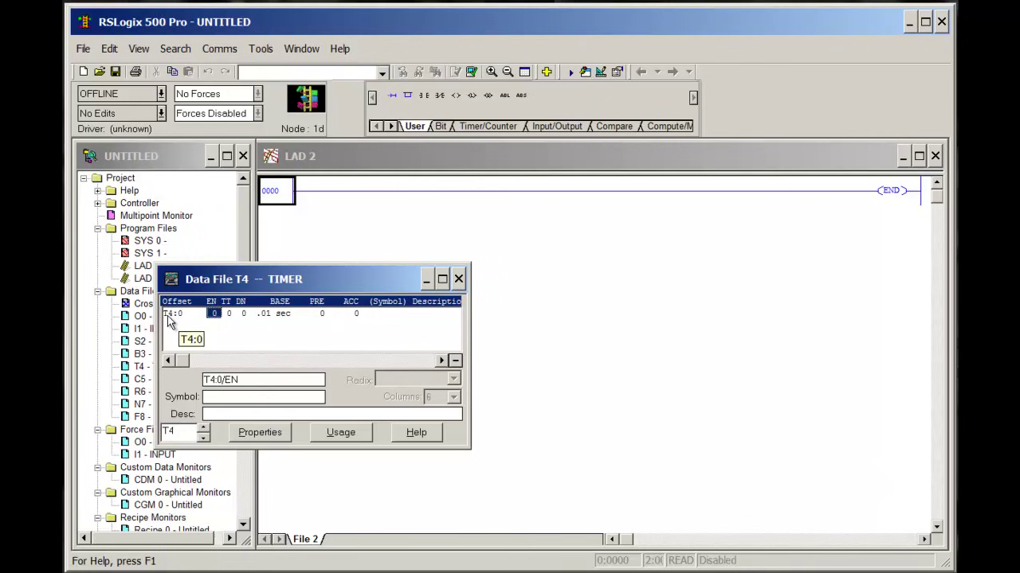
{"action": "left_click", "coordinate": [266, 437]}
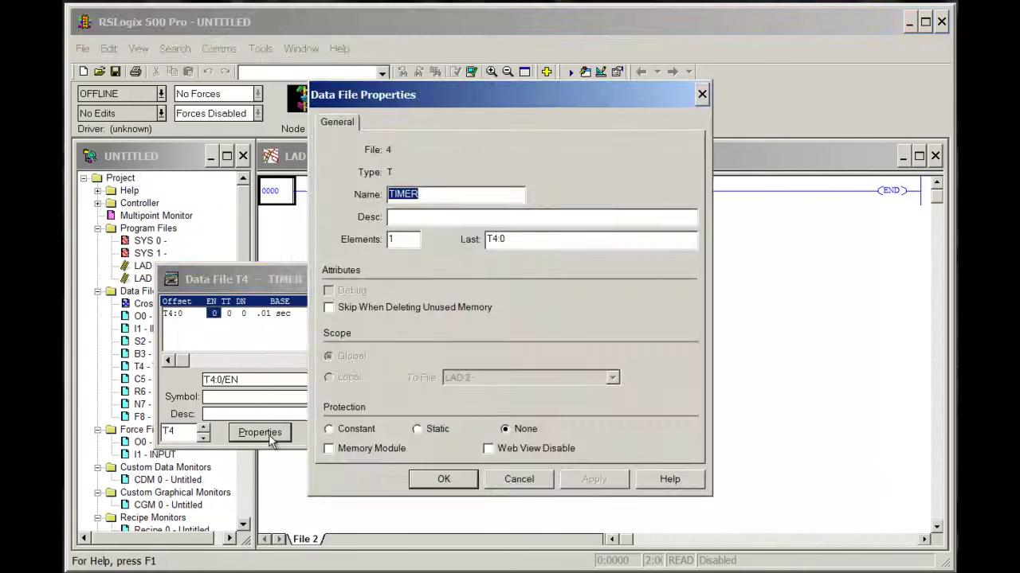
{"action": "left_click", "coordinate": [403, 240]}
{"action": "key", "text": "BackSpace"}
{"action": "type", "text": "5"}
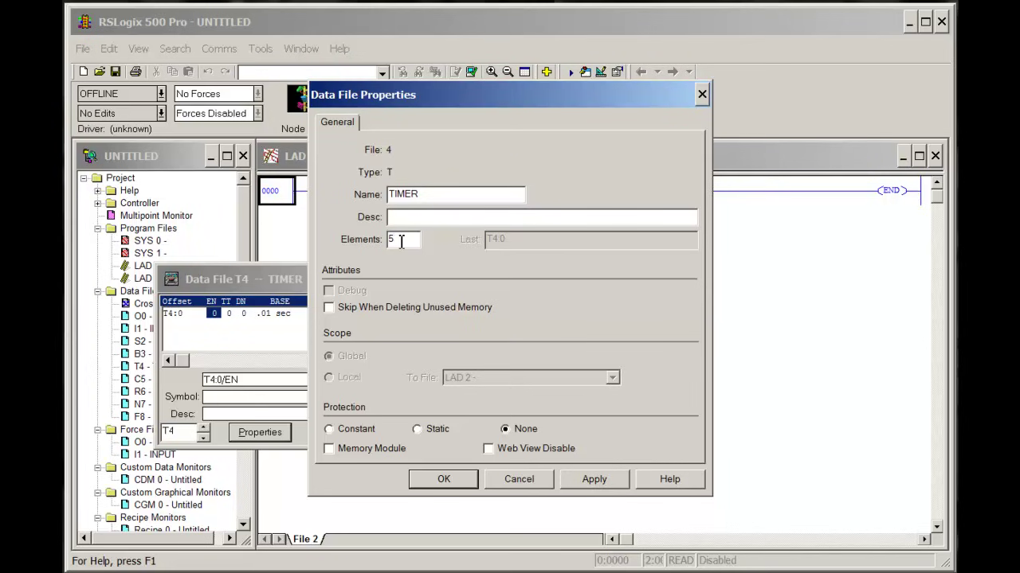
{"action": "key", "text": "Return"}
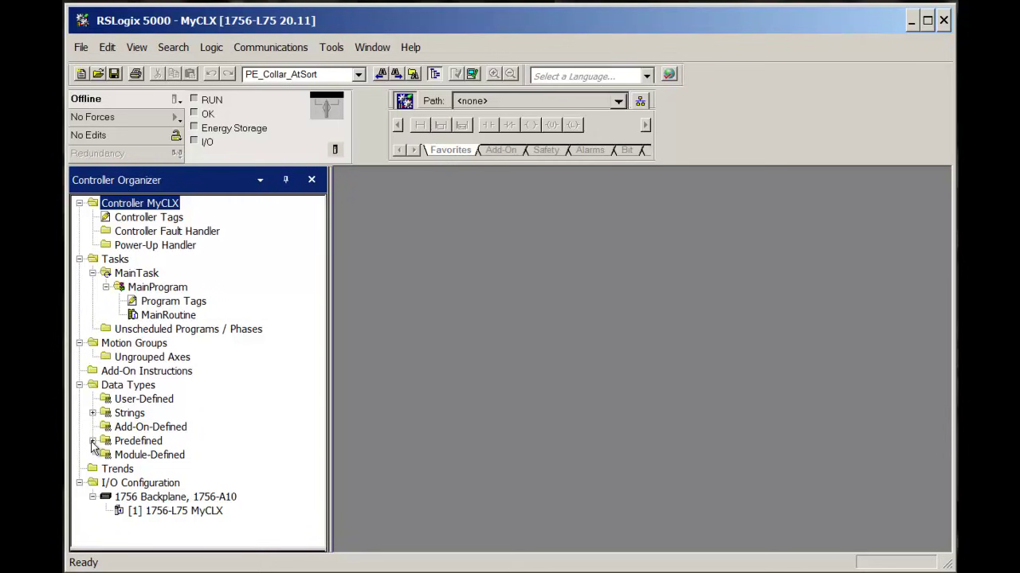
Switch to RSLogix 5000 and expand the Predefined data types to examine the available types.
{"action": "left_click", "coordinate": [93, 442]}
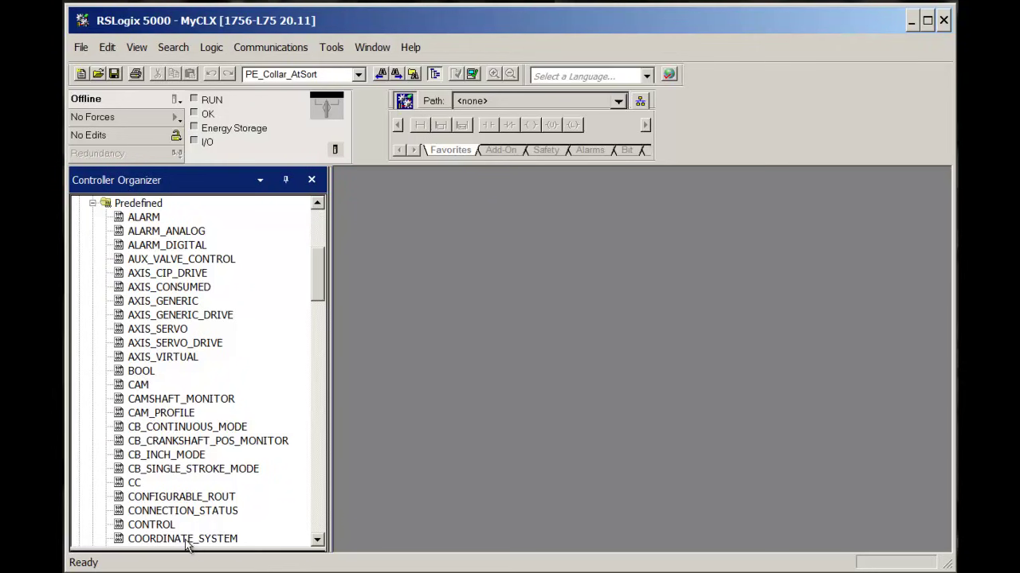
Examine the full list of Predefined data types down to UP_DOWN_ACCUM, looking for the basic integer types, and return to the top of the organizer.
{"action": "left_click", "coordinate": [317, 522]}
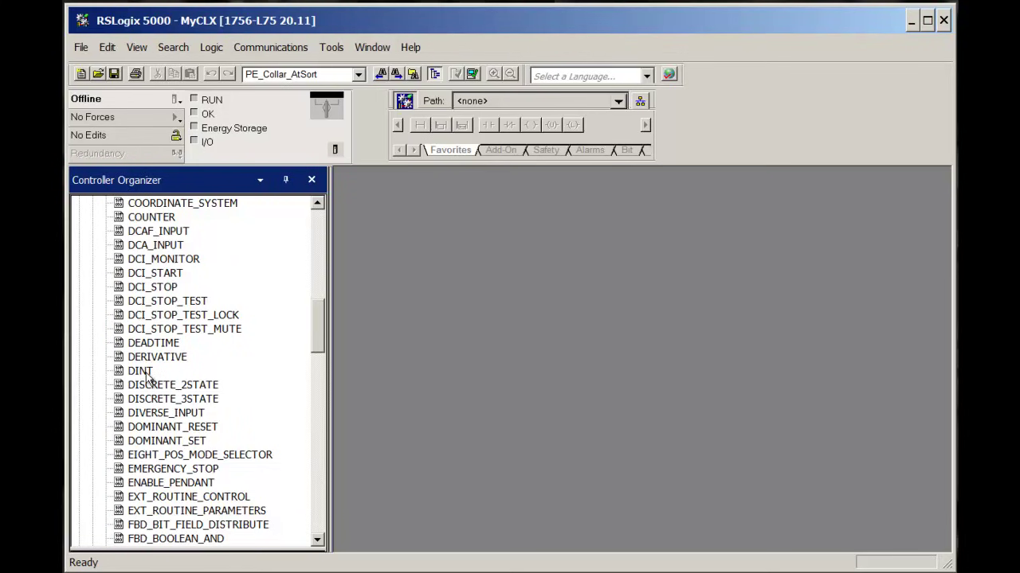
{"action": "left_click", "coordinate": [319, 518]}
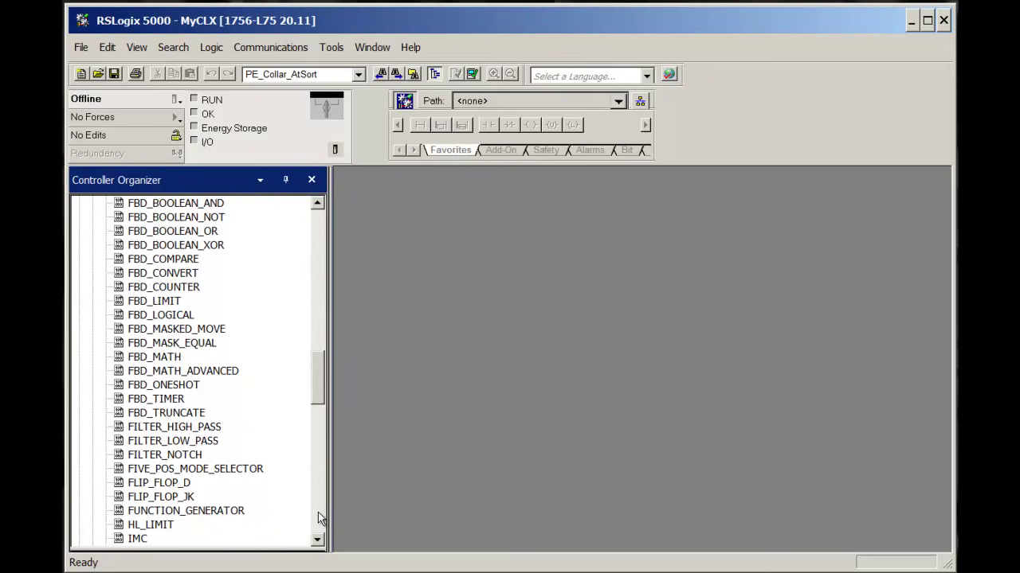
{"action": "left_click", "coordinate": [319, 518]}
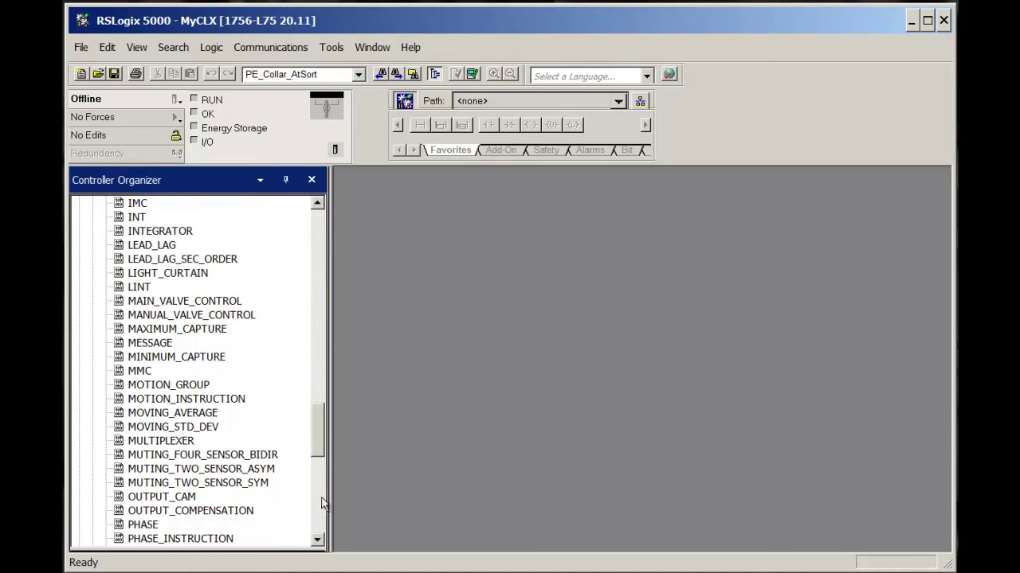
{"action": "left_click", "coordinate": [321, 531]}
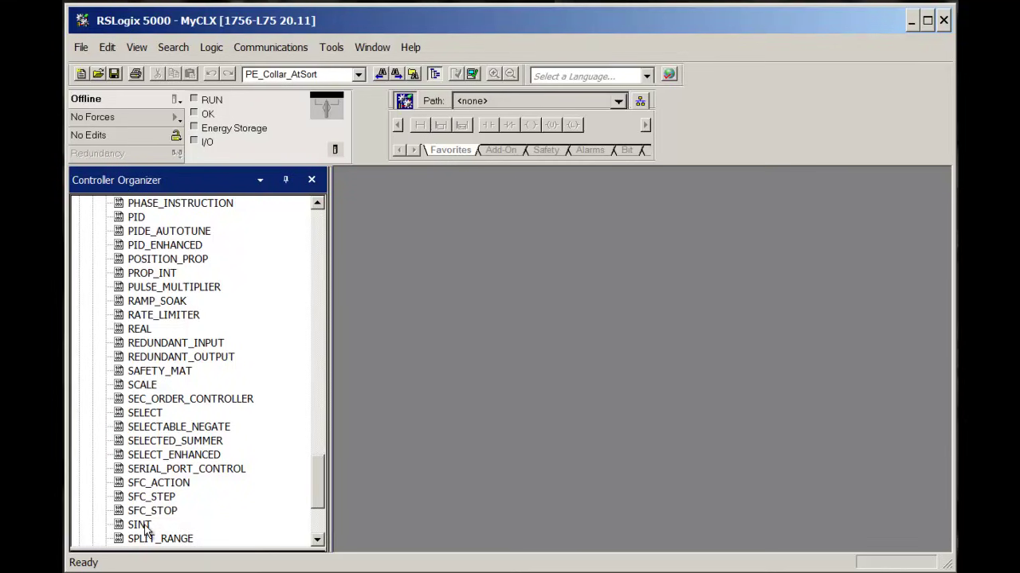
{"action": "left_click", "coordinate": [321, 524]}
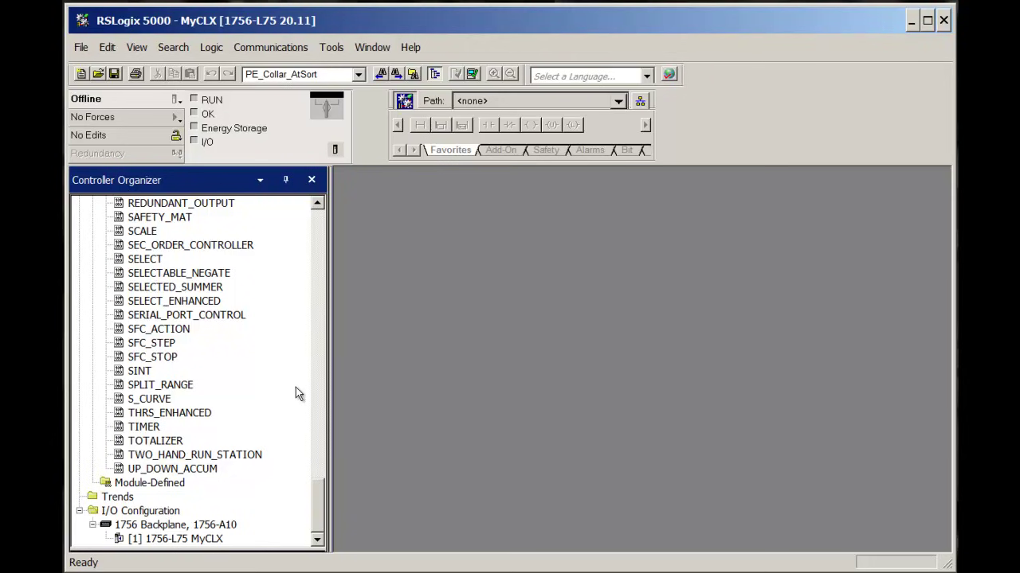
{"action": "left_click", "coordinate": [317, 289]}
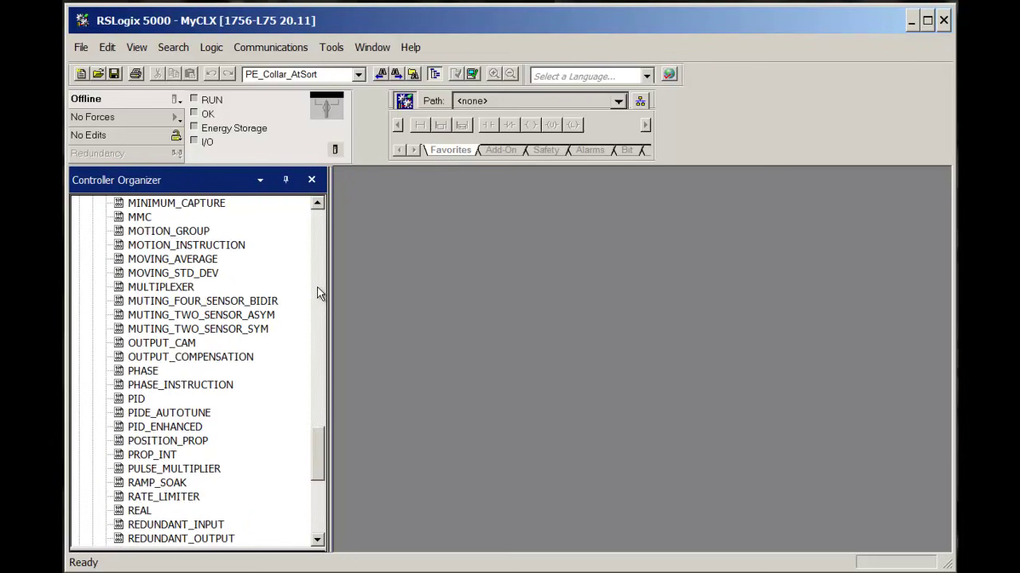
{"action": "left_click", "coordinate": [317, 287]}
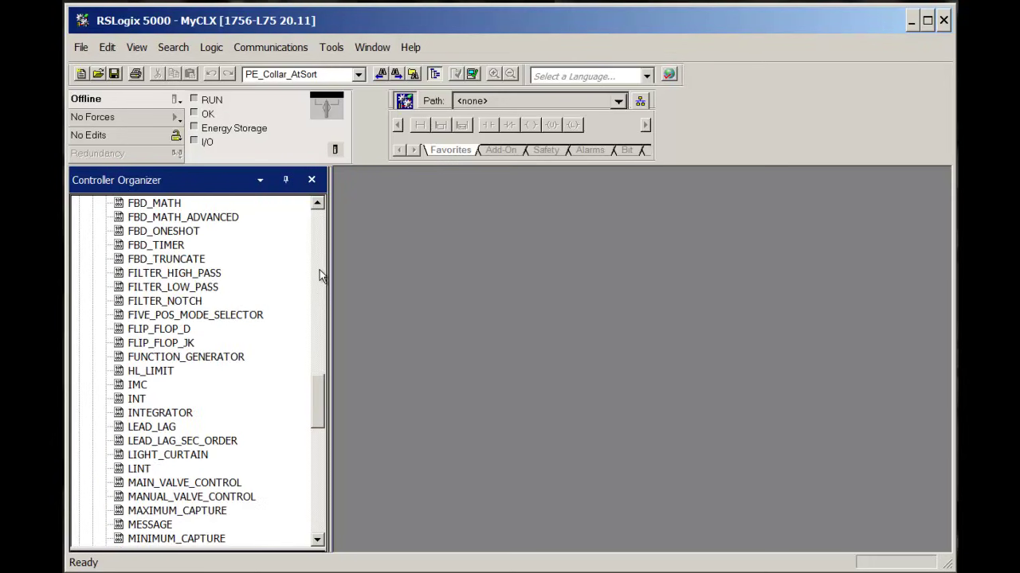
{"action": "left_click", "coordinate": [318, 273]}
{"action": "left_click", "coordinate": [319, 240]}
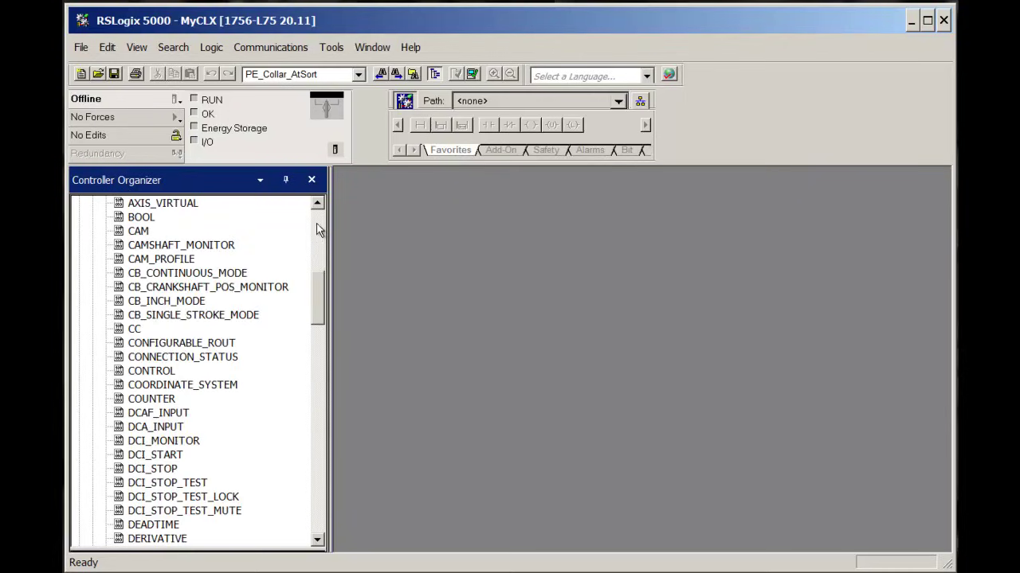
{"action": "left_click", "coordinate": [317, 225]}
{"action": "left_click", "coordinate": [316, 221]}
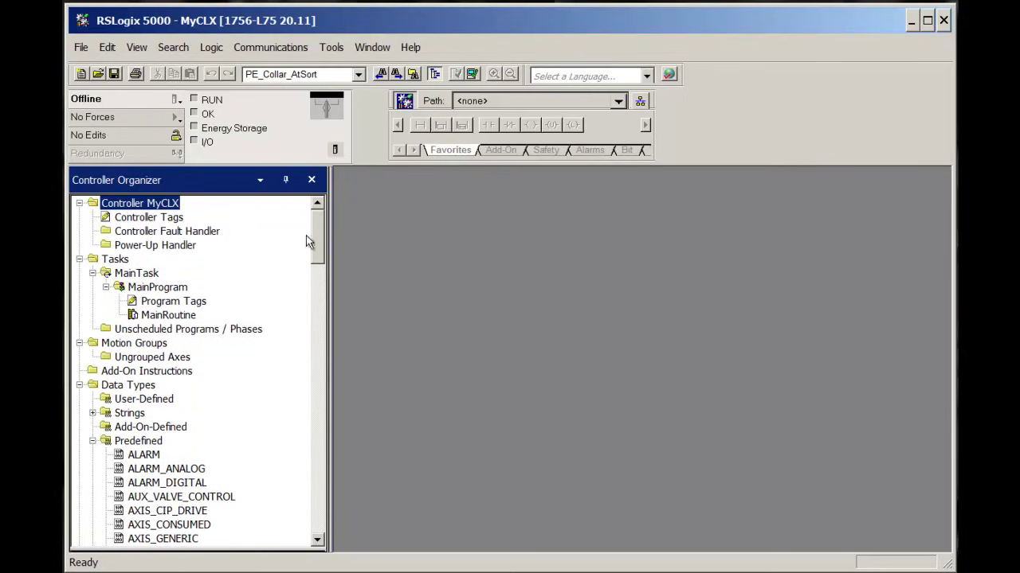
Open the predefined TIMER data type, compare its members with T4:0 and its time base in RSLogix 500 Pro, and close the data type.
{"action": "left_click", "coordinate": [319, 514]}
{"action": "left_click", "coordinate": [319, 514]}
{"action": "left_click", "coordinate": [319, 513]}
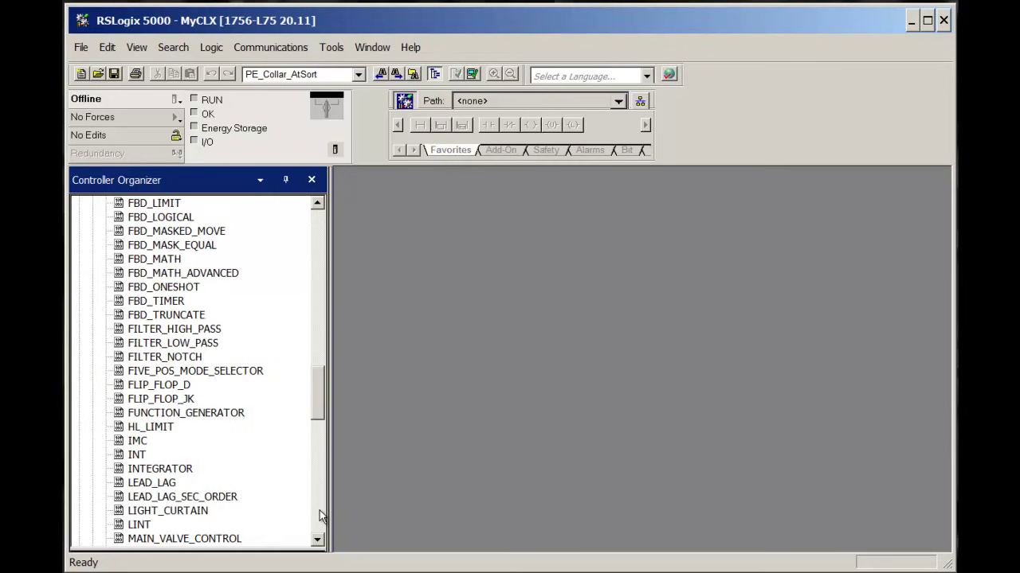
{"action": "left_click", "coordinate": [320, 516]}
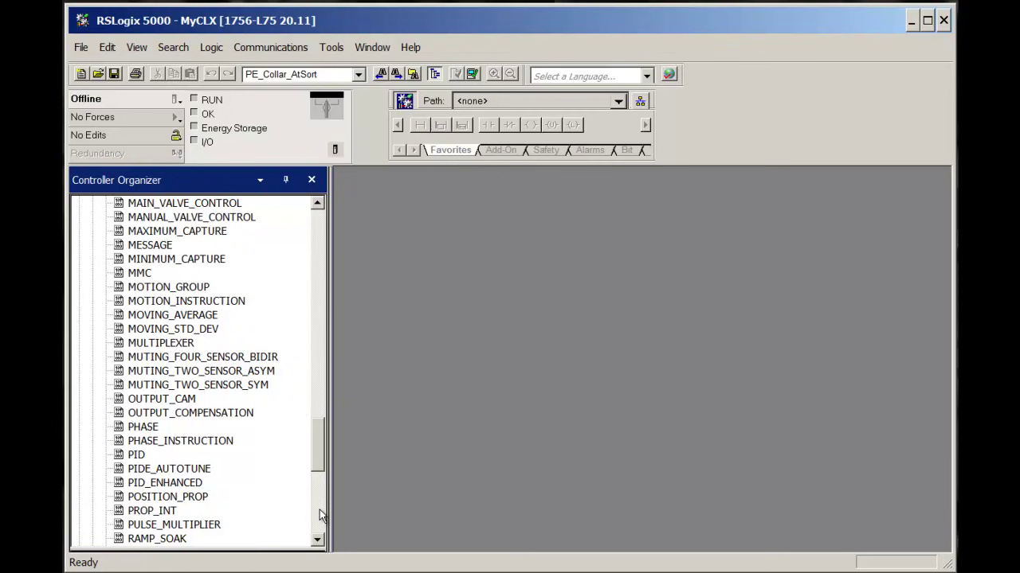
{"action": "left_click", "coordinate": [319, 514]}
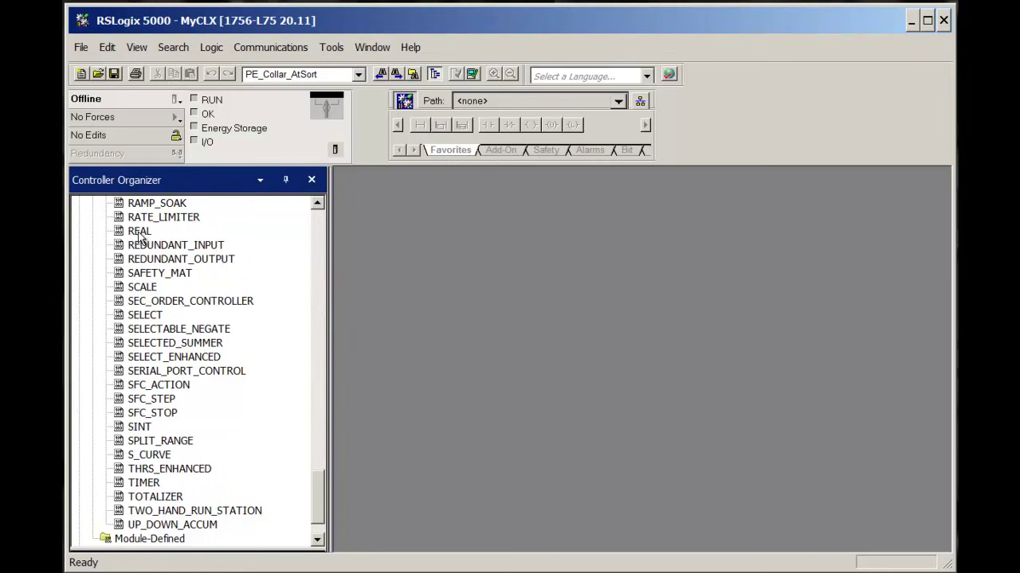
{"action": "double_click", "coordinate": [144, 483]}
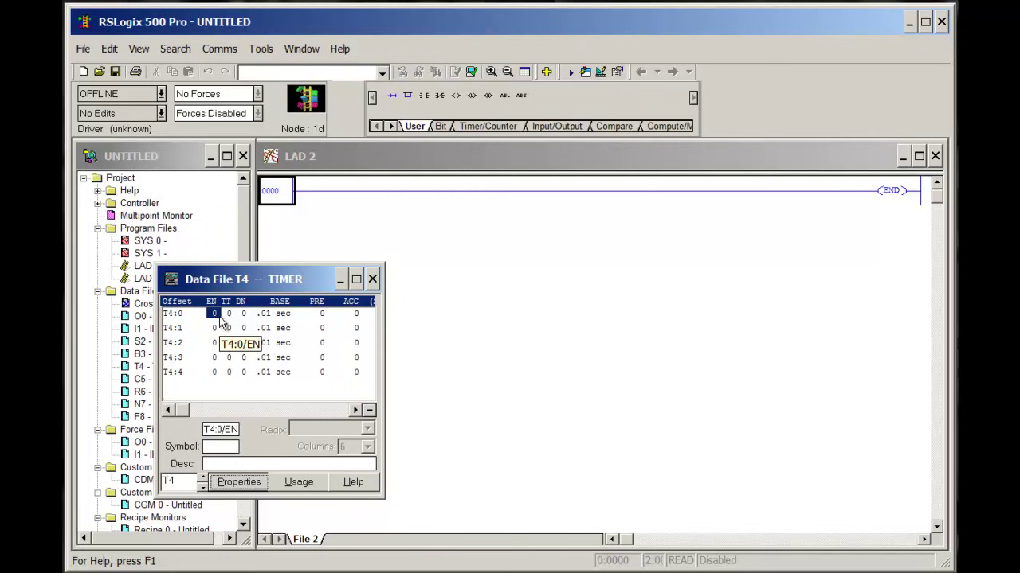
{"action": "left_click", "coordinate": [284, 315]}
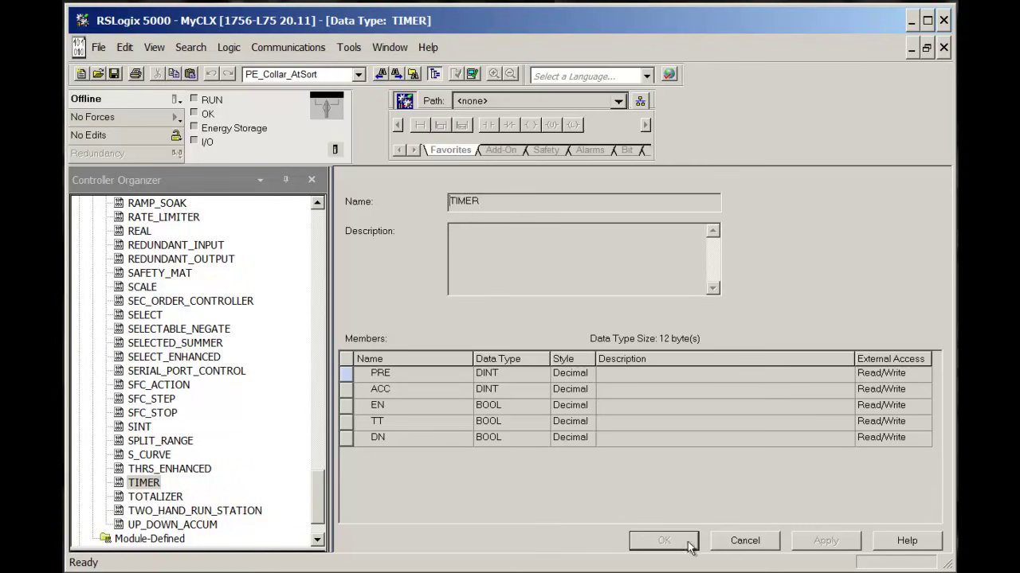
{"action": "left_click", "coordinate": [743, 541]}
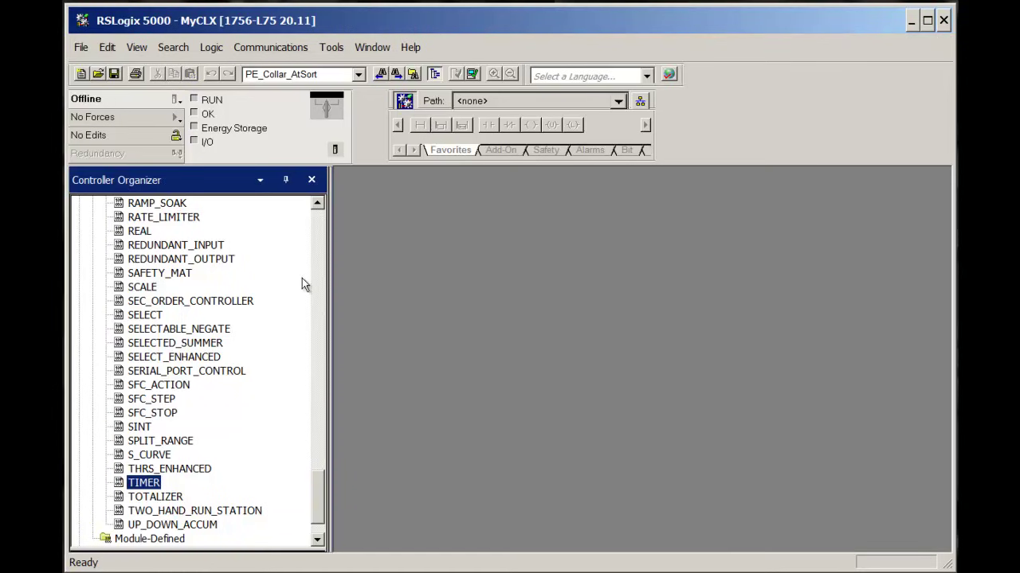
Open the predefined COUNTER data type to examine its members, close it, and collapse the Predefined folder.
{"action": "left_click", "coordinate": [321, 251]}
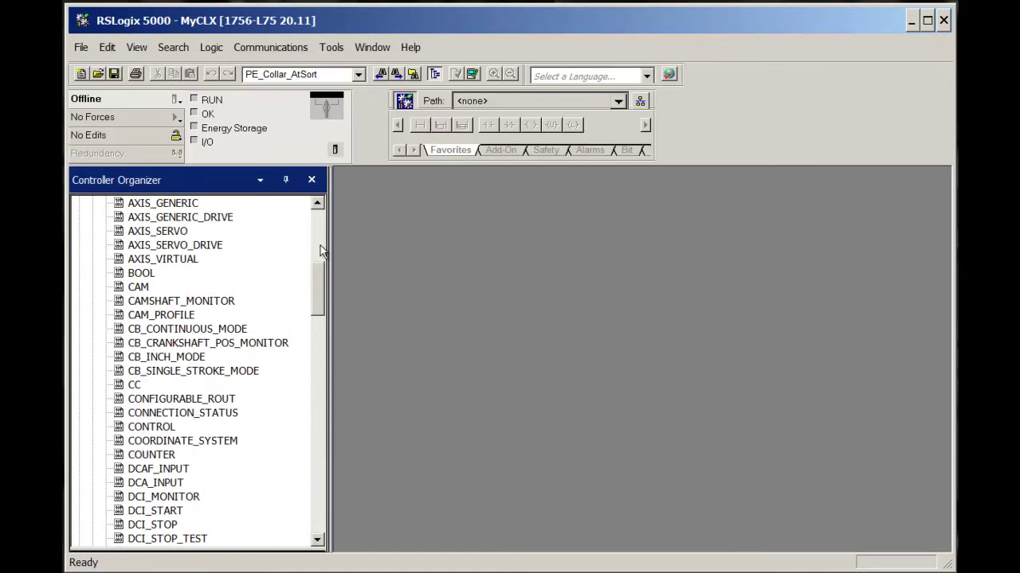
{"action": "left_click", "coordinate": [160, 455]}
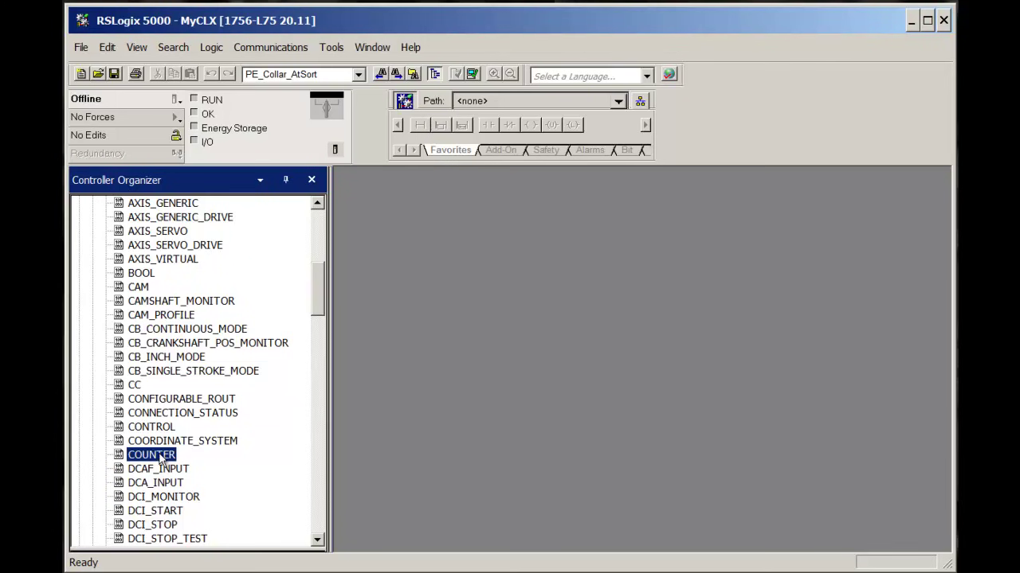
{"action": "double_click", "coordinate": [161, 455]}
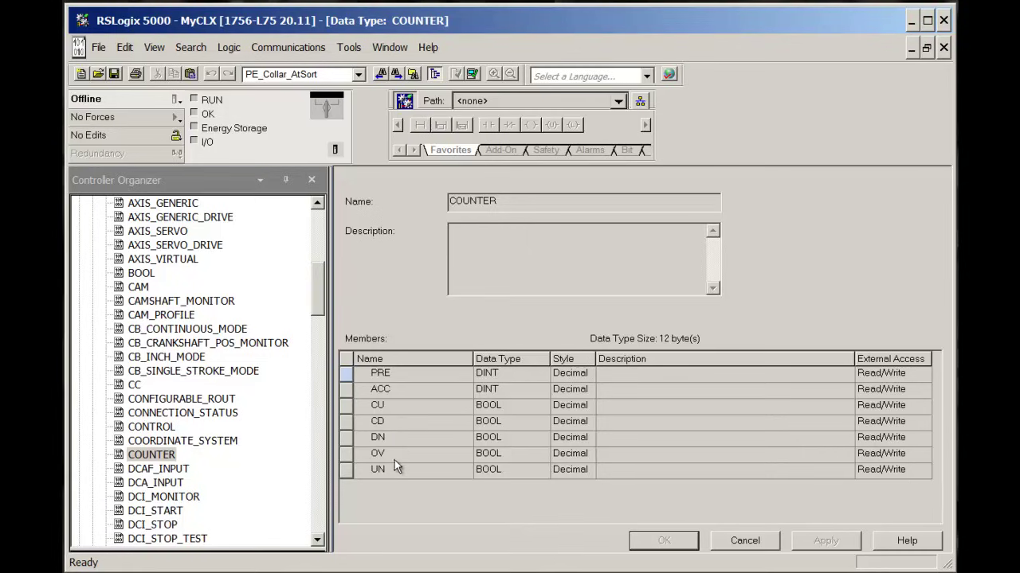
{"action": "left_click", "coordinate": [743, 540]}
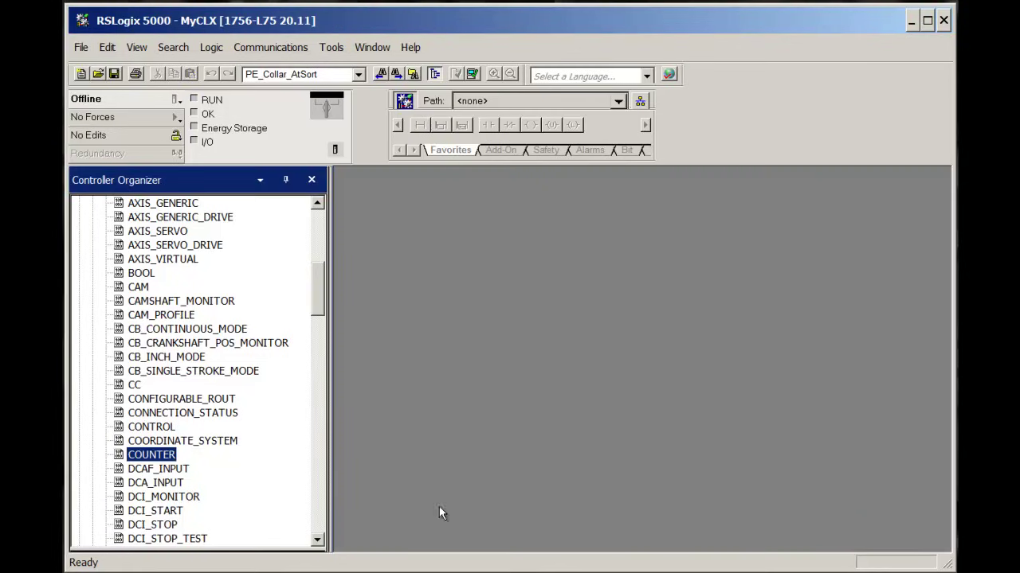
{"action": "left_click", "coordinate": [318, 224]}
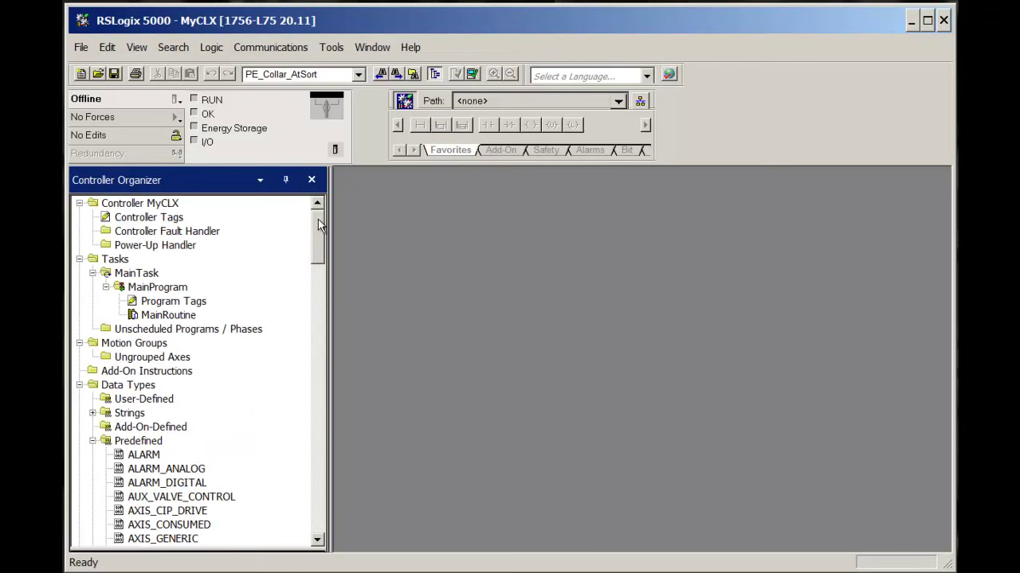
{"action": "left_click", "coordinate": [93, 441]}
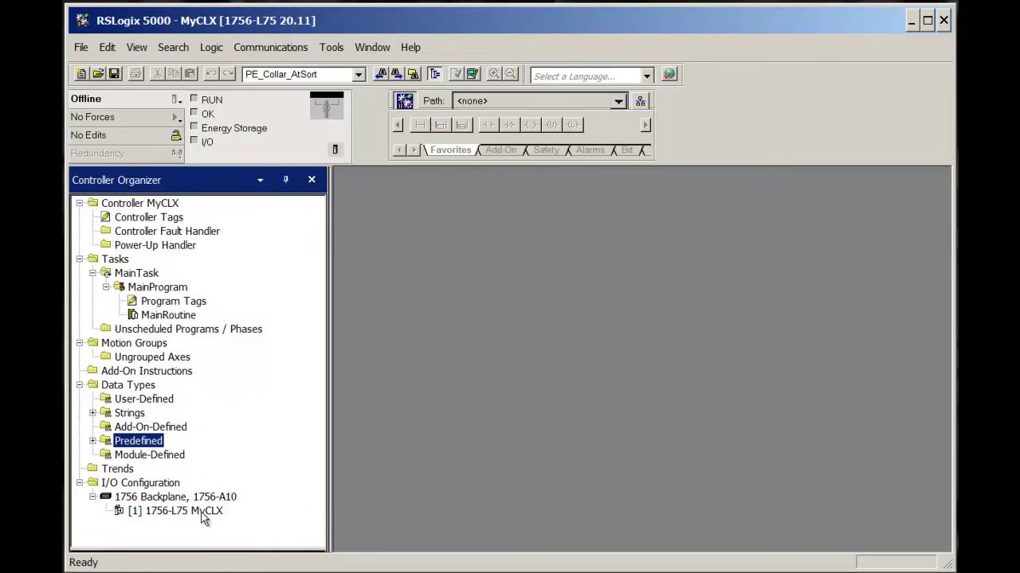
Open MainProgram's MainRoutine, delete its empty rung 0, and close the routine.
{"action": "double_click", "coordinate": [167, 319]}
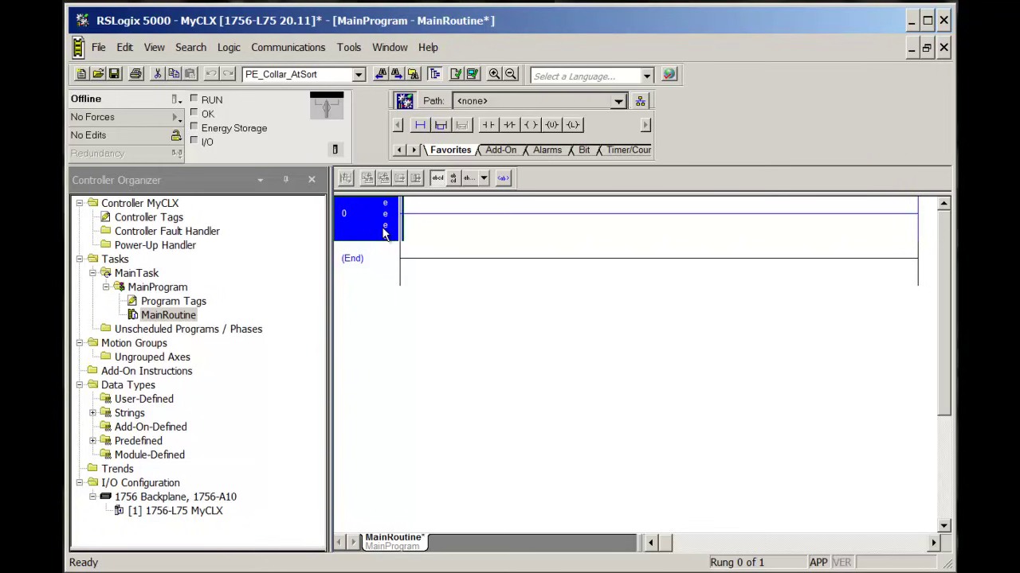
{"action": "key", "text": "Delete"}
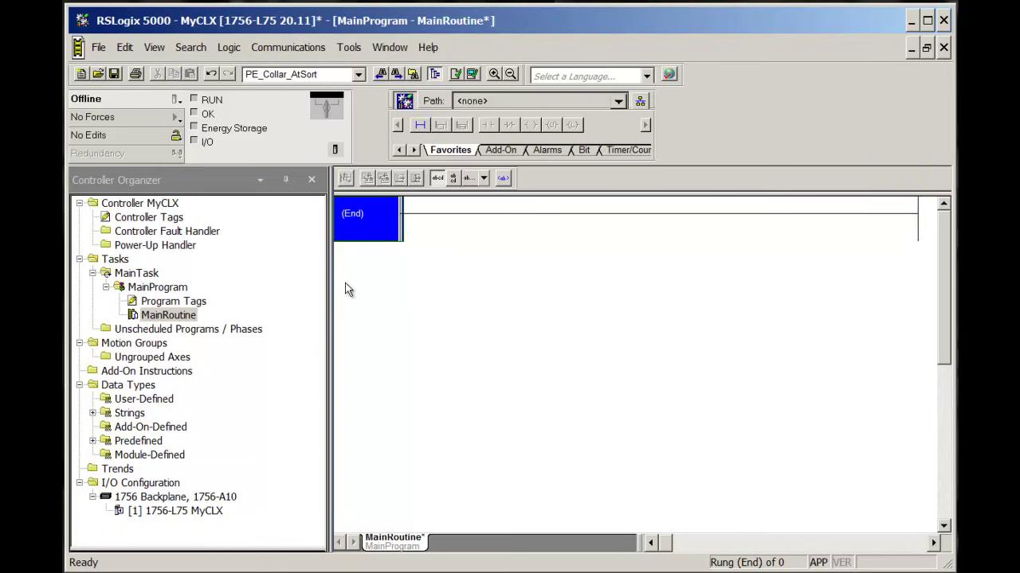
{"action": "left_click", "coordinate": [943, 48]}
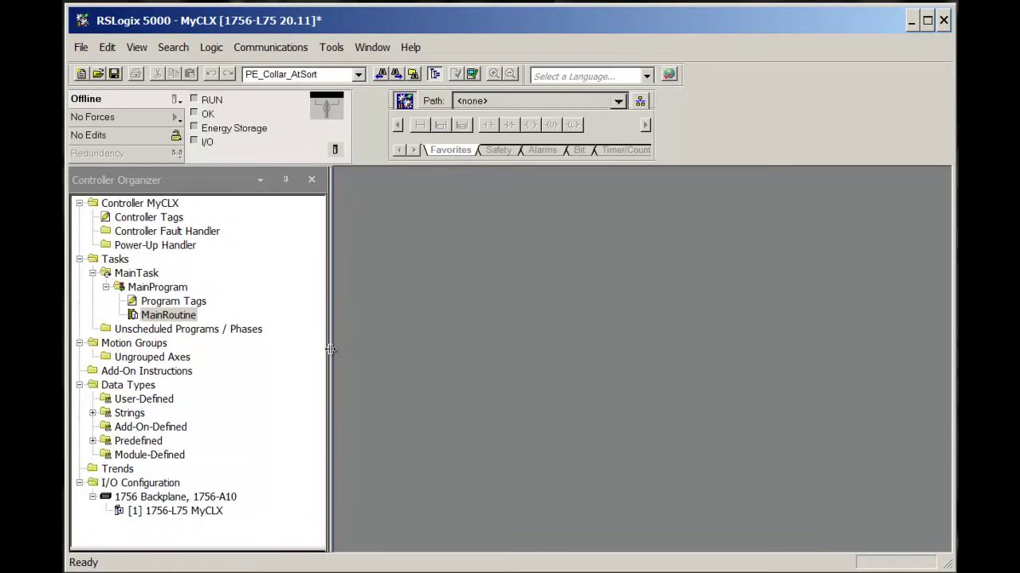
Narrow the Controller Organizer, and close the T4 TIMER data file in RSLogix 500 Pro.
{"action": "left_click_drag", "start_coordinate": [330, 349], "coordinate": [285, 350]}
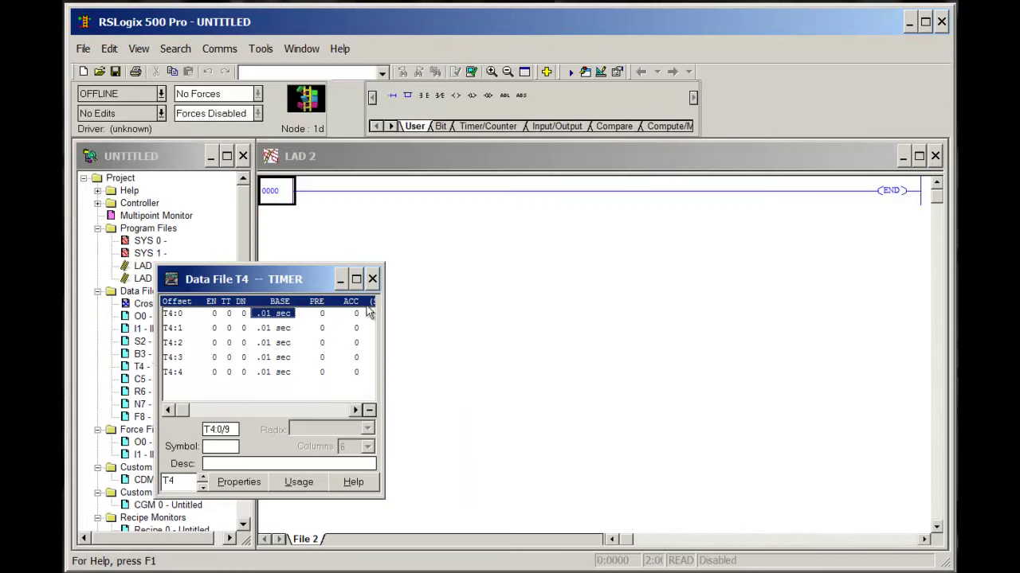
{"action": "left_click", "coordinate": [372, 280]}
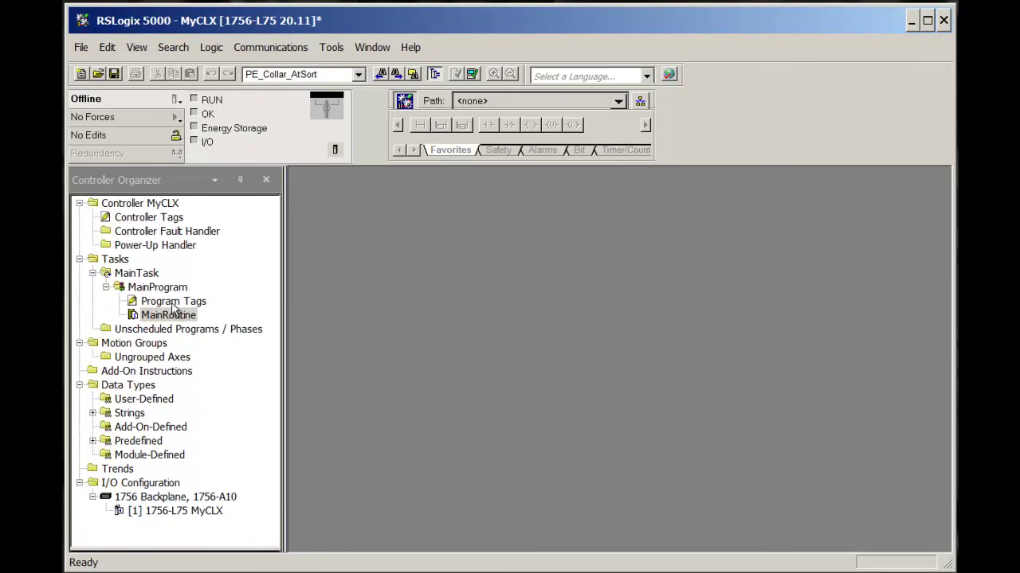
In RSLogix 5000, create a program named MonkeyShines scheduled in MainTask and expand it in the organizer.
{"action": "right_click", "coordinate": [139, 278]}
{"action": "left_click", "coordinate": [195, 290]}
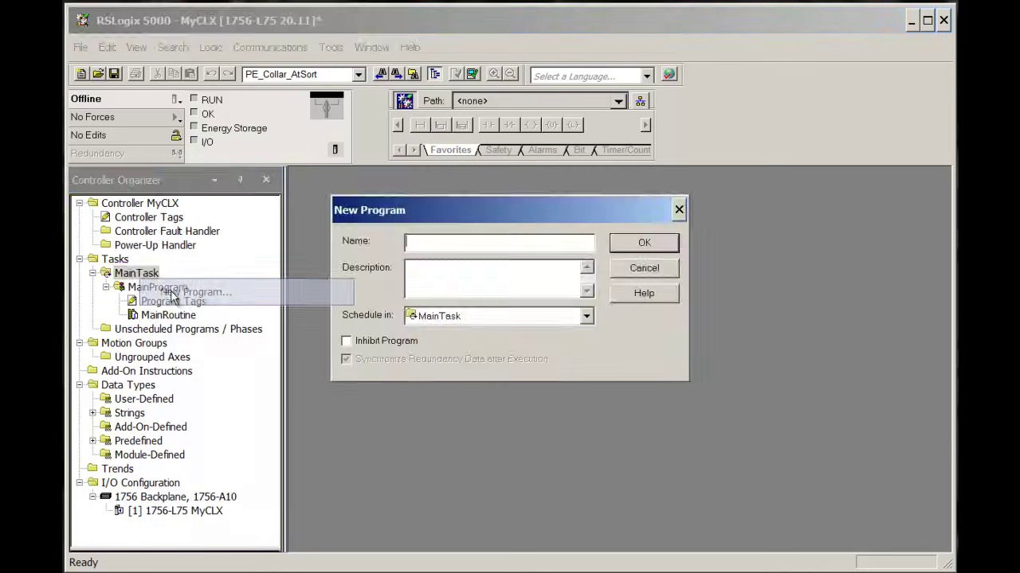
{"action": "type", "text": "Monke"}
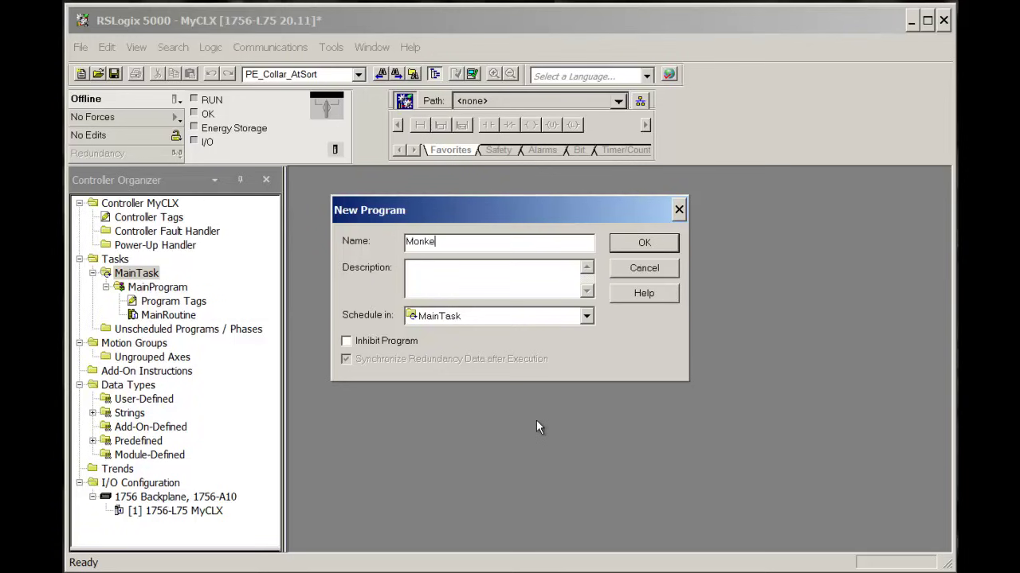
{"action": "type", "text": "y_"}
{"action": "key", "text": "BackSpace"}
{"action": "type", "text": "Shines"}
{"action": "left_click", "coordinate": [647, 244]}
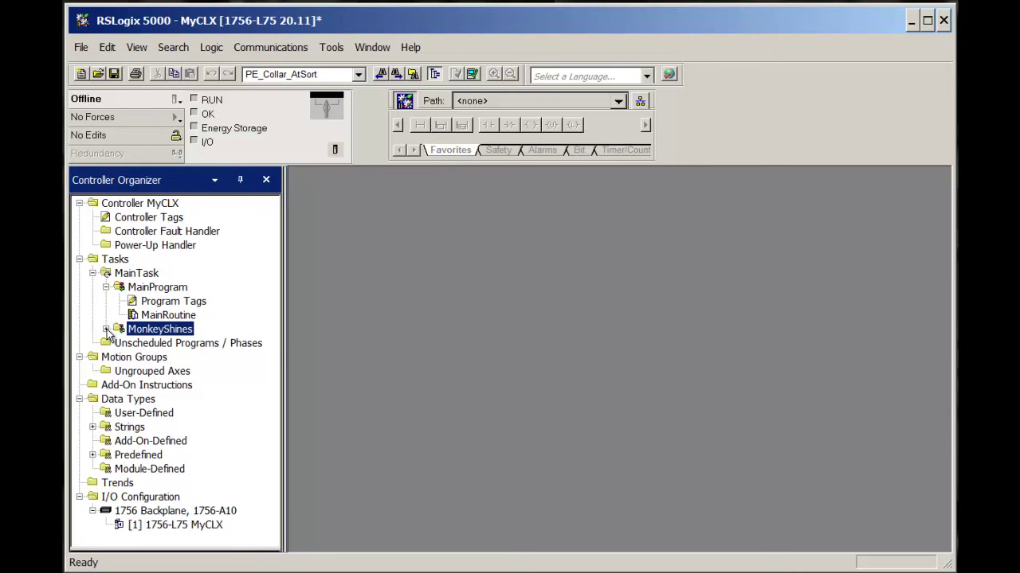
{"action": "left_click", "coordinate": [106, 329]}
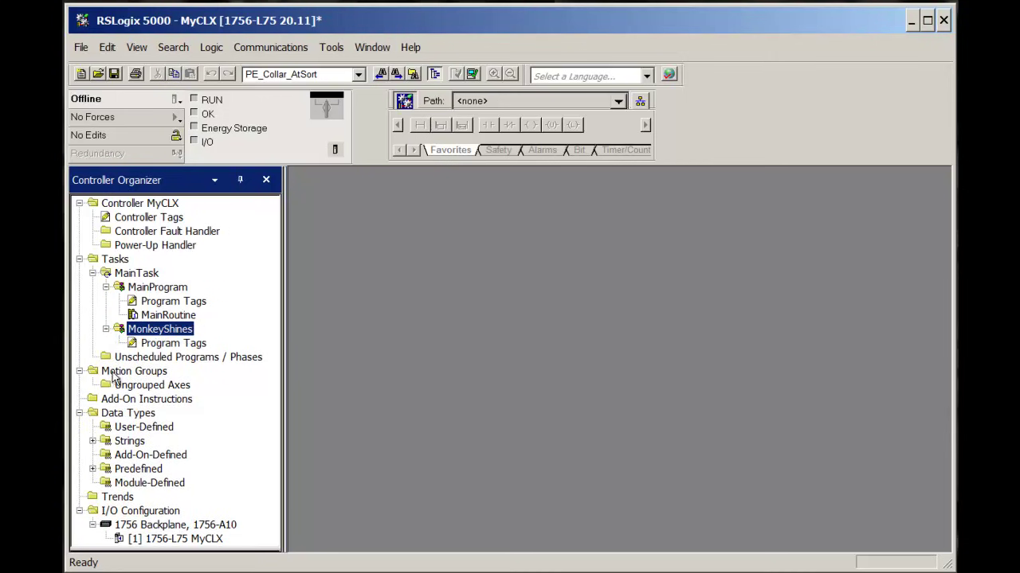
Add a Ladder Diagram routine named MainRoutine to the MonkeyShines program with the Main assignment.
{"action": "right_click", "coordinate": [164, 335]}
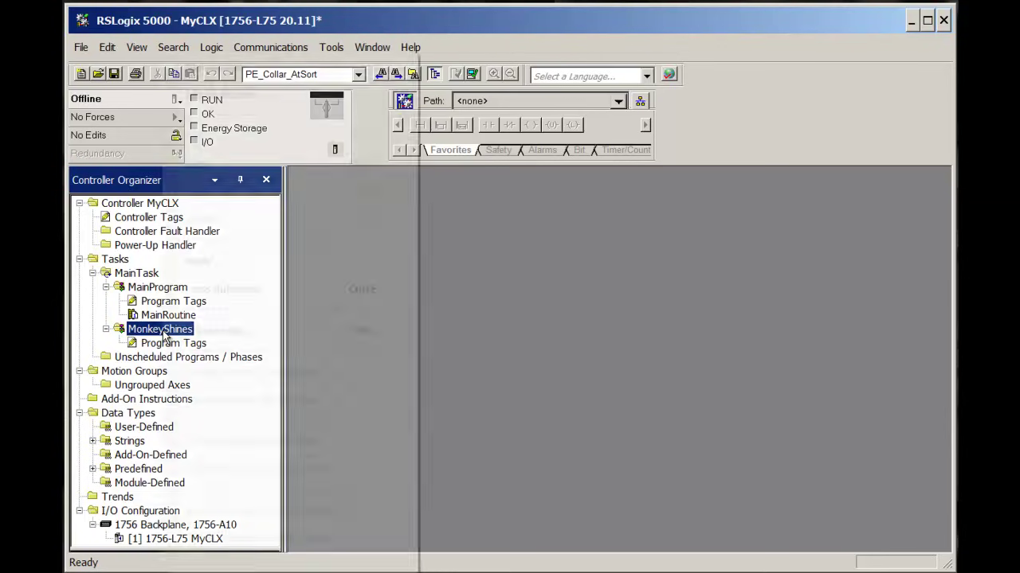
{"action": "left_click", "coordinate": [271, 68]}
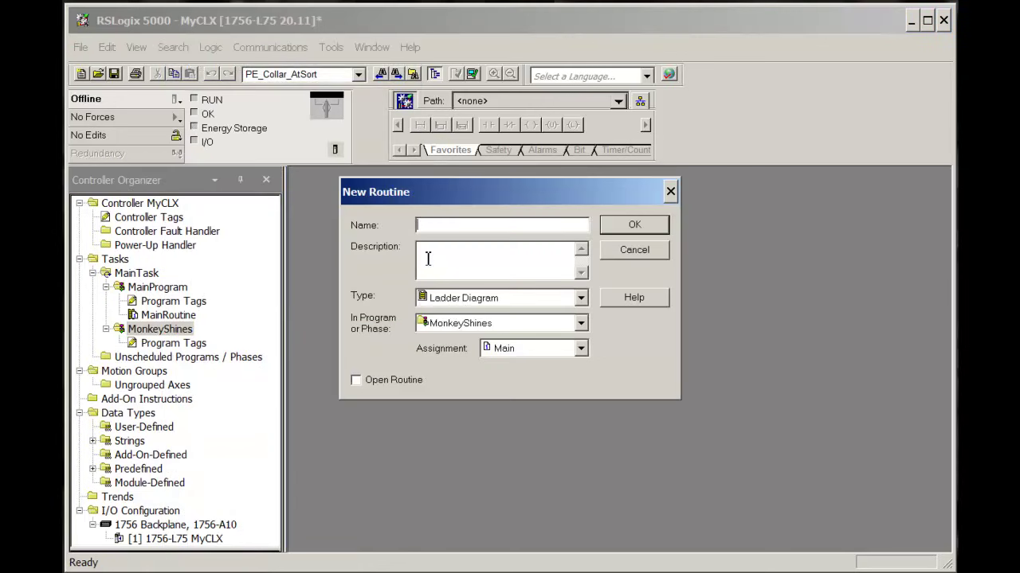
{"action": "type", "text": "MainRoutine"}
{"action": "left_click", "coordinate": [581, 299]}
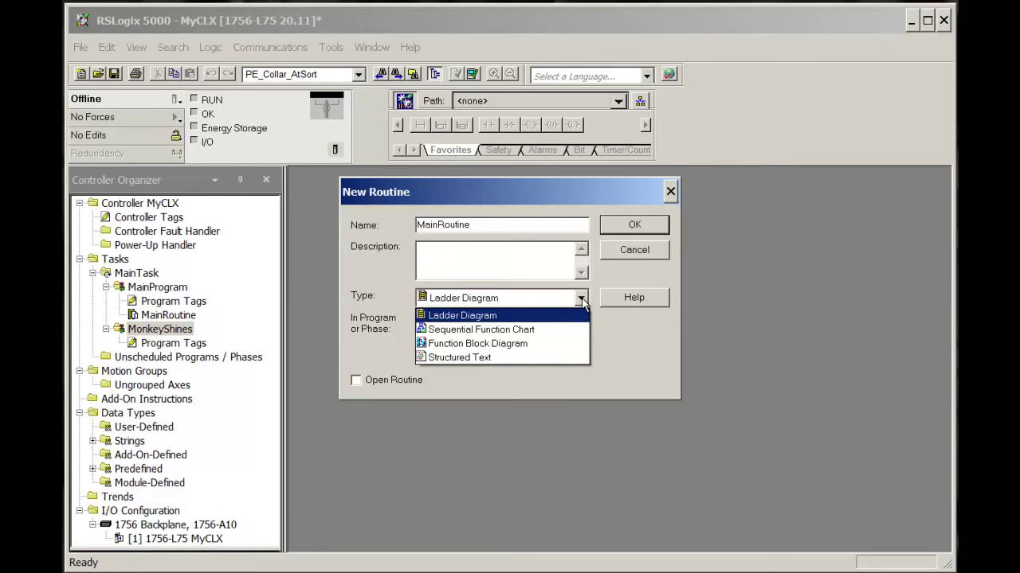
{"action": "left_click", "coordinate": [472, 316]}
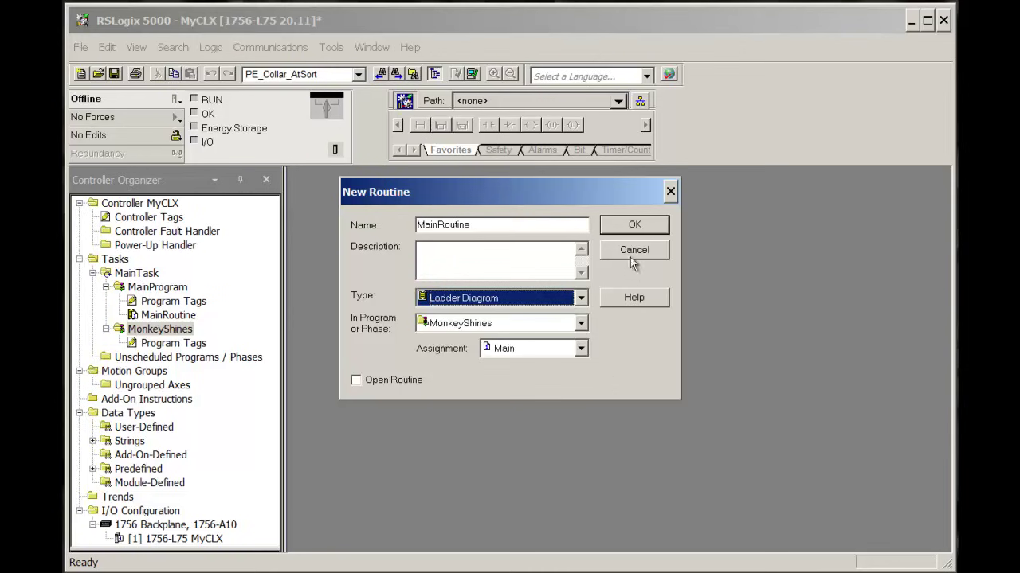
{"action": "left_click", "coordinate": [629, 228]}
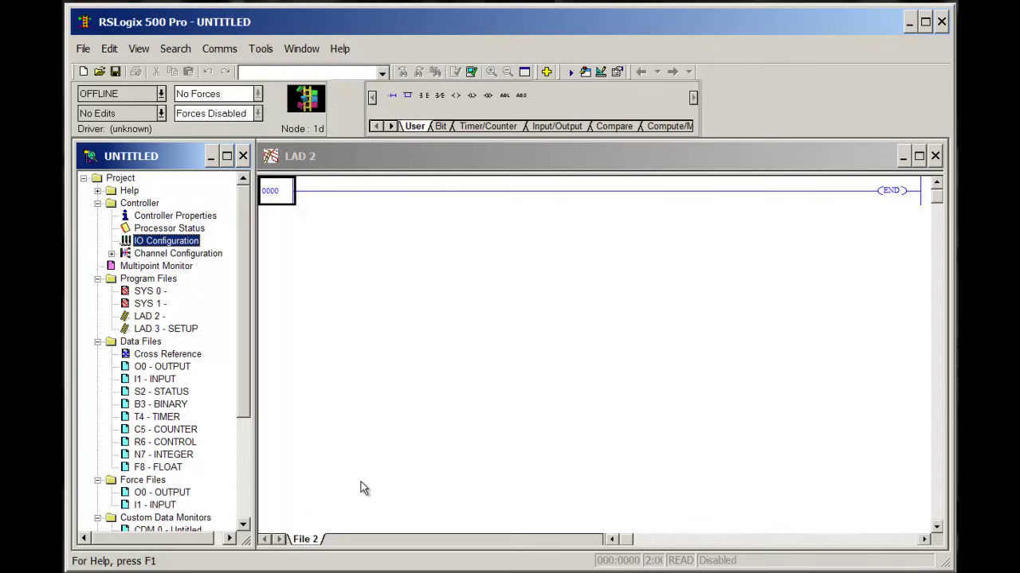
Open the I/O Configuration and set rack 1 to the 1746-A10 10-Slot Rack.
{"action": "double_click", "coordinate": [167, 242]}
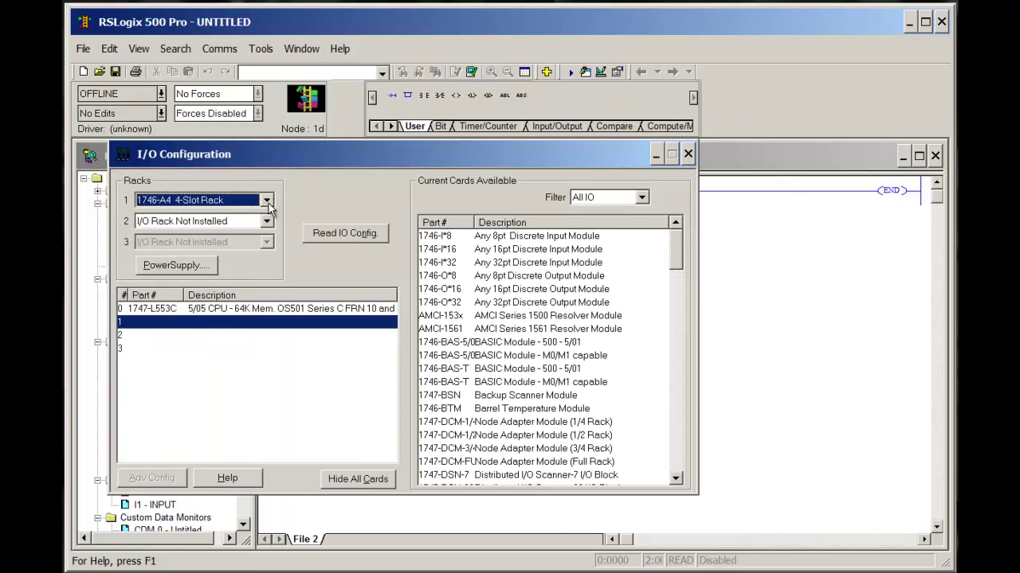
{"action": "left_click", "coordinate": [266, 200]}
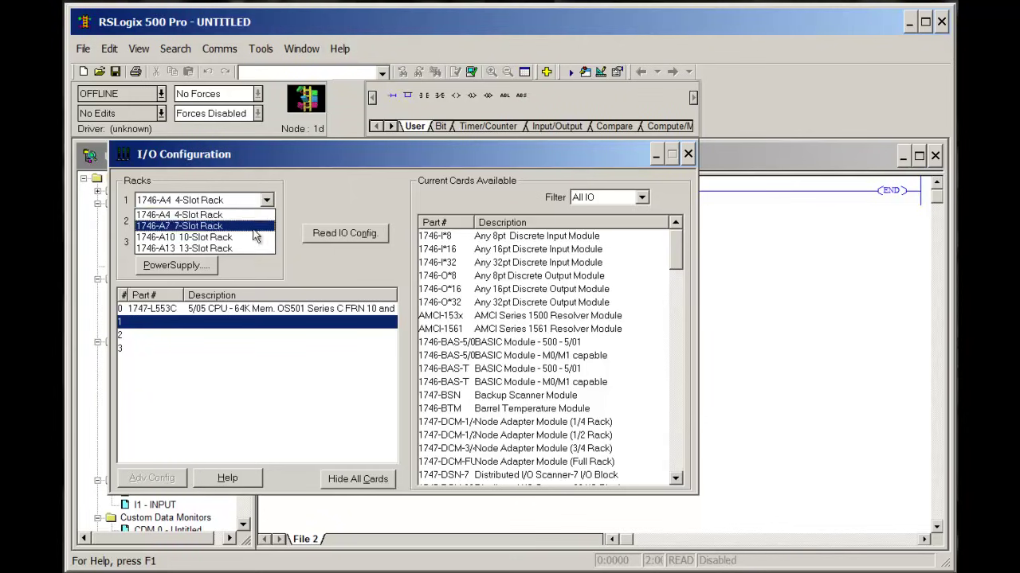
{"action": "left_click", "coordinate": [260, 233]}
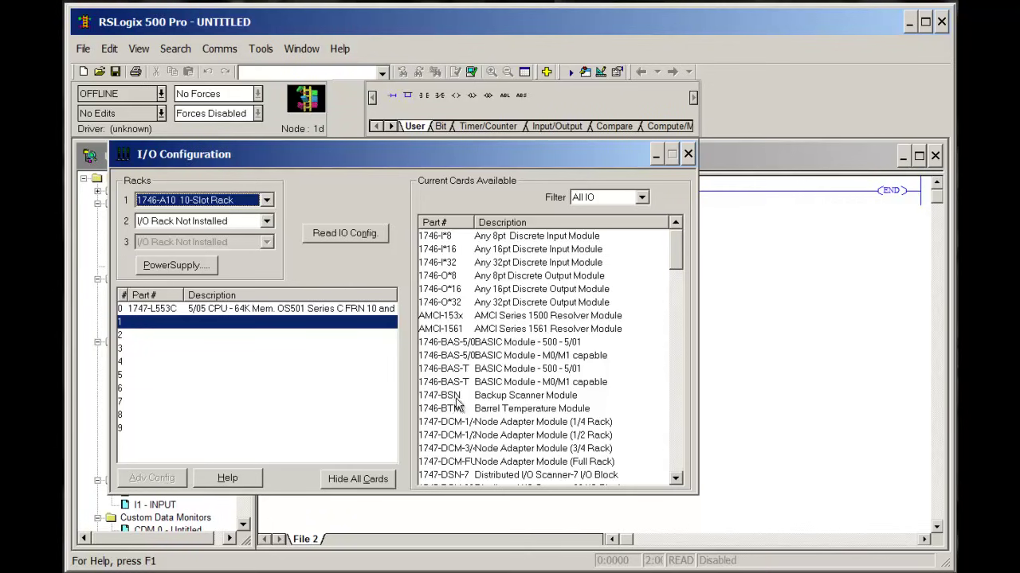
Add a 1746-OB16 16-output (TRANS-SRC) 10/50 VDC card to slot 1 of the rack.
{"action": "left_click", "coordinate": [675, 462]}
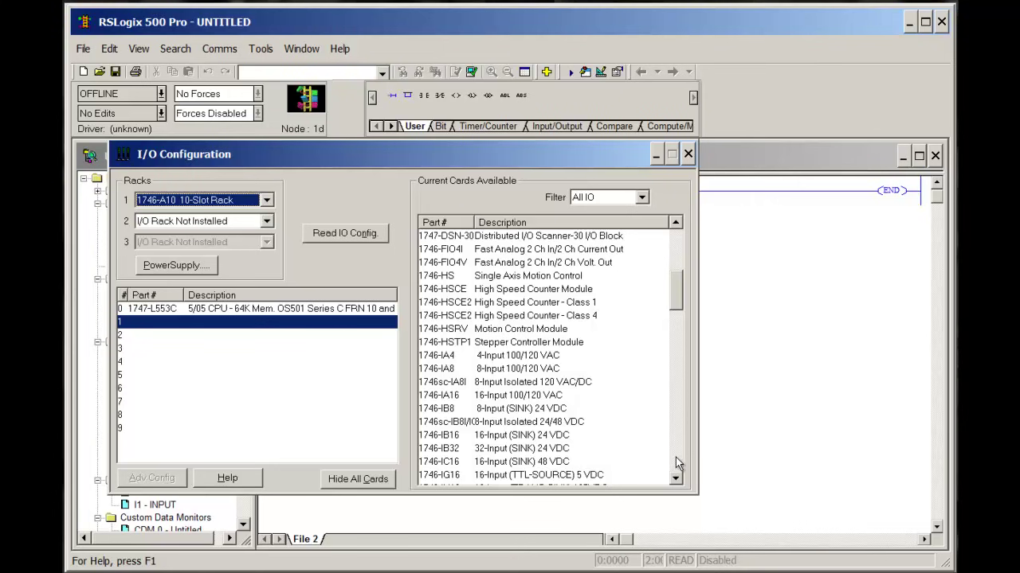
{"action": "left_click", "coordinate": [675, 459]}
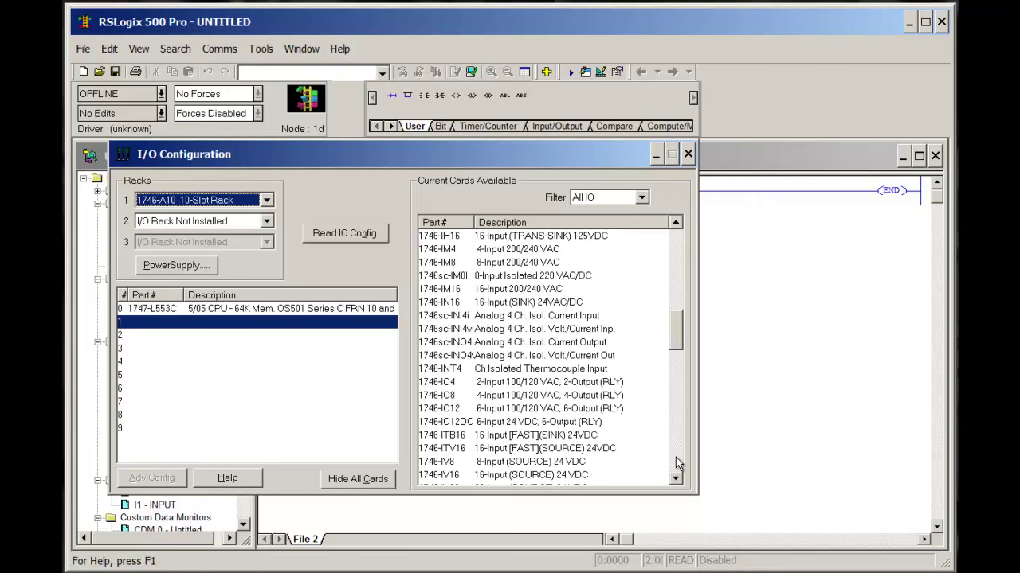
{"action": "left_click", "coordinate": [675, 457]}
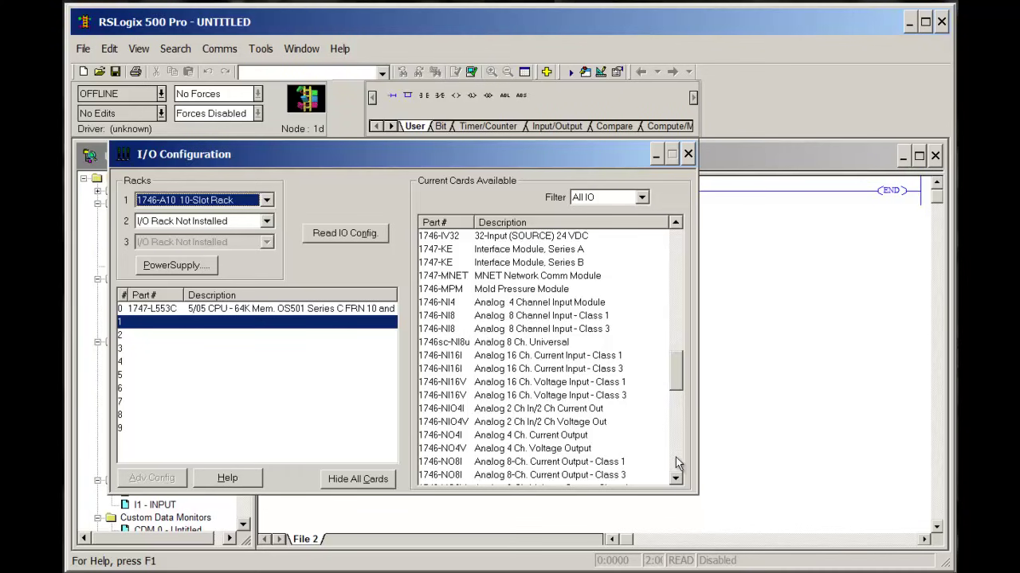
{"action": "left_click", "coordinate": [676, 458]}
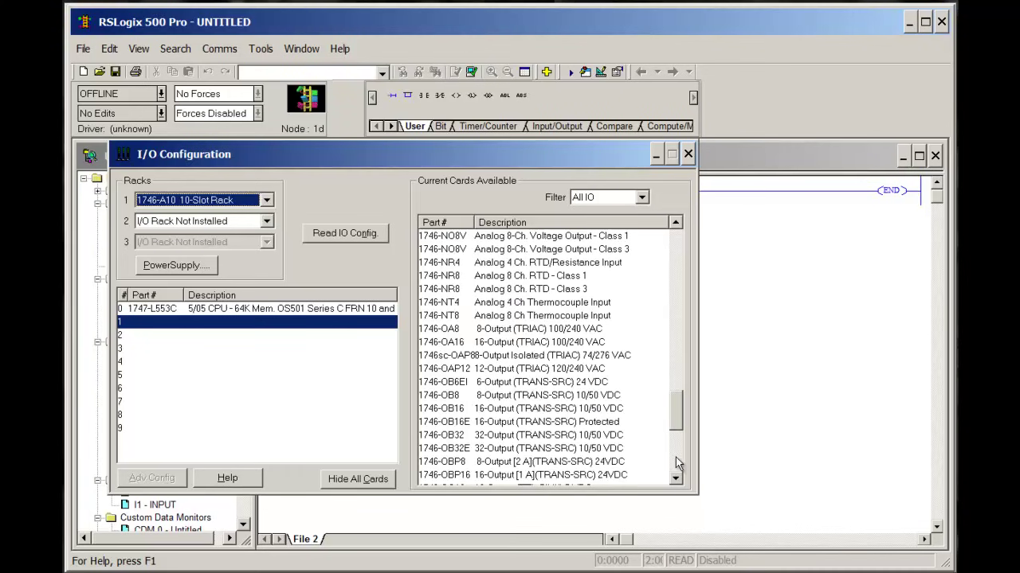
{"action": "left_click", "coordinate": [451, 410]}
{"action": "double_click", "coordinate": [451, 410]}
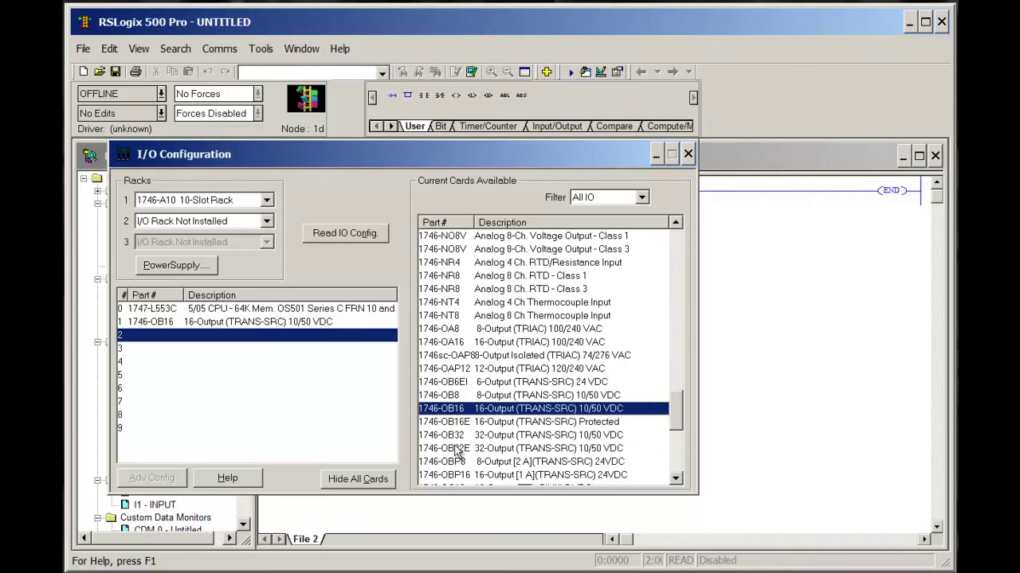
Add a 1746-ITB16 16-input fast sink 24 VDC card to slot 2 of the rack.
{"action": "left_click", "coordinate": [677, 257]}
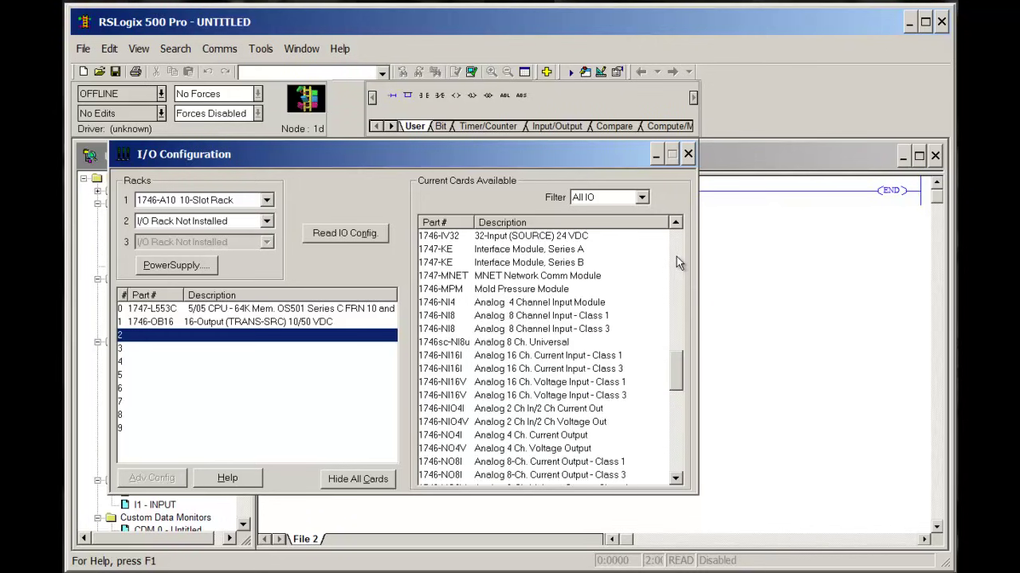
{"action": "left_click", "coordinate": [676, 257]}
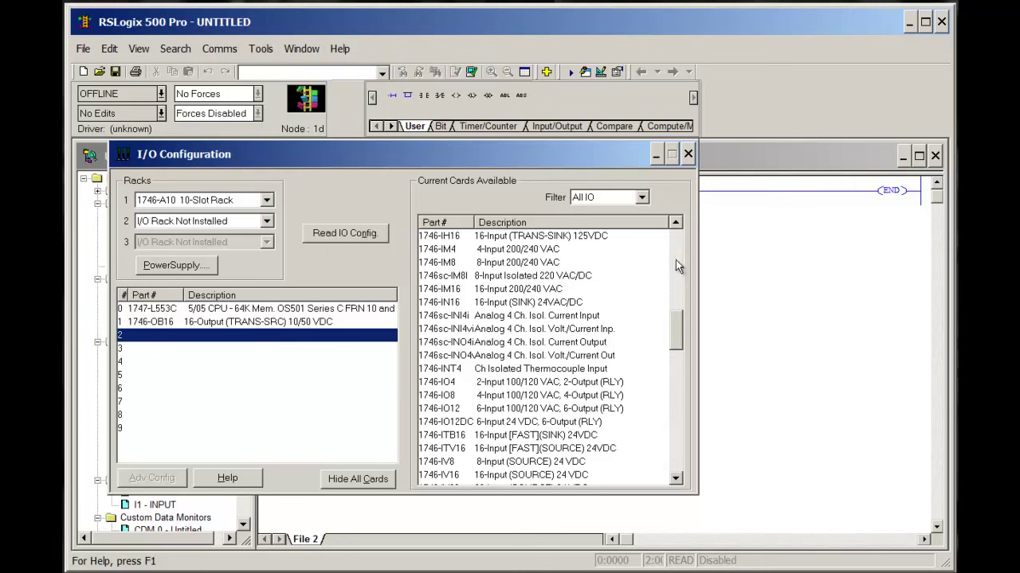
{"action": "double_click", "coordinate": [499, 437]}
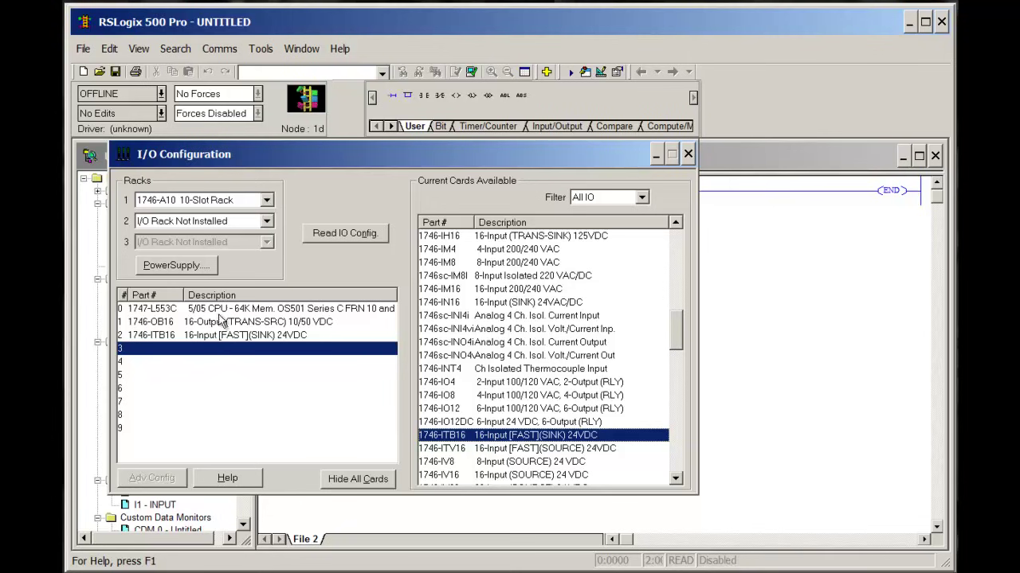
Move aside and close the I/O Configuration, view the O0 OUTPUT data file's addressing, and close the file.
{"action": "left_click_drag", "start_coordinate": [392, 160], "coordinate": [578, 177]}
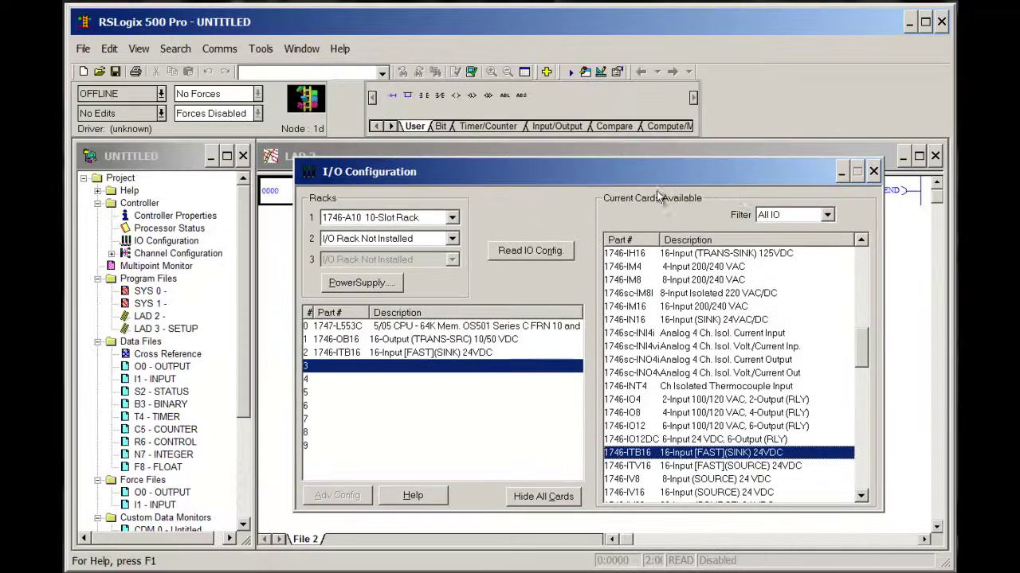
{"action": "left_click", "coordinate": [873, 171]}
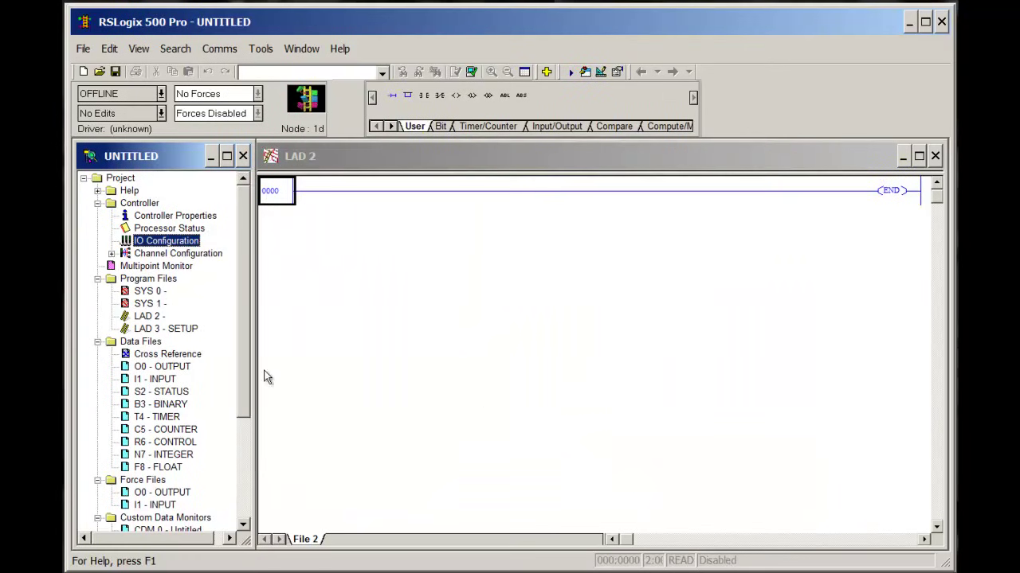
{"action": "double_click", "coordinate": [159, 368]}
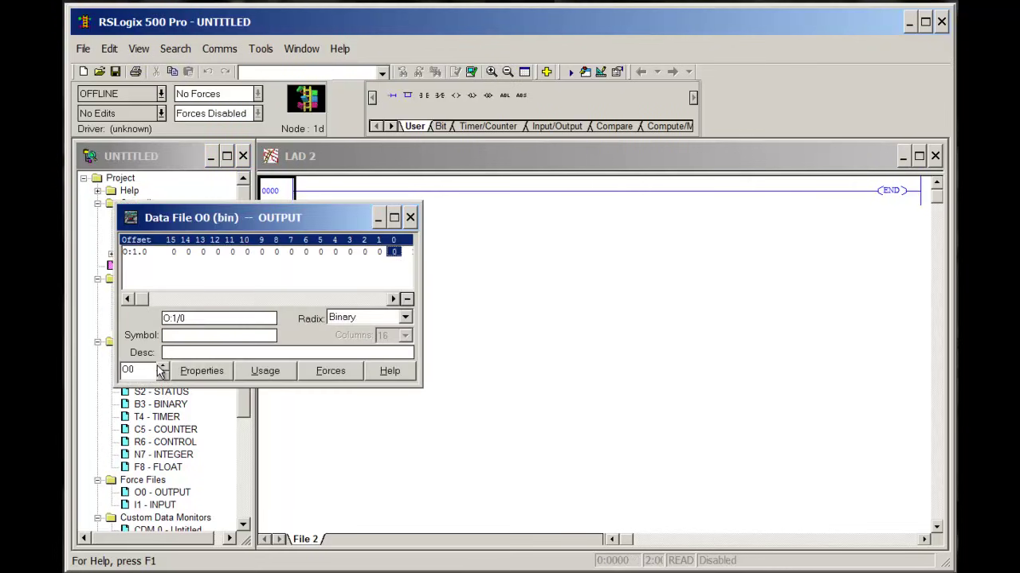
{"action": "left_click", "coordinate": [410, 218]}
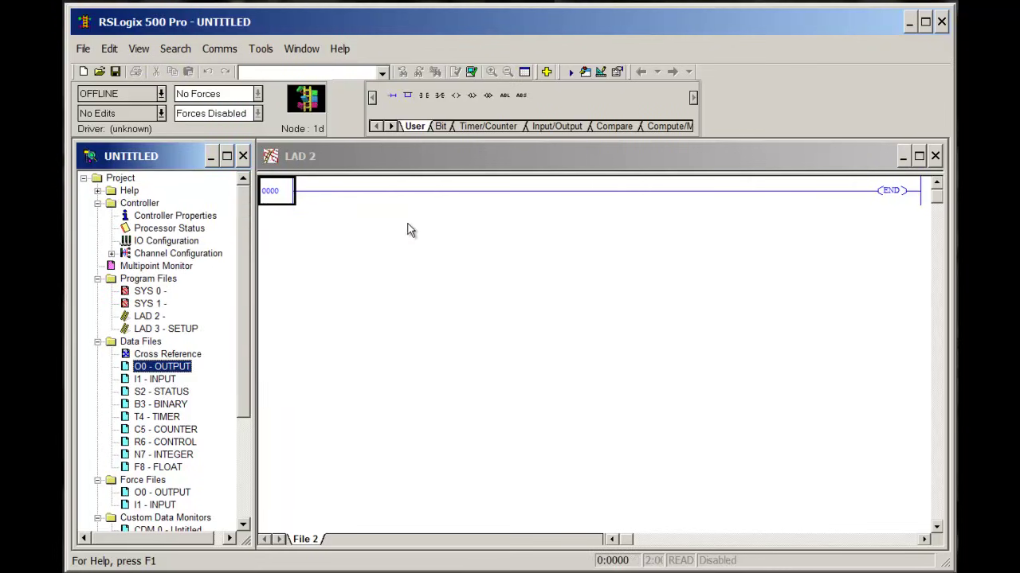
Reopen the I/O Configuration, delete the 1746-OB16 and 1746-ITB16 cards from slots 1 and 2, and close it.
{"action": "double_click", "coordinate": [165, 241]}
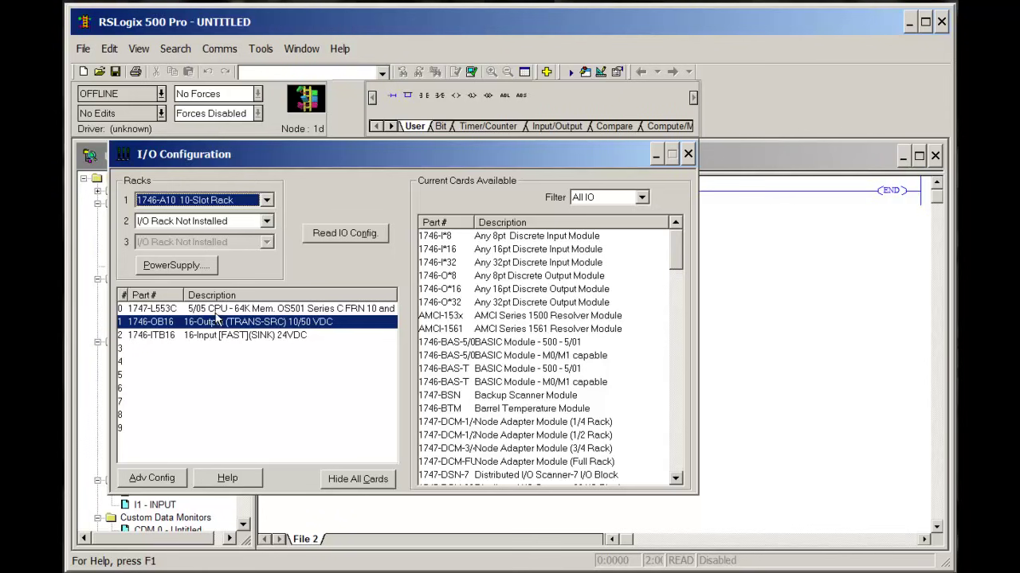
{"action": "right_click", "coordinate": [216, 320]}
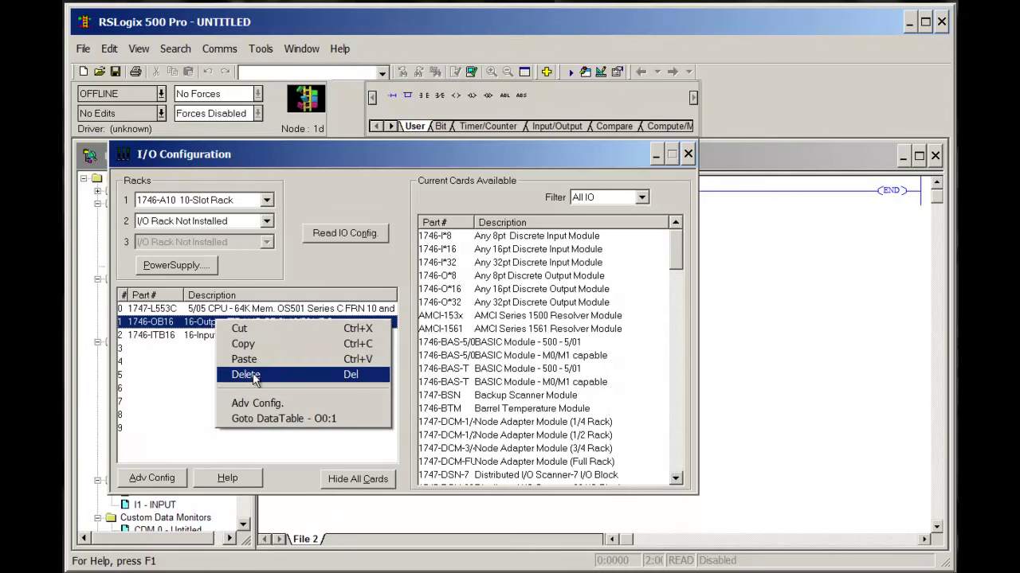
{"action": "left_click", "coordinate": [252, 380]}
{"action": "right_click", "coordinate": [232, 336]}
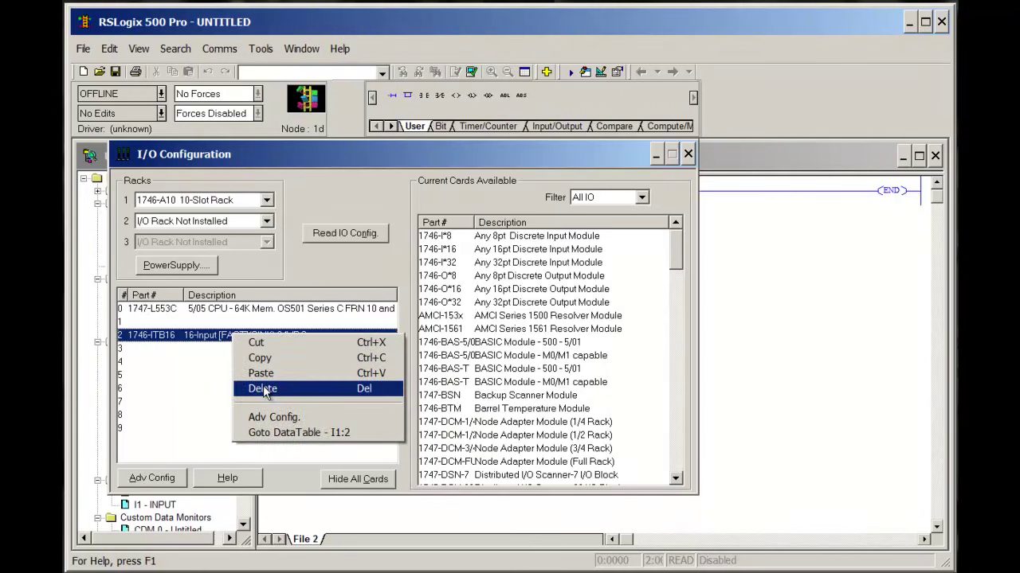
{"action": "left_click", "coordinate": [263, 390]}
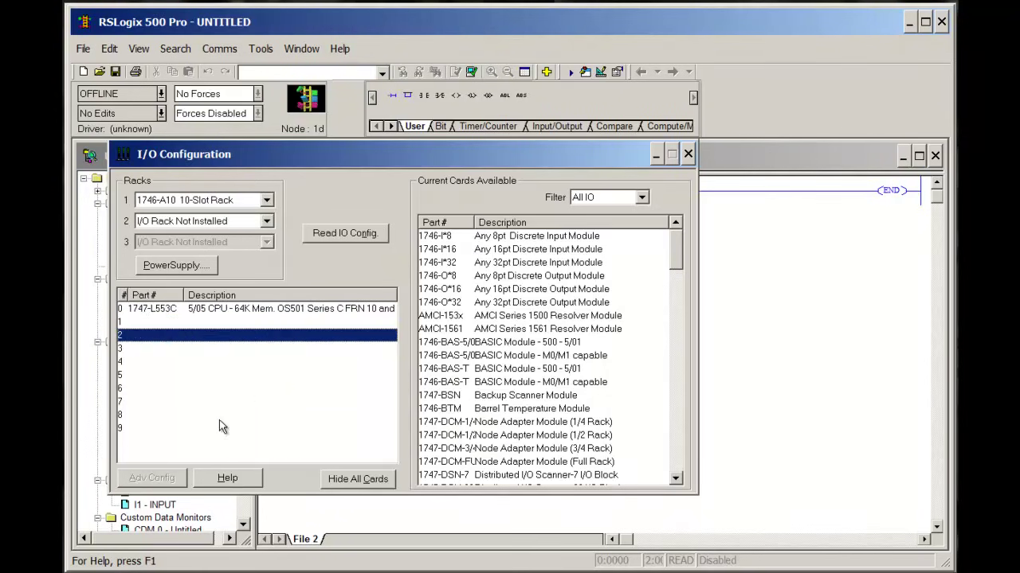
{"action": "left_click", "coordinate": [689, 155]}
Check the O0 OUTPUT and I1 INPUT data files for data with no I/O cards configured, closing each one.
{"action": "left_click", "coordinate": [157, 368]}
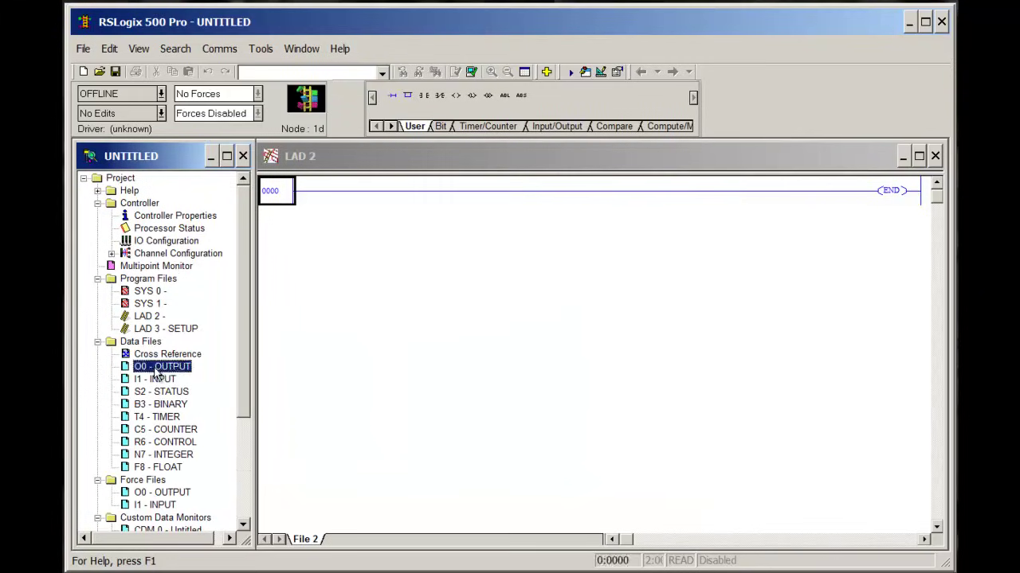
{"action": "double_click", "coordinate": [155, 369]}
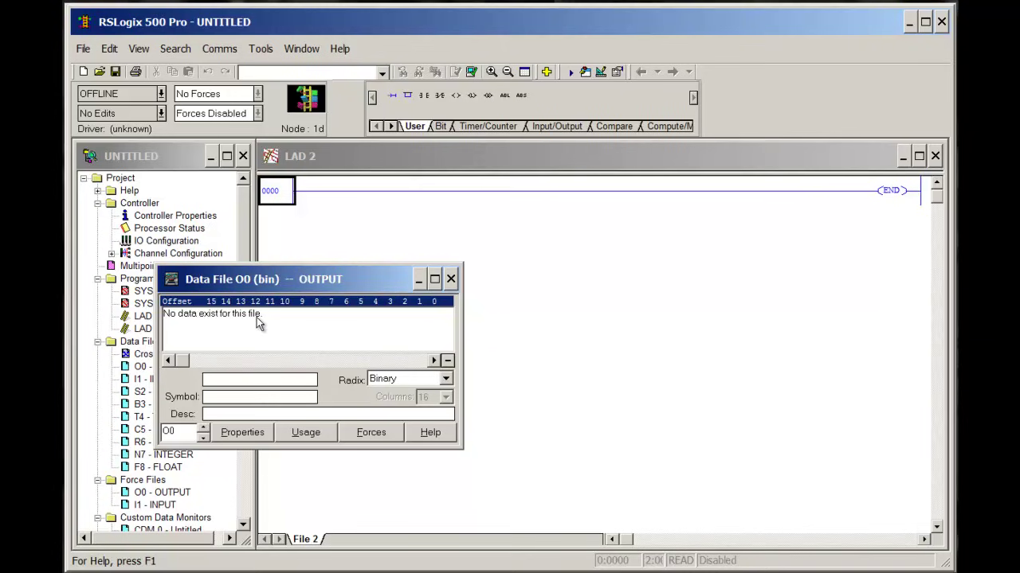
{"action": "left_click", "coordinate": [450, 279]}
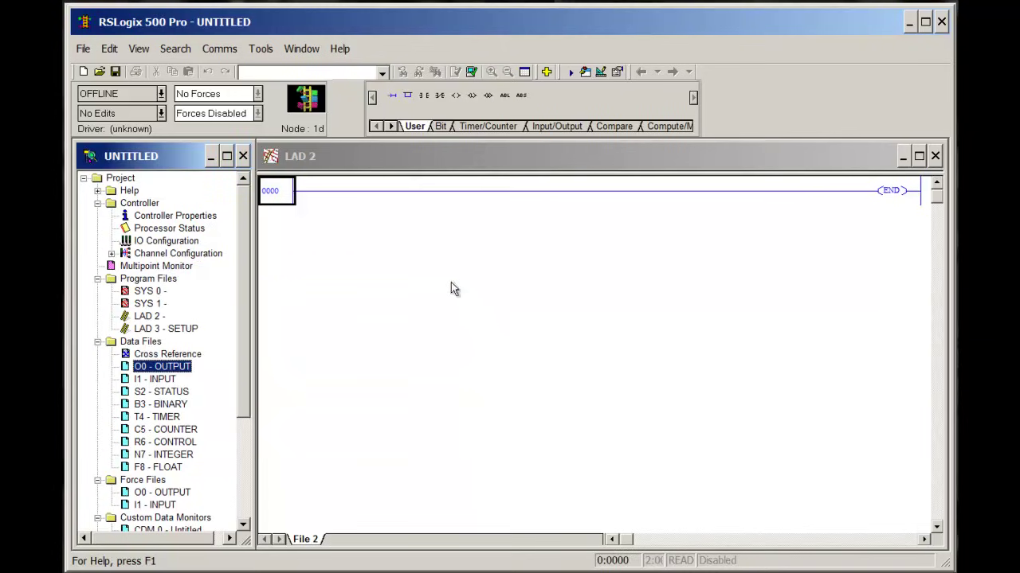
{"action": "double_click", "coordinate": [157, 381]}
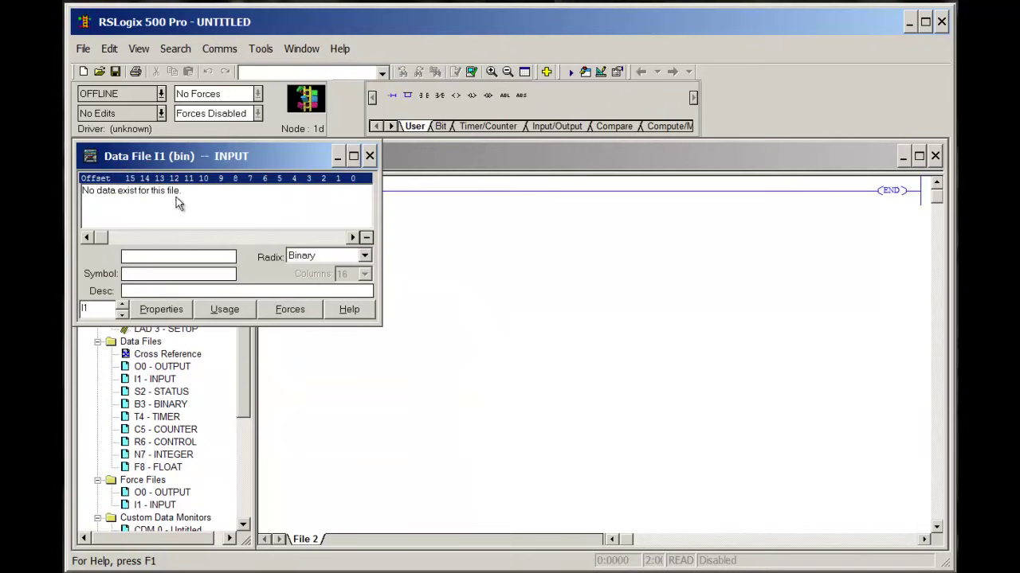
{"action": "left_click", "coordinate": [369, 156]}
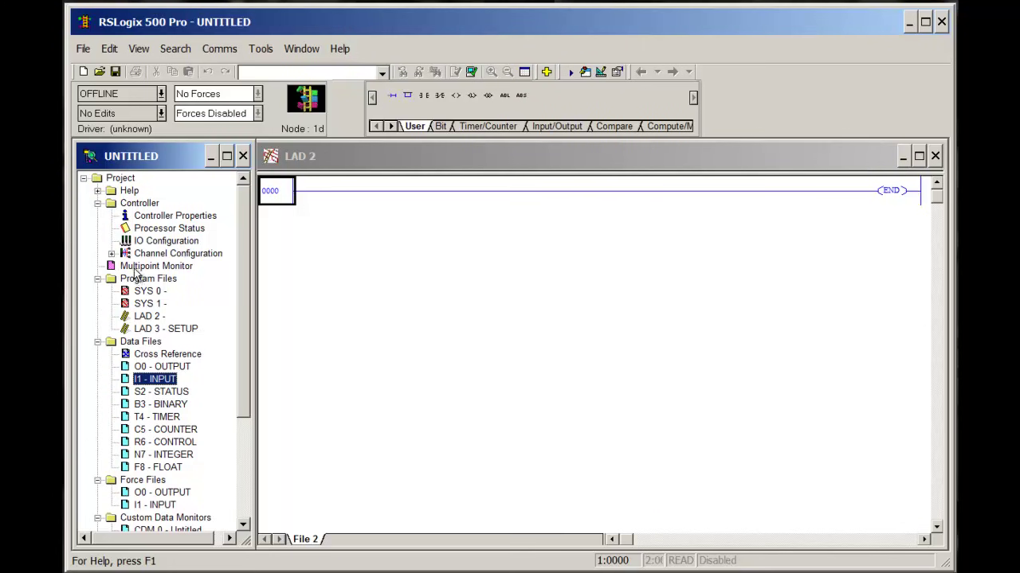
In the I/O Configuration, add a 1746-OB16 output card to slot 1 and a 1746-IB16 input card to slot 2, and close it.
{"action": "double_click", "coordinate": [145, 242]}
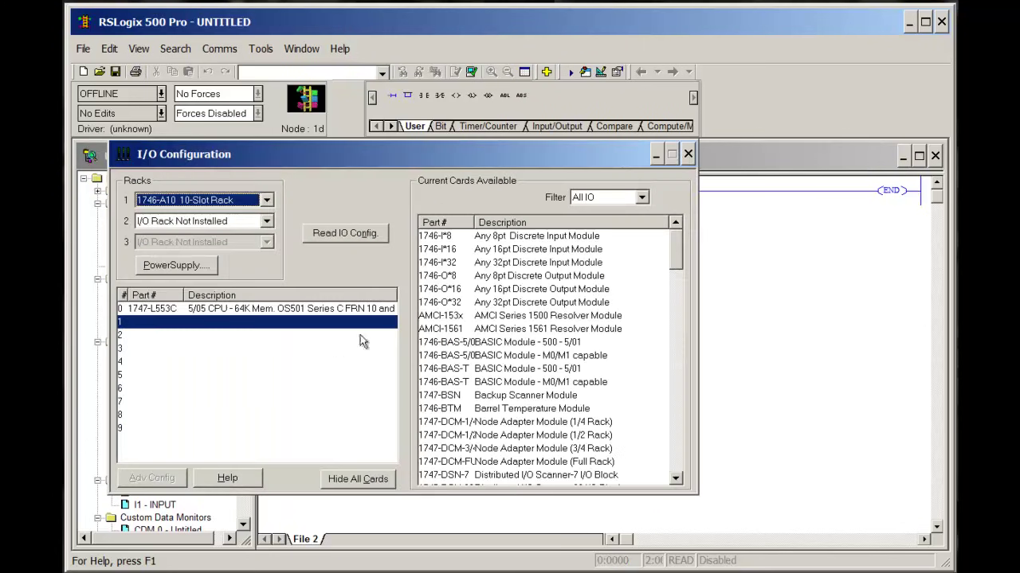
{"action": "scroll", "coordinate": [675, 446], "scroll_direction": "down", "scroll_amount": 20}
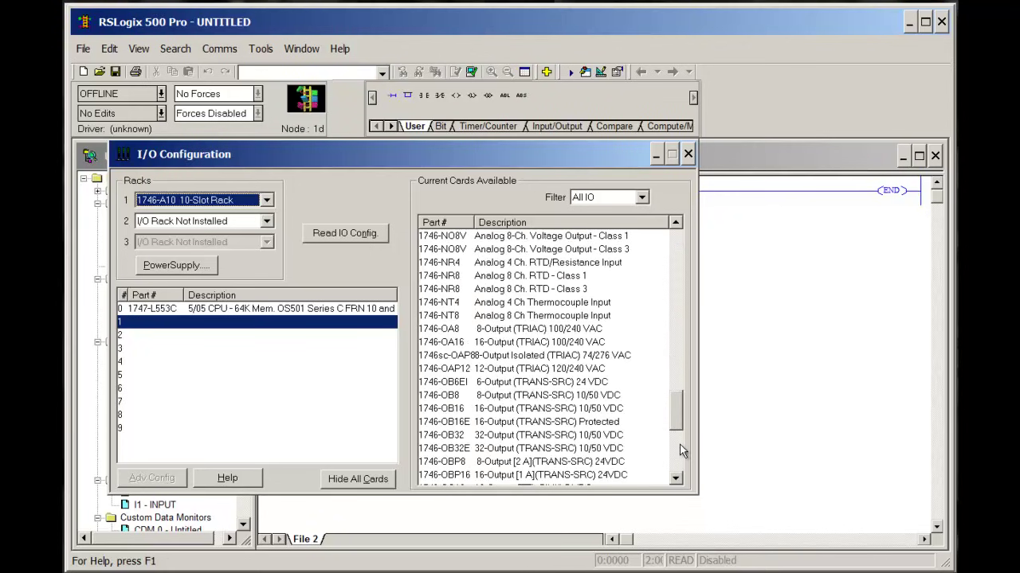
{"action": "double_click", "coordinate": [459, 409]}
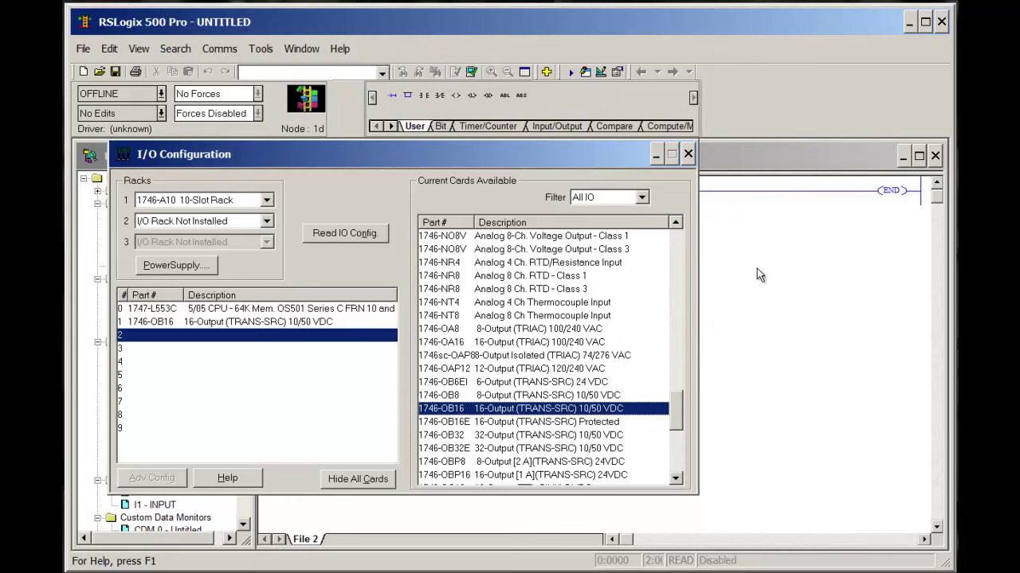
{"action": "left_click", "coordinate": [681, 274]}
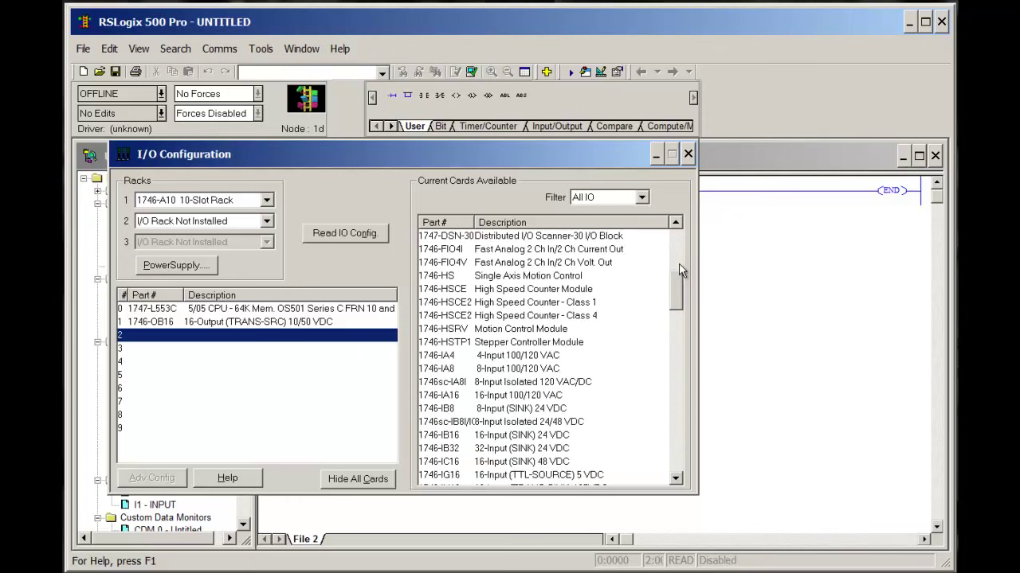
{"action": "double_click", "coordinate": [452, 437]}
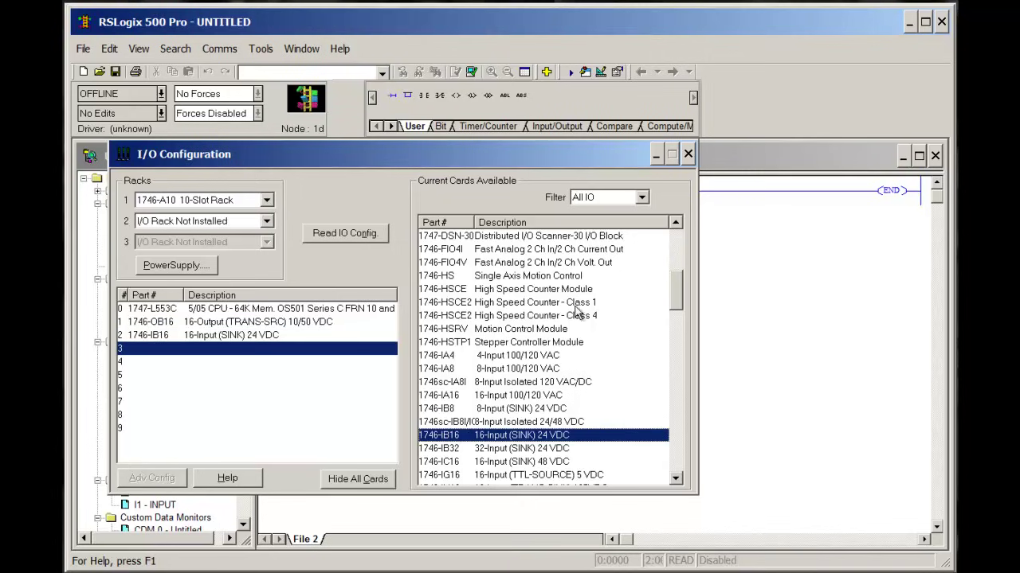
{"action": "left_click", "coordinate": [689, 155]}
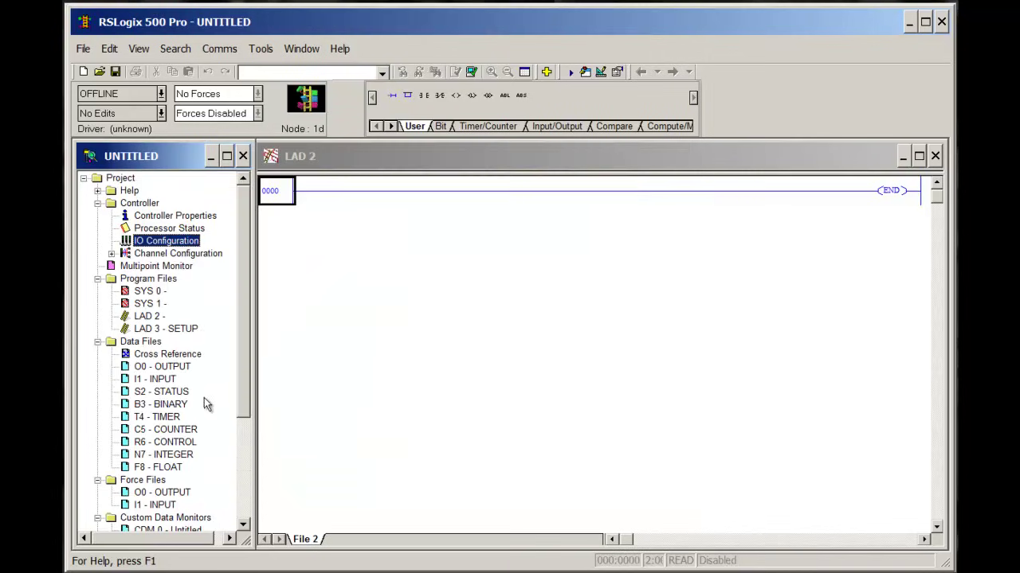
Examine how the O0 OUTPUT and I1 INPUT data files address the configured cards, closing each file.
{"action": "double_click", "coordinate": [166, 368]}
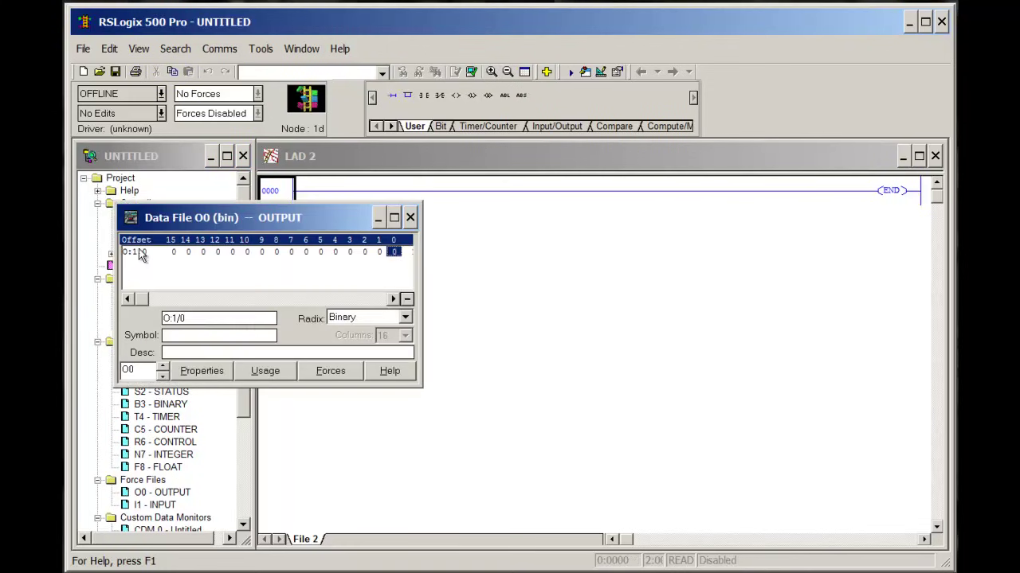
{"action": "left_click", "coordinate": [410, 218]}
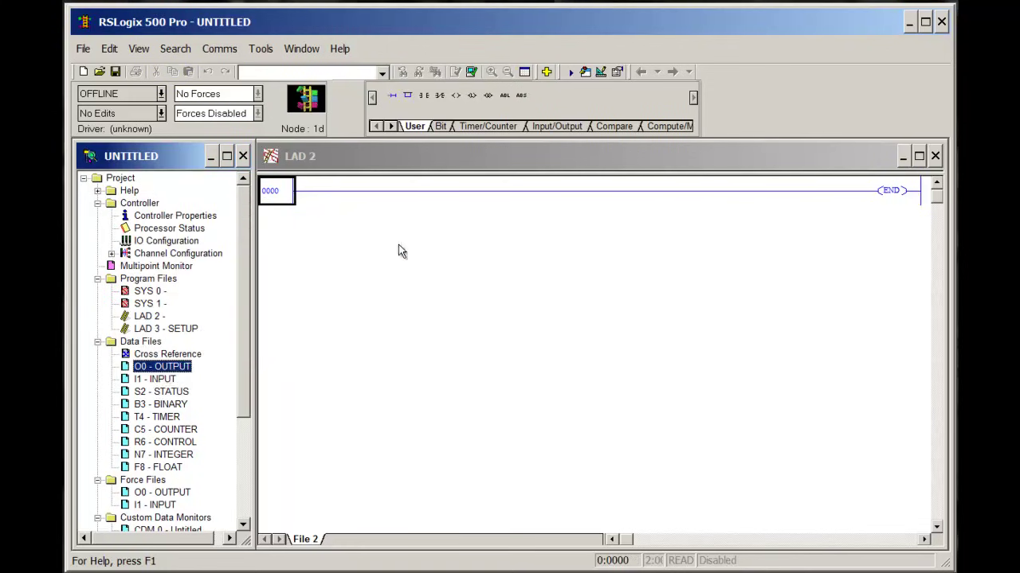
{"action": "double_click", "coordinate": [154, 380]}
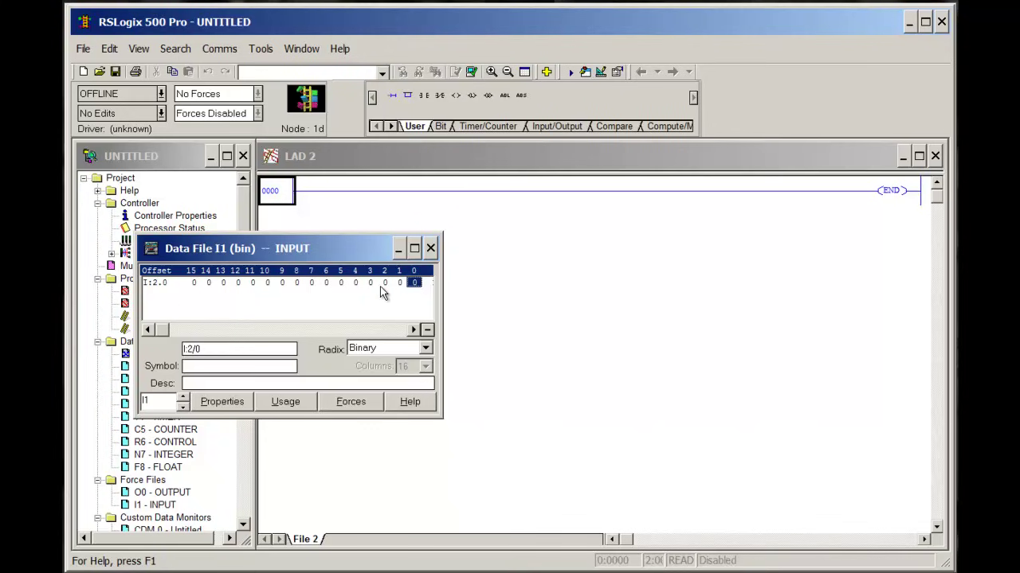
{"action": "left_click", "coordinate": [431, 249]}
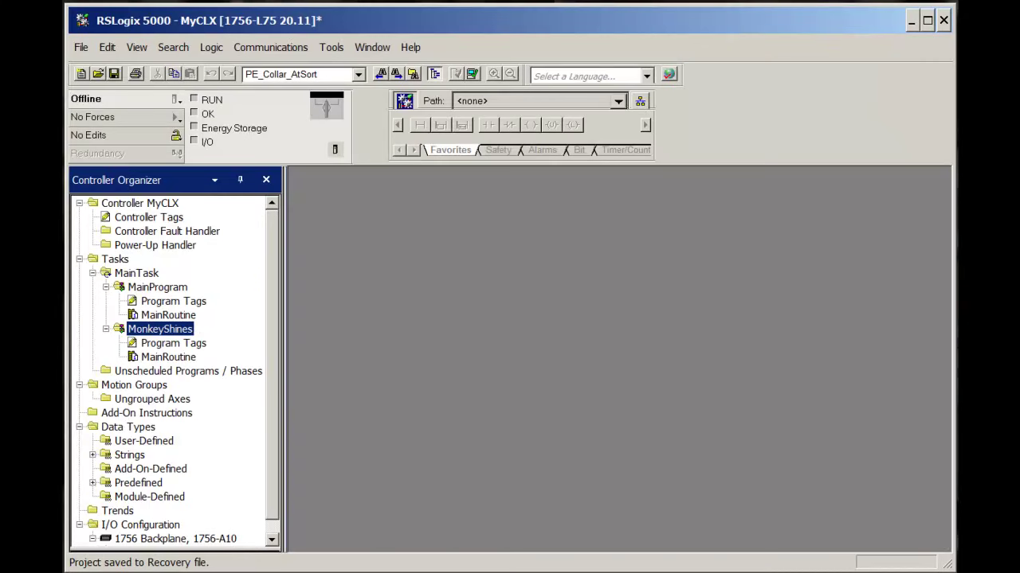
In the RSLogix 5000 project, check the Controller Tags and MainProgram's Program Tags for existing tags, closing each.
{"action": "left_click", "coordinate": [271, 539]}
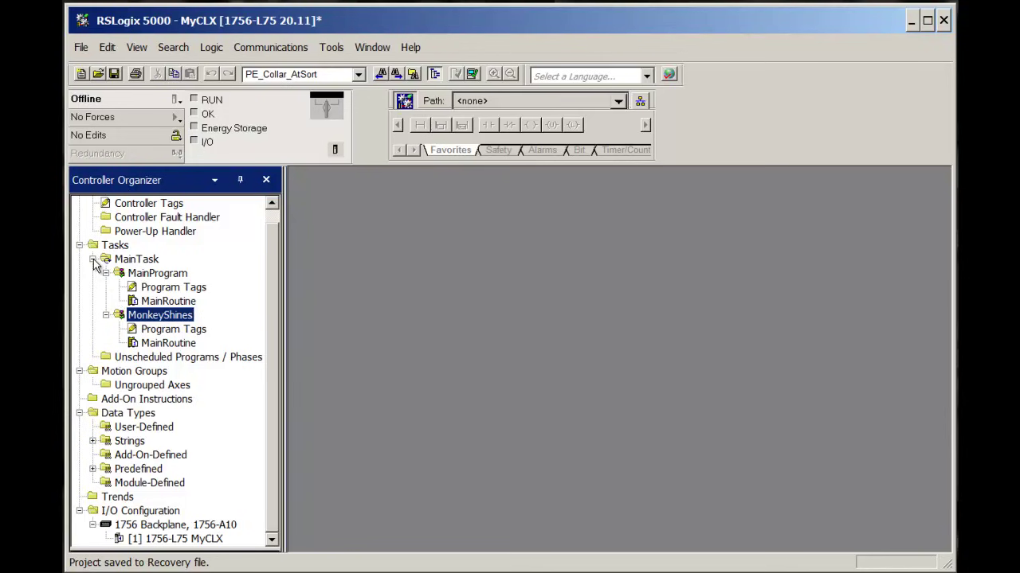
{"action": "left_click", "coordinate": [271, 205]}
{"action": "double_click", "coordinate": [166, 224]}
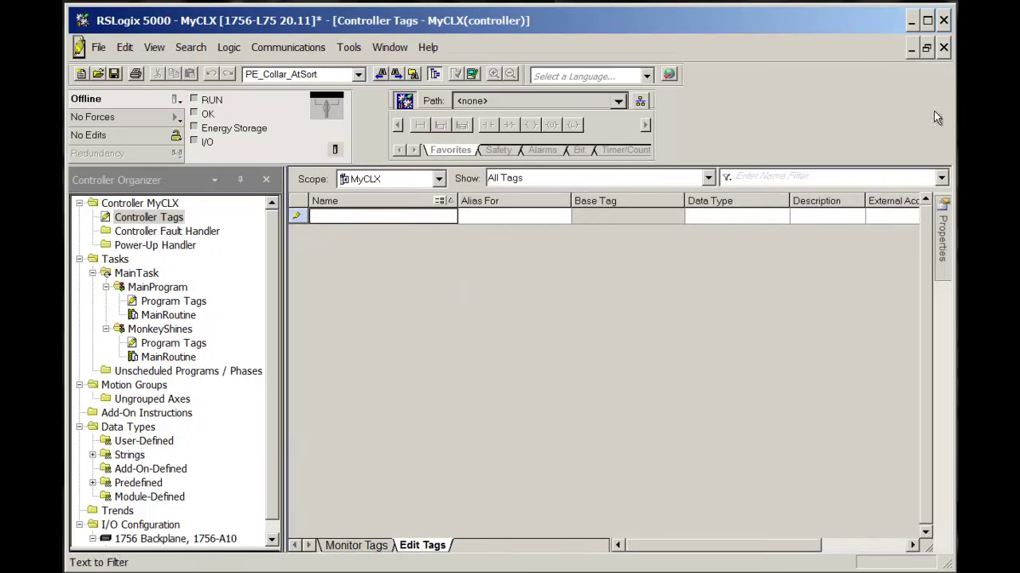
{"action": "left_click", "coordinate": [943, 47]}
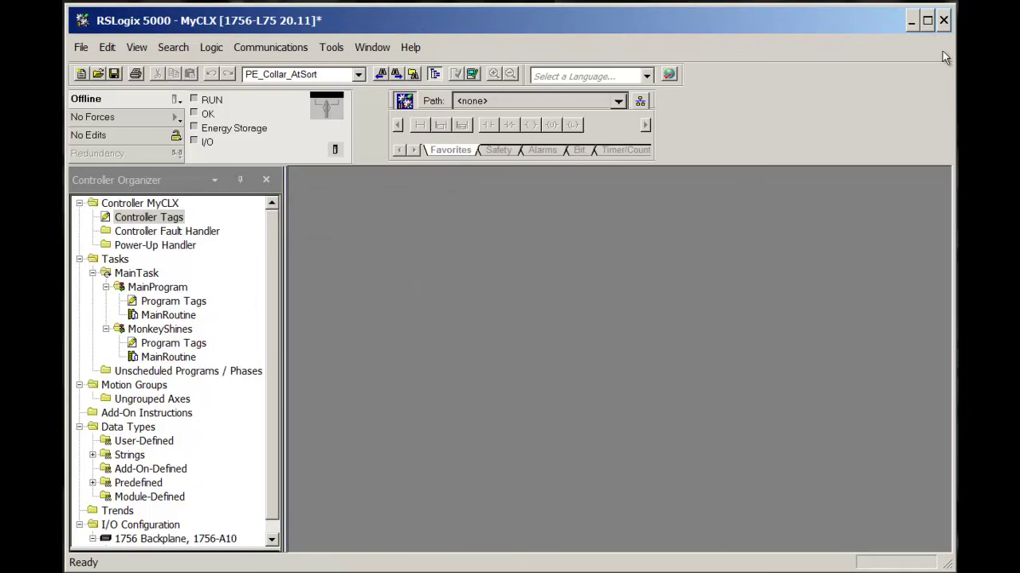
{"action": "double_click", "coordinate": [196, 303]}
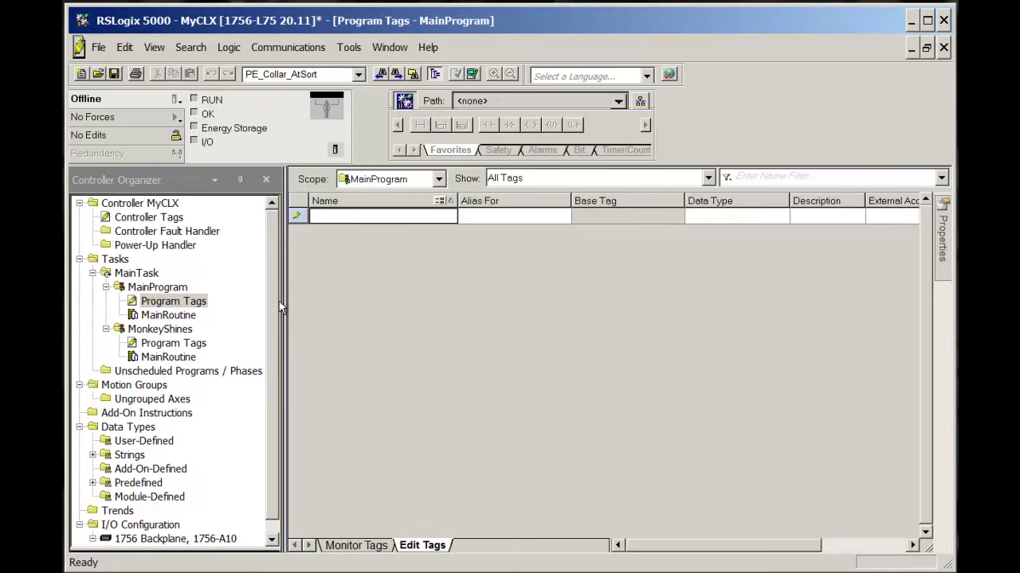
{"action": "left_click", "coordinate": [943, 47]}
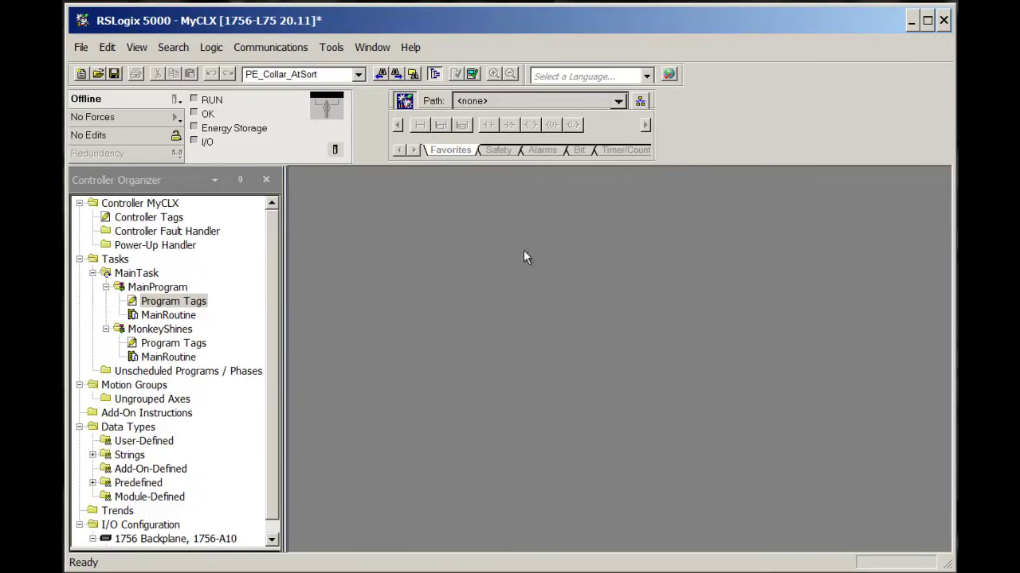
Review MonkeyShines' Program Tags and the tag scopes available there, and close the tag editor.
{"action": "double_click", "coordinate": [156, 348]}
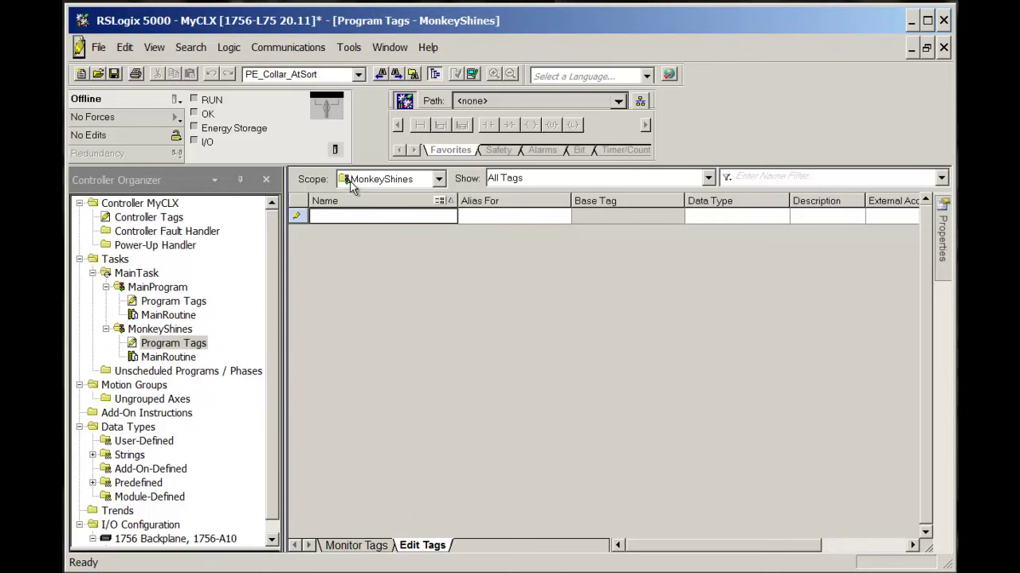
{"action": "left_click", "coordinate": [438, 179]}
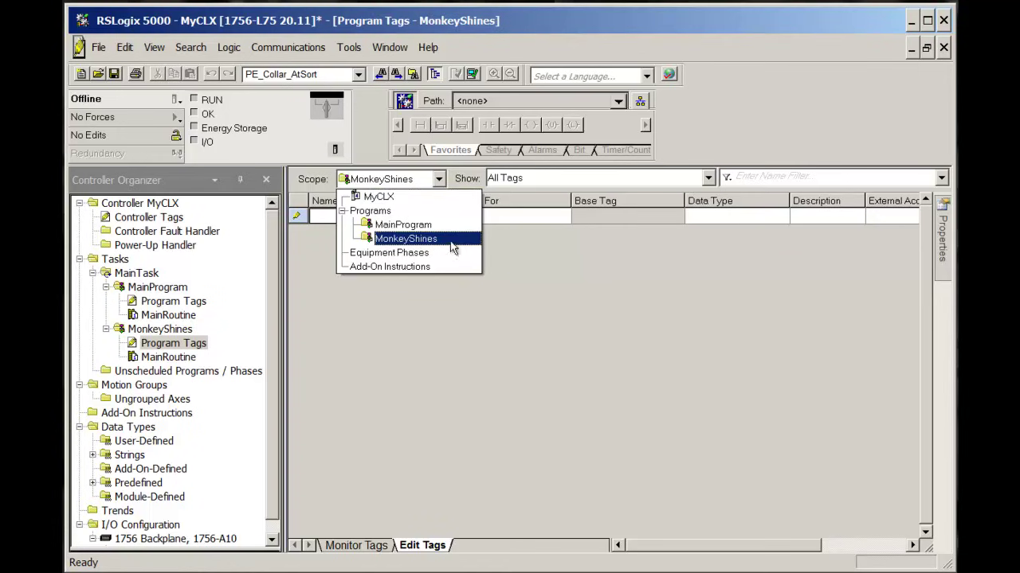
{"action": "left_click", "coordinate": [937, 63]}
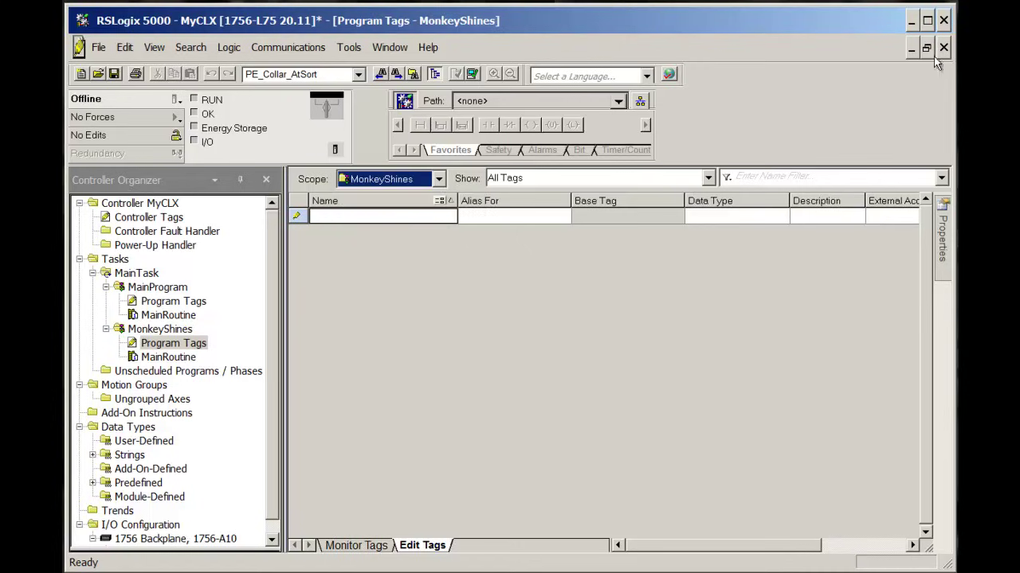
{"action": "left_click", "coordinate": [943, 48]}
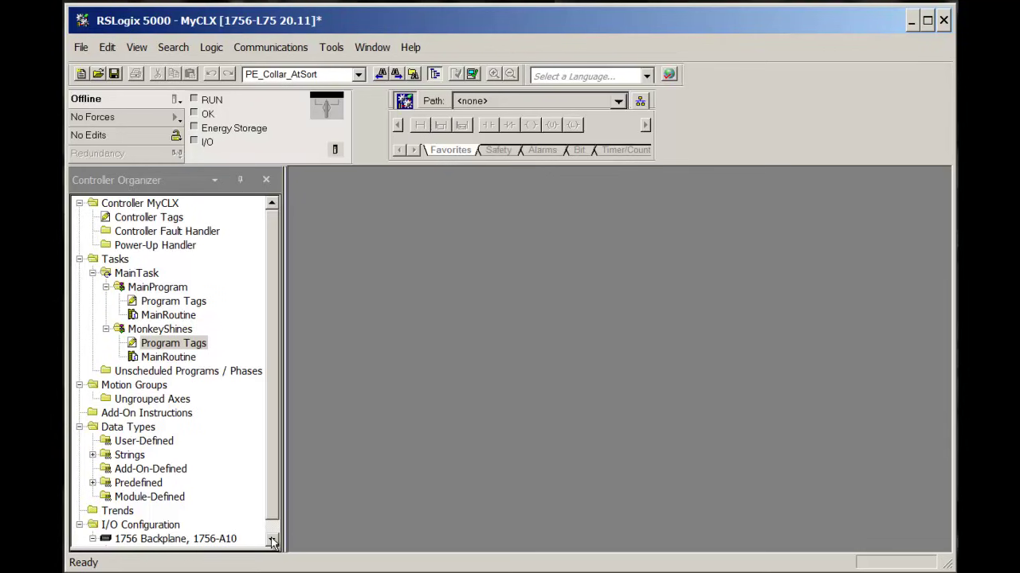
Start adding a 1756-OB16D diagnostic output module with major revision 3 to the 1756 Backplane.
{"action": "left_click", "coordinate": [80, 260]}
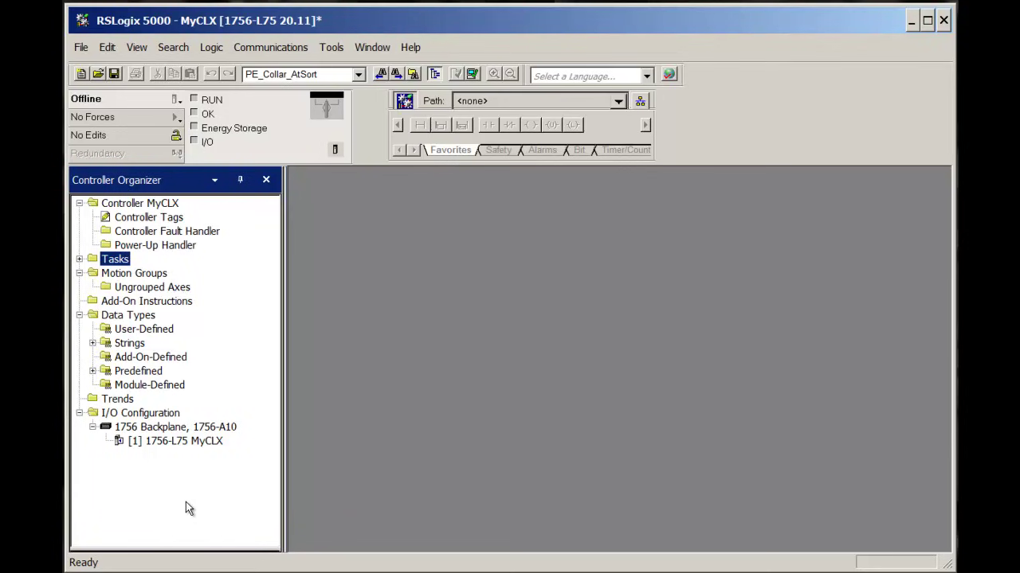
{"action": "left_click", "coordinate": [175, 429]}
{"action": "right_click", "coordinate": [175, 429]}
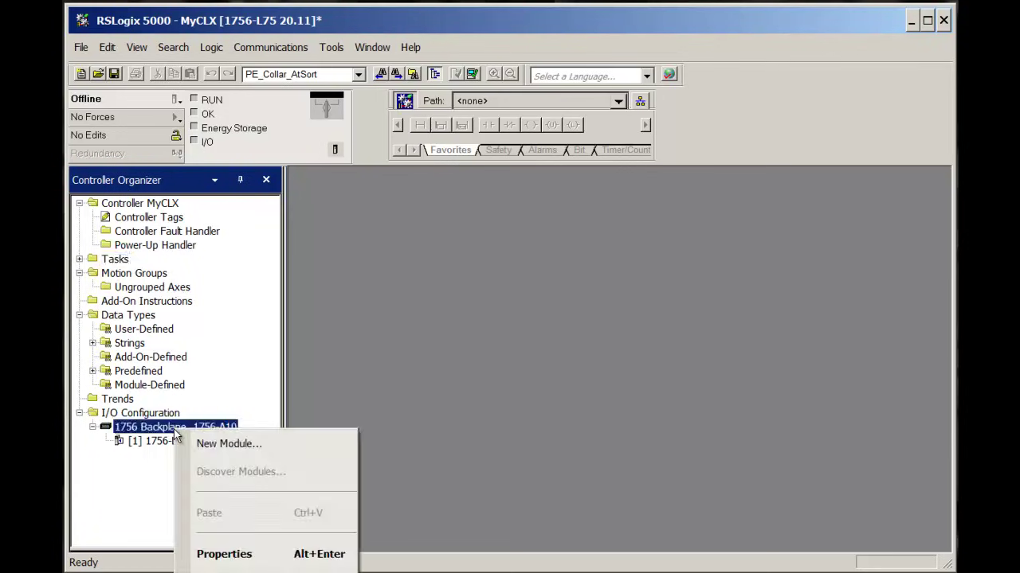
{"action": "left_click", "coordinate": [222, 446]}
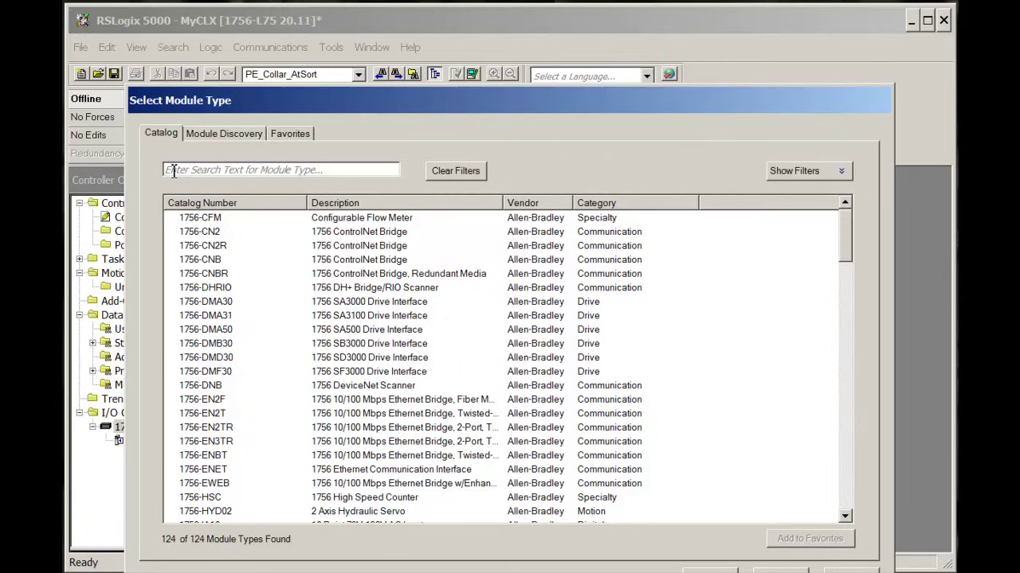
{"action": "type", "text": "ob"}
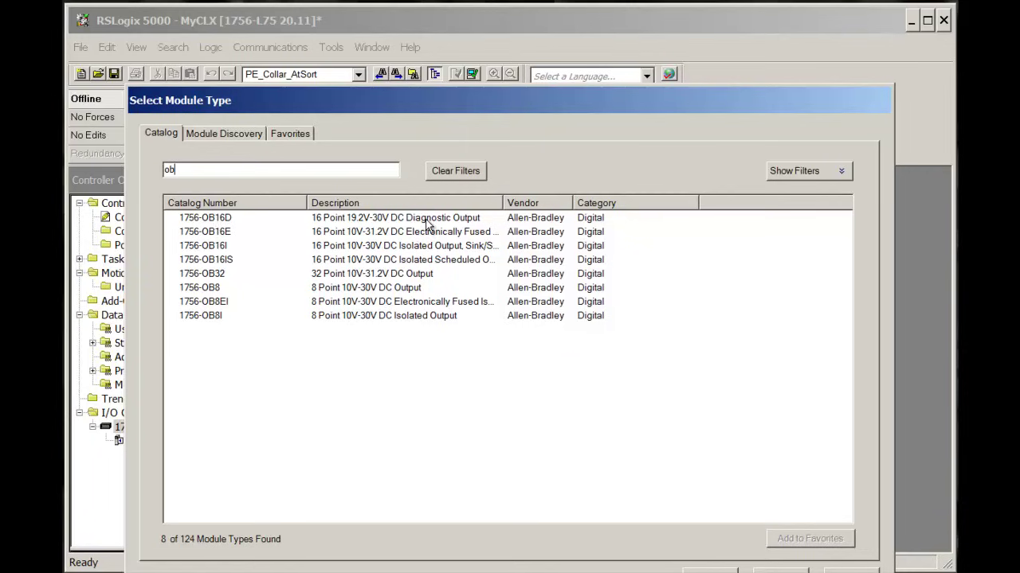
{"action": "double_click", "coordinate": [222, 222]}
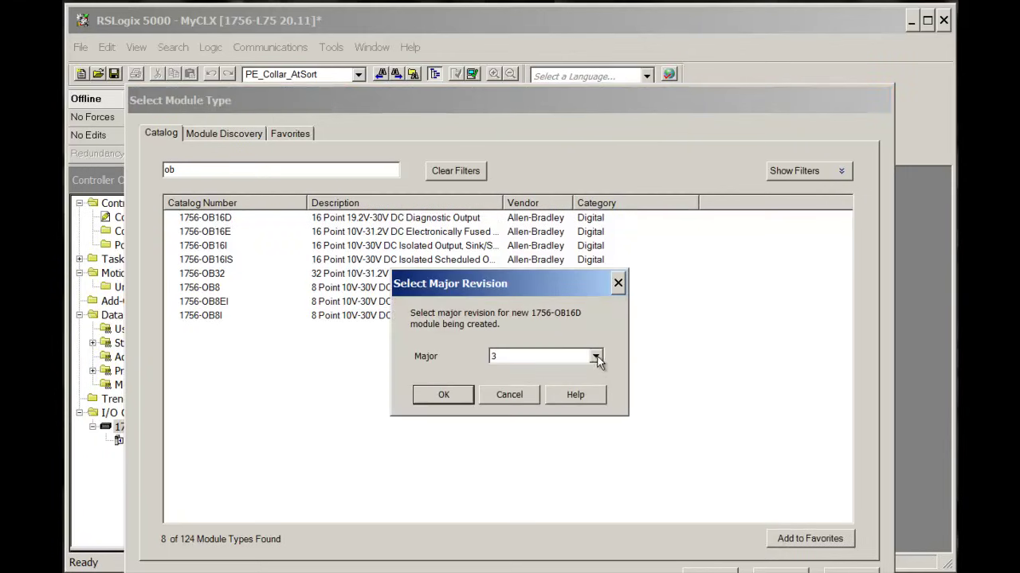
{"action": "left_click", "coordinate": [596, 358]}
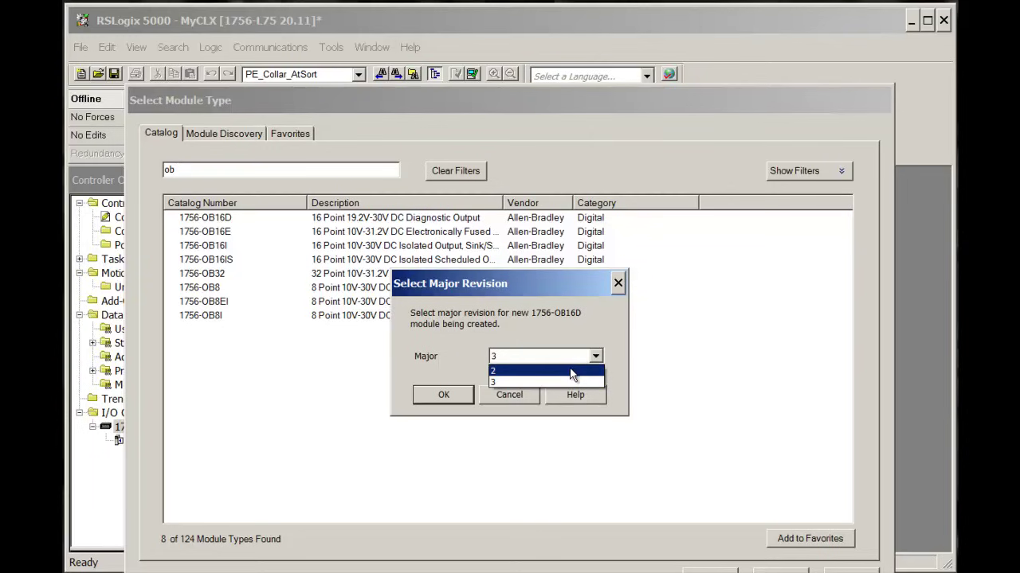
{"action": "left_click", "coordinate": [586, 358]}
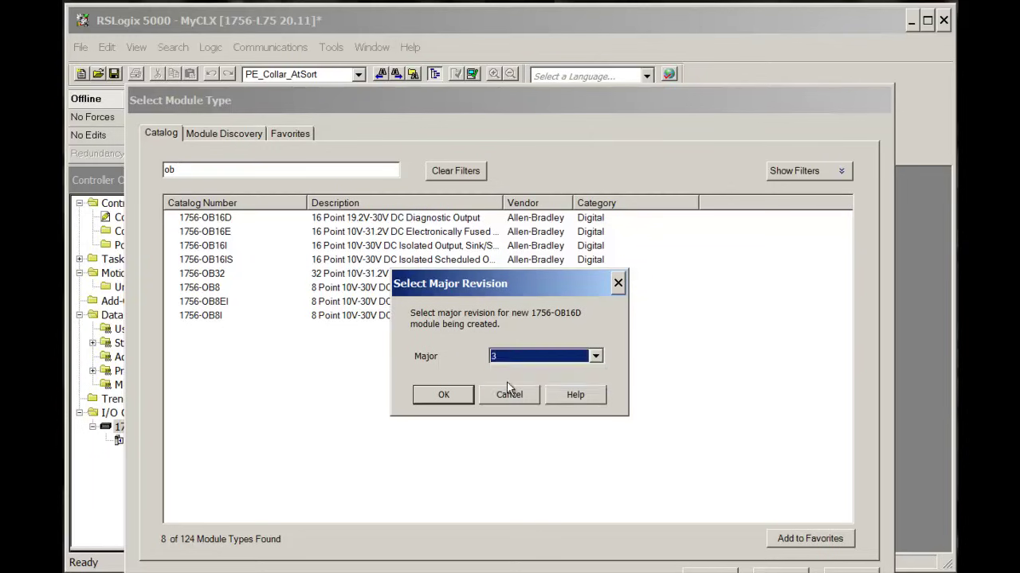
{"action": "left_click", "coordinate": [443, 395]}
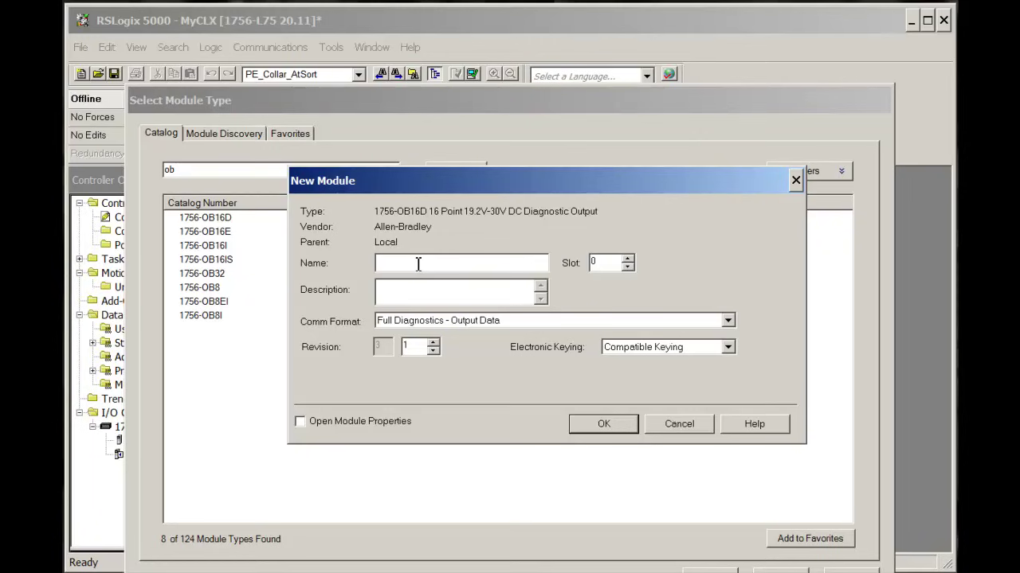
Name the new module DC_Outputs0, set its electronic keying to Disable Keying, and create it with Open Module Properties enabled.
{"action": "type", "text": "DC_Outputs0"}
{"action": "left_click", "coordinate": [637, 354]}
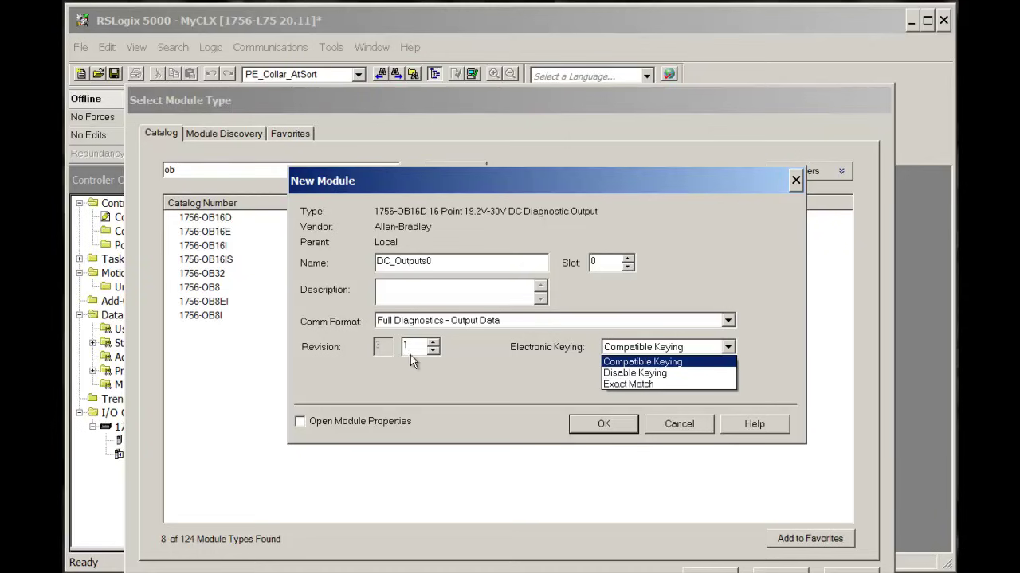
{"action": "left_click", "coordinate": [607, 384]}
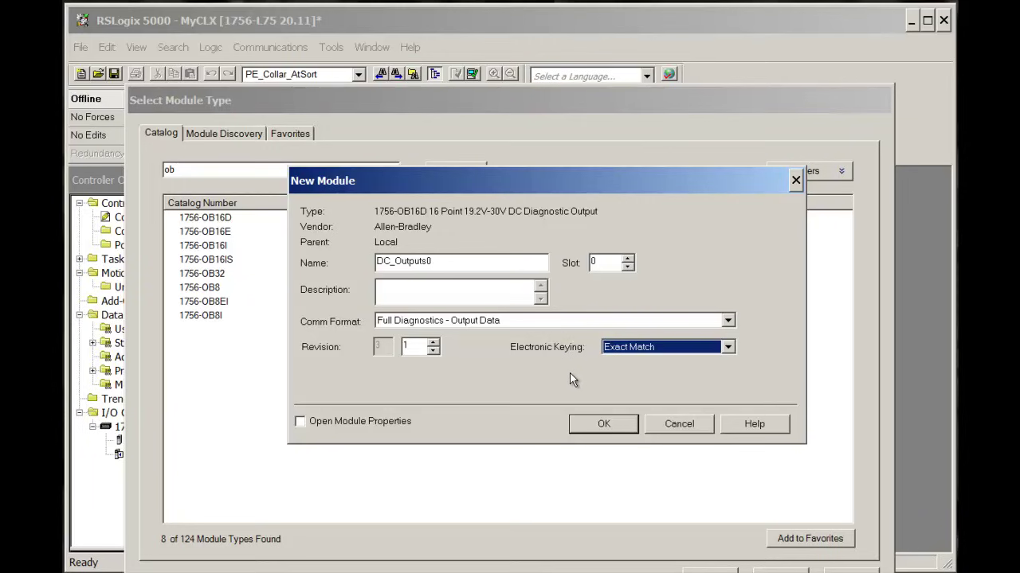
{"action": "left_click", "coordinate": [615, 350]}
{"action": "left_click", "coordinate": [619, 373]}
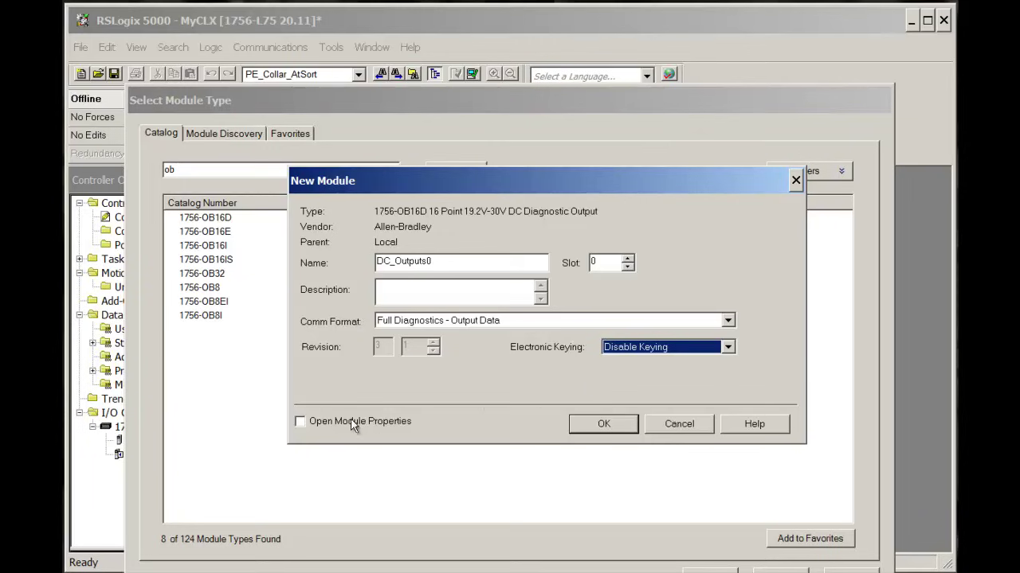
{"action": "left_click", "coordinate": [301, 421]}
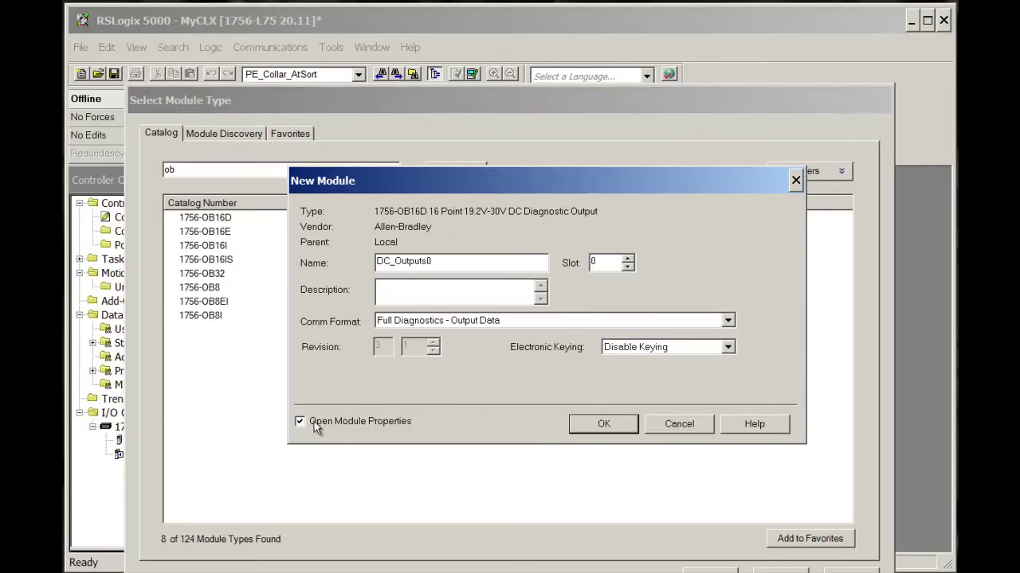
{"action": "left_click", "coordinate": [596, 426]}
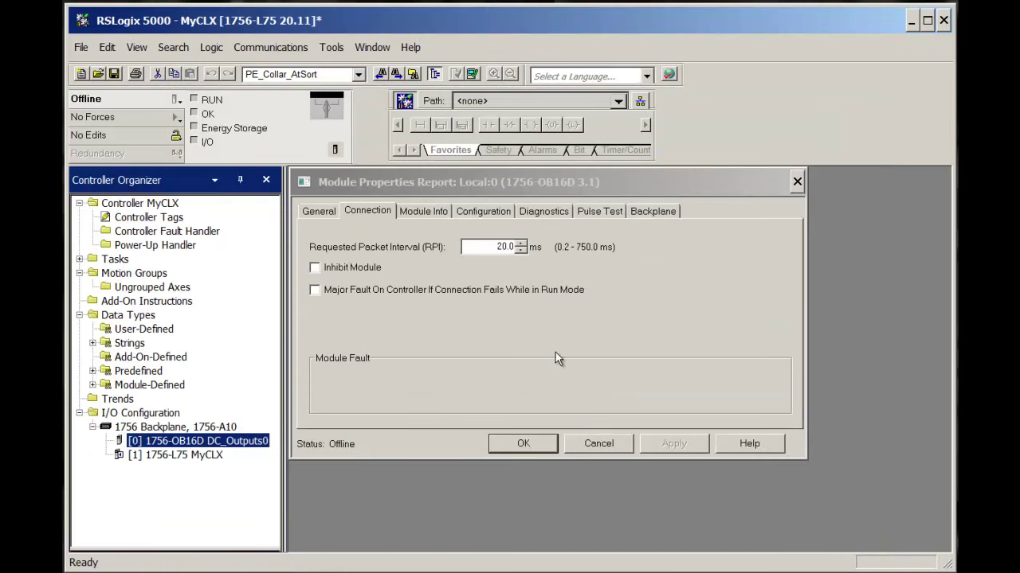
Examine the Module-Defined data types generated for the output module, and collapse their folder again.
{"action": "left_click", "coordinate": [469, 185]}
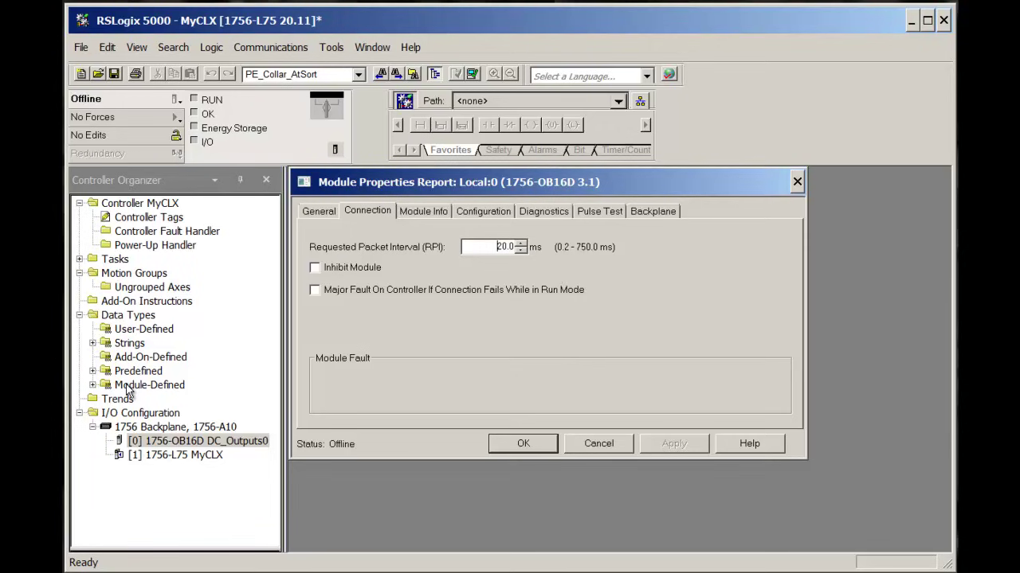
{"action": "left_click", "coordinate": [92, 385]}
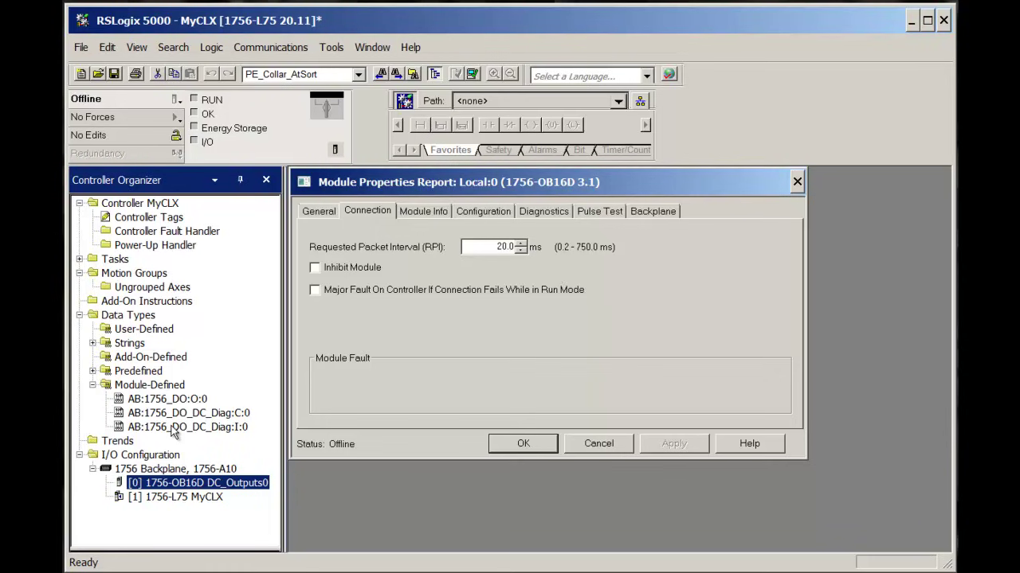
{"action": "left_click", "coordinate": [92, 384]}
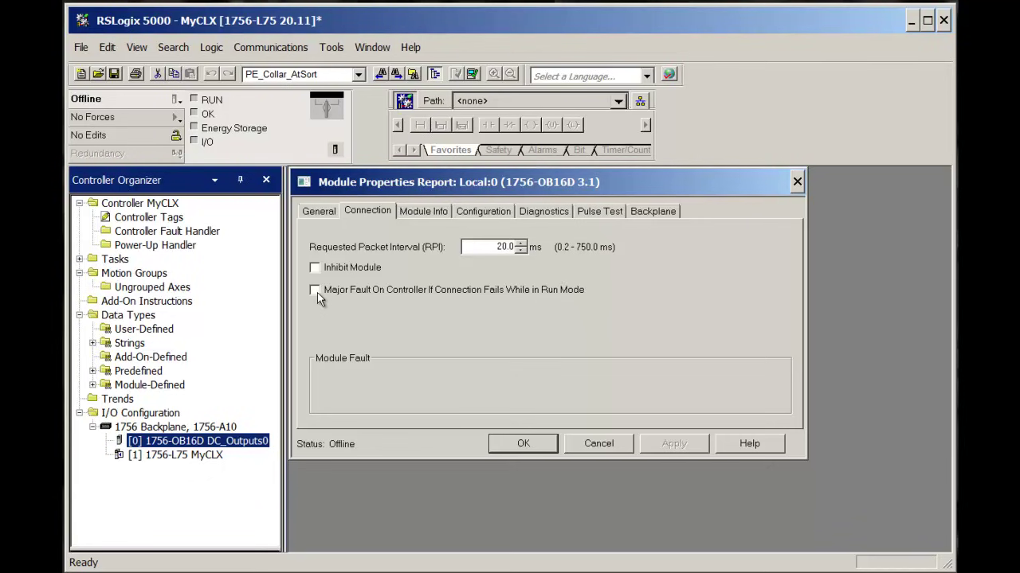
Examine the DC_Outputs0 module information, connection settings, per-point Program Mode and Fault Mode output state options, and diagnostics settings.
{"action": "left_click", "coordinate": [430, 212]}
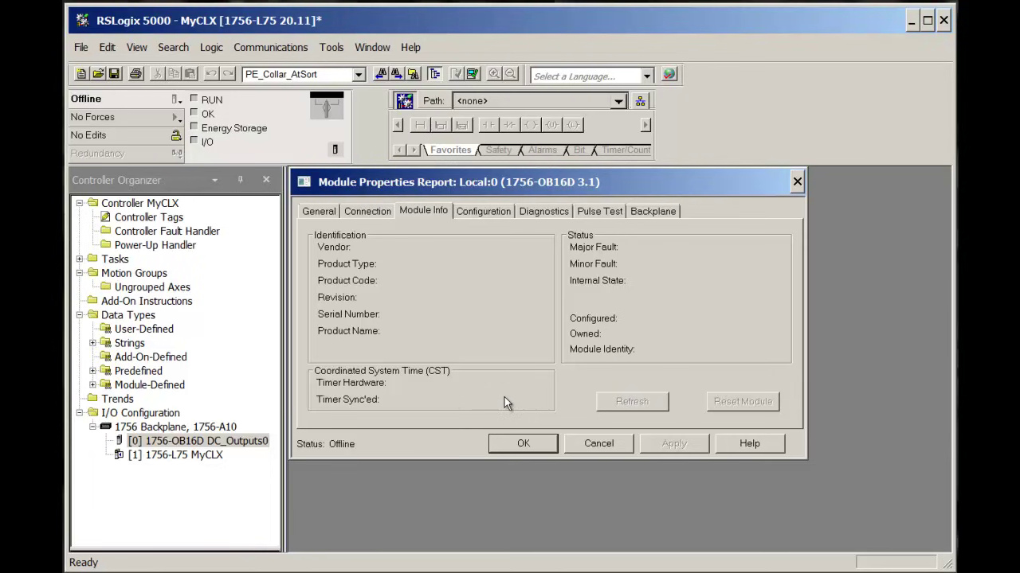
{"action": "left_click", "coordinate": [498, 213]}
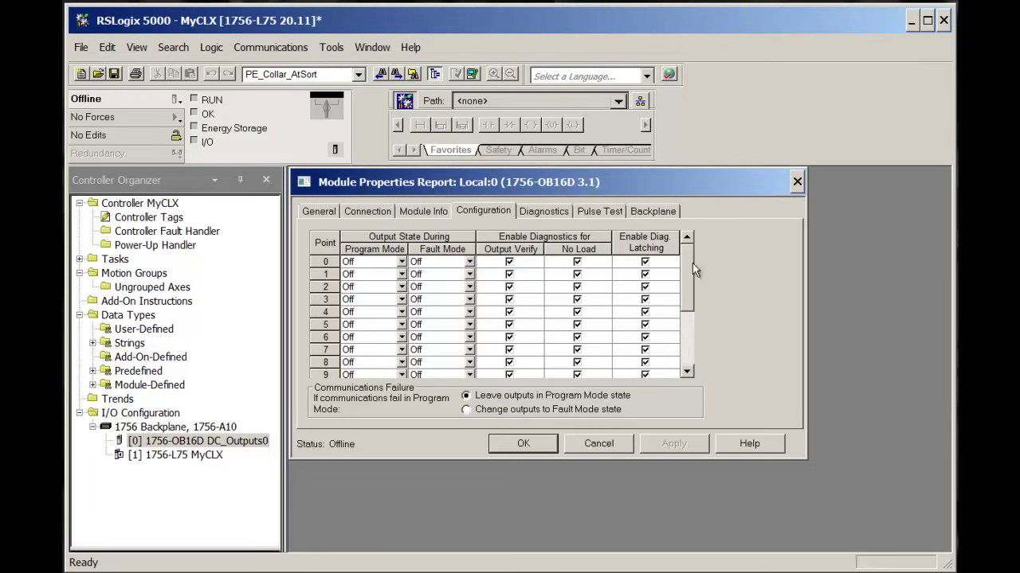
{"action": "left_click", "coordinate": [401, 263]}
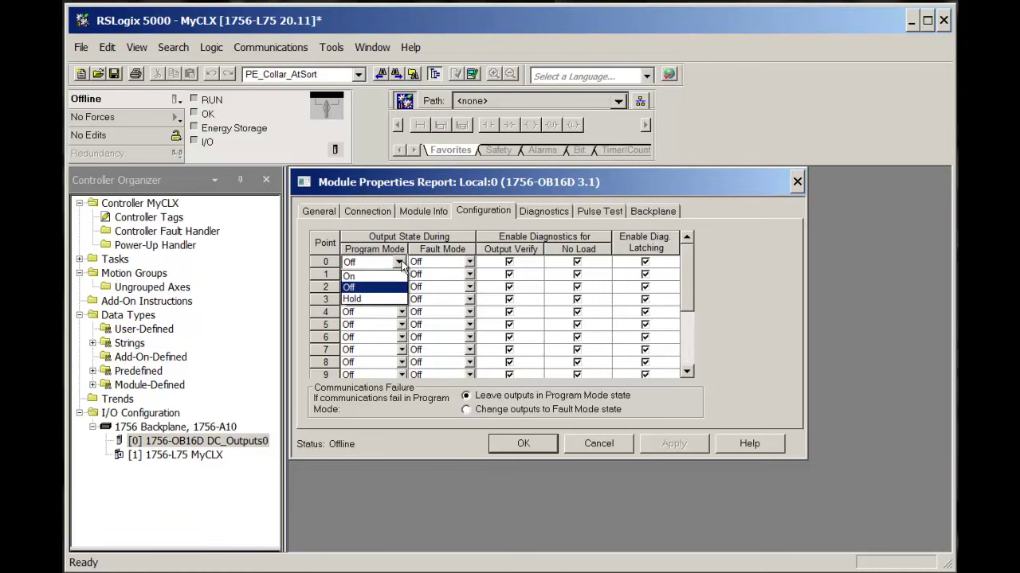
{"action": "left_click", "coordinate": [400, 263]}
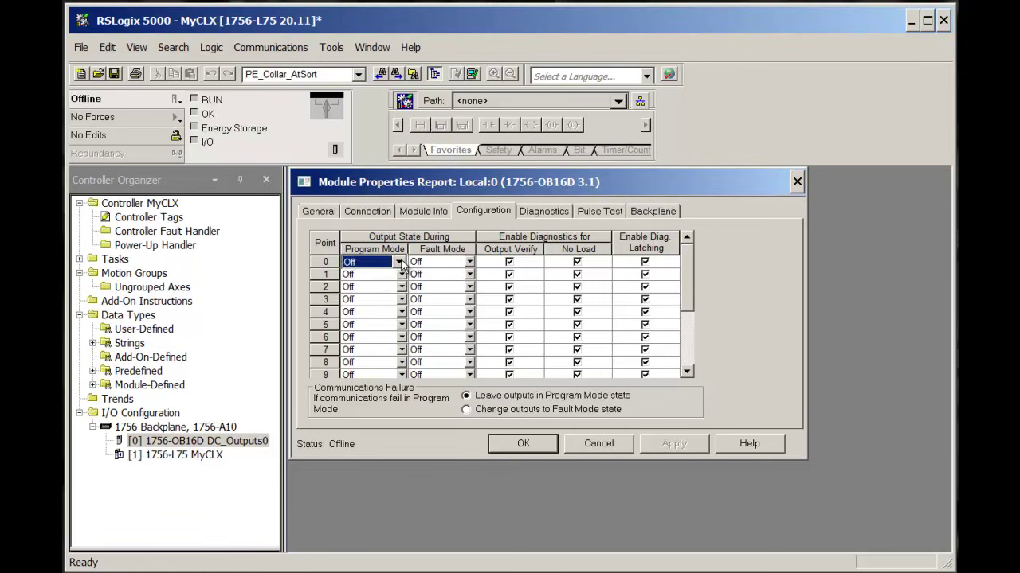
{"action": "left_click", "coordinate": [468, 264]}
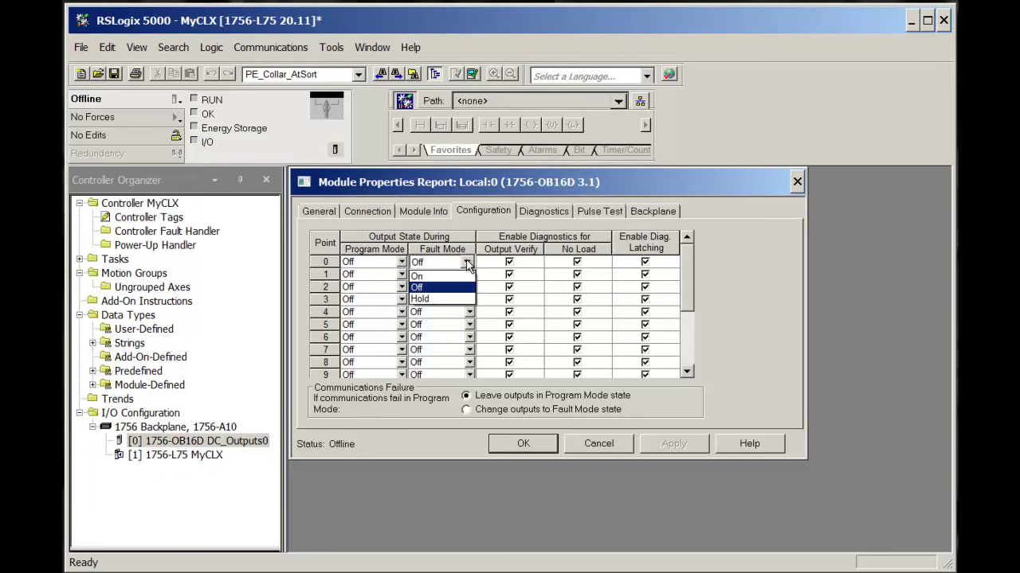
{"action": "left_click", "coordinate": [469, 265]}
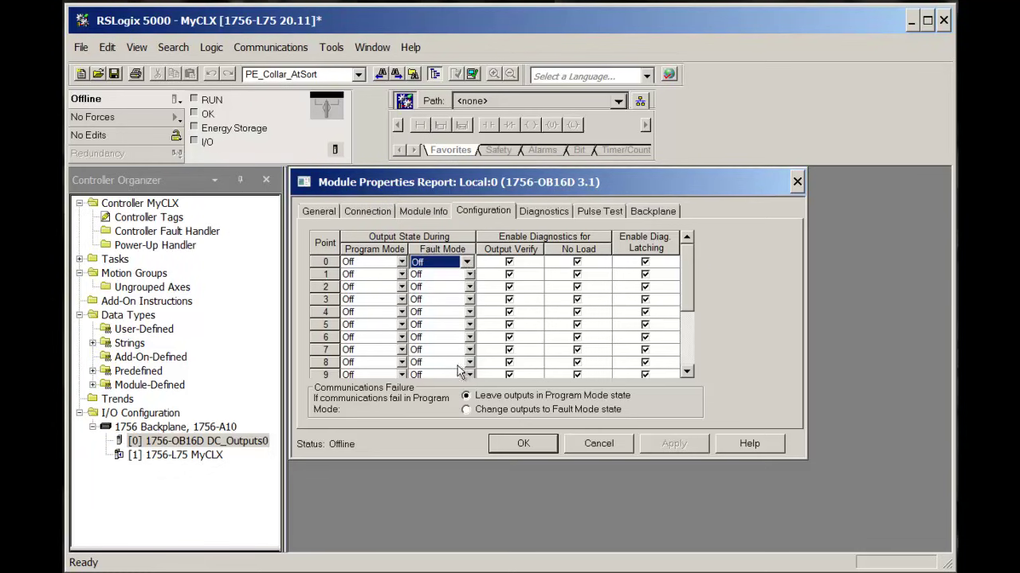
{"action": "left_click", "coordinate": [686, 359]}
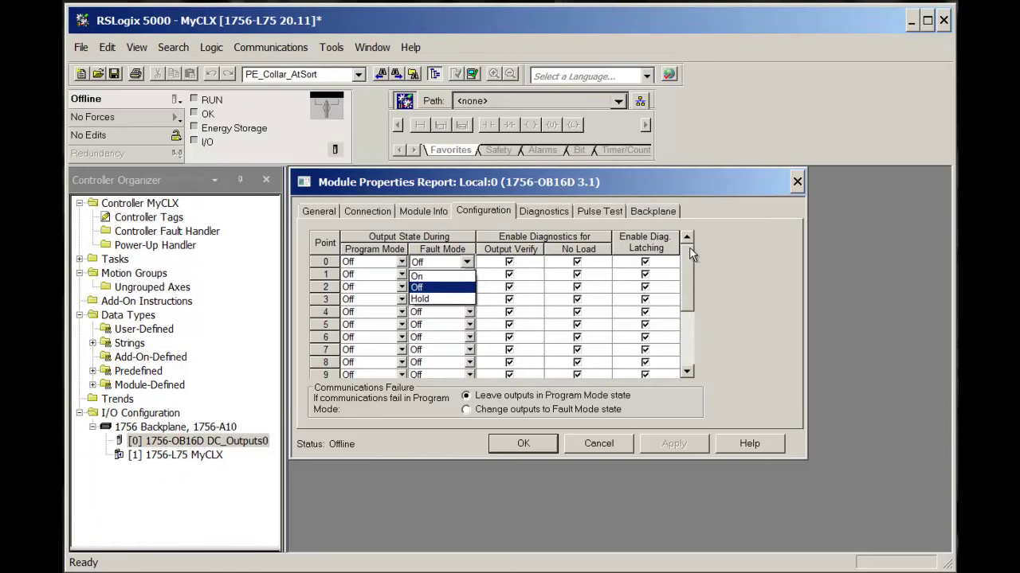
{"action": "left_click", "coordinate": [521, 252]}
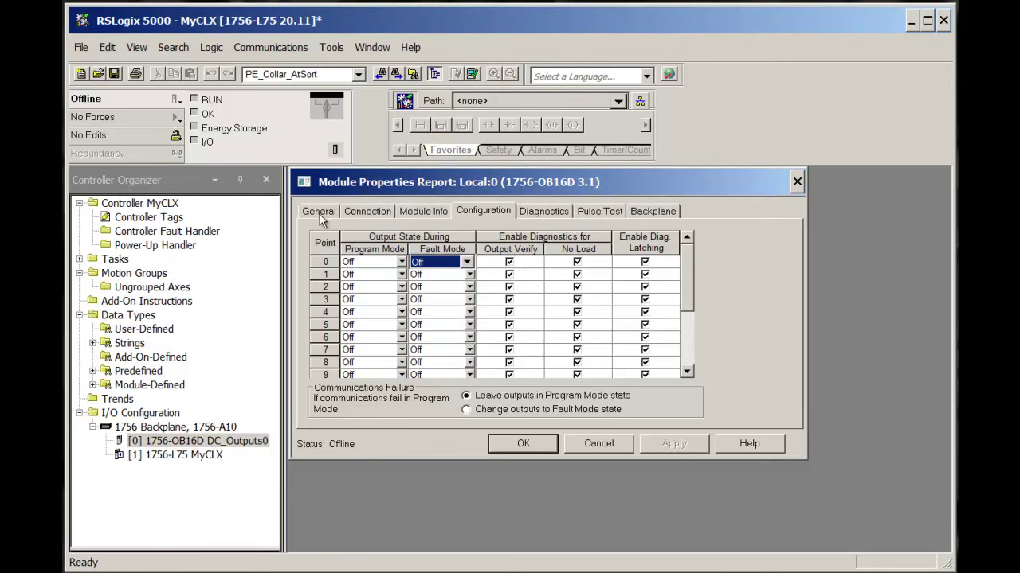
{"action": "left_click", "coordinate": [352, 214]}
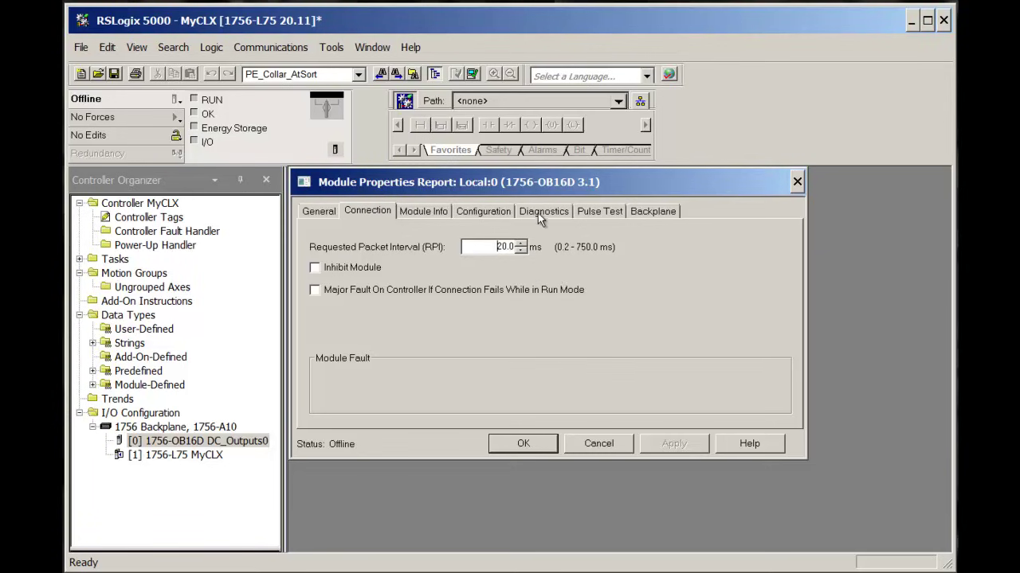
{"action": "left_click", "coordinate": [503, 214]}
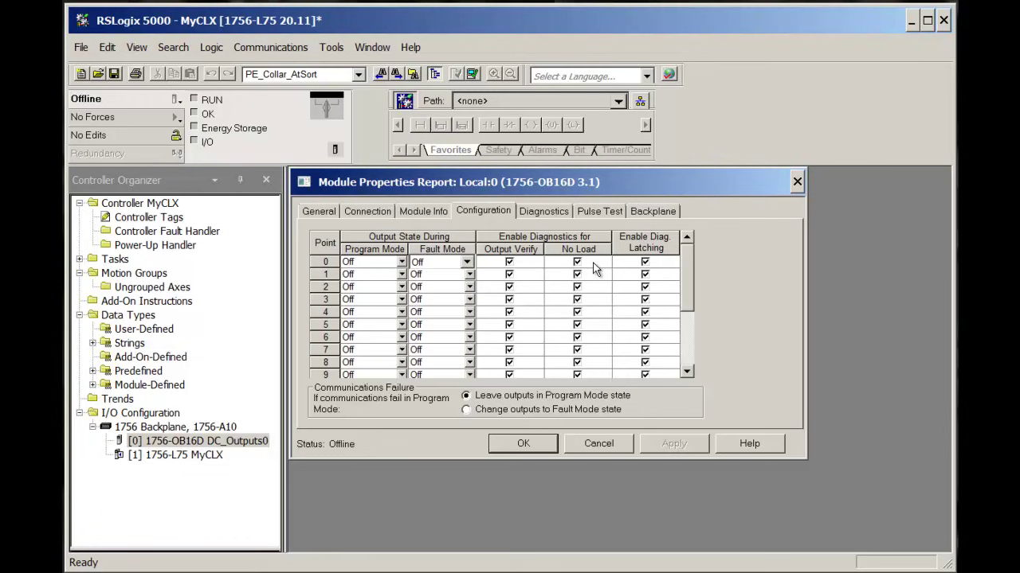
Examine the DC_Outputs0 latched diagnostics resets, pulse test and backplane information, and close the module properties.
{"action": "left_click", "coordinate": [544, 212]}
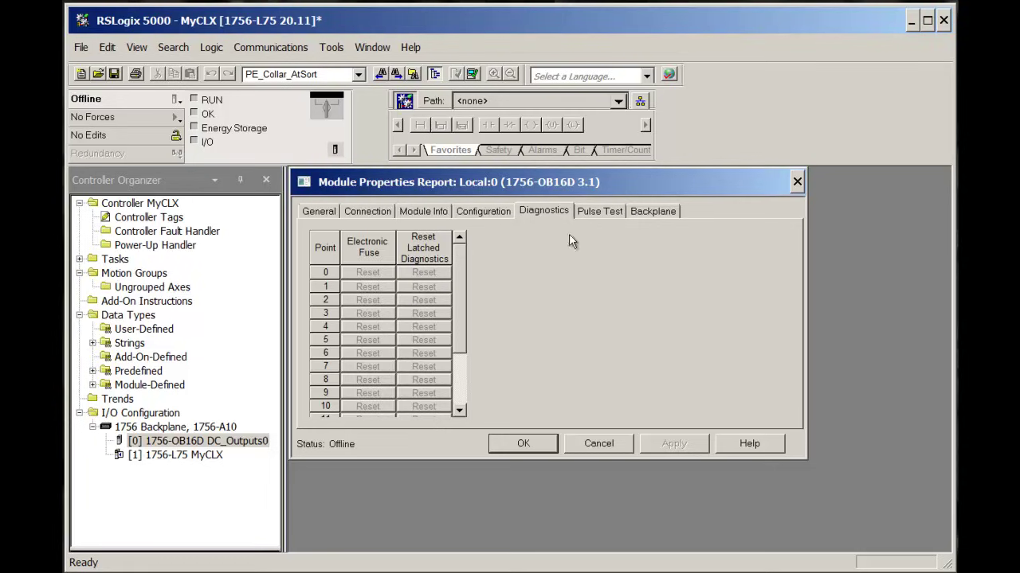
{"action": "left_click", "coordinate": [596, 213]}
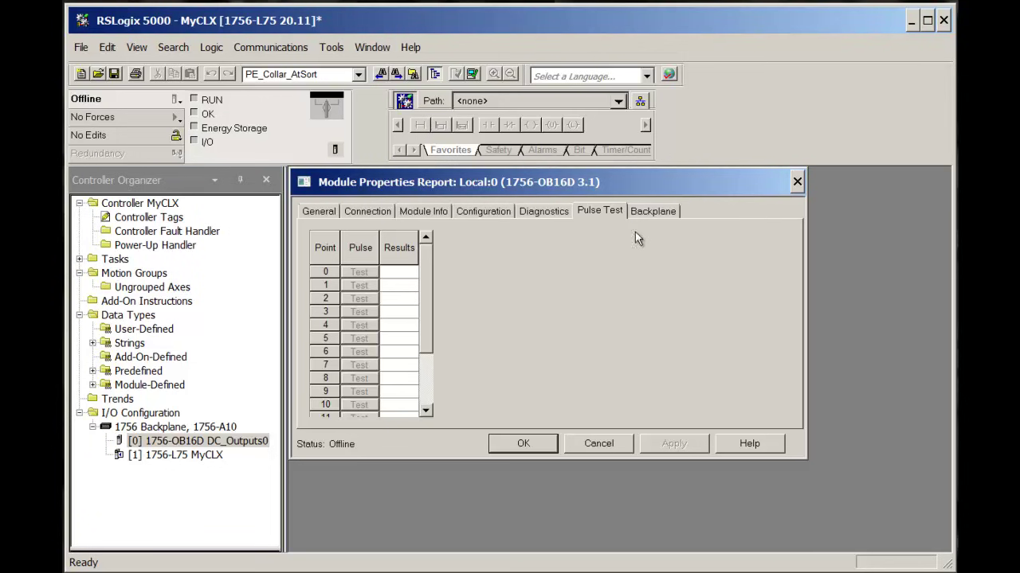
{"action": "left_click", "coordinate": [647, 211]}
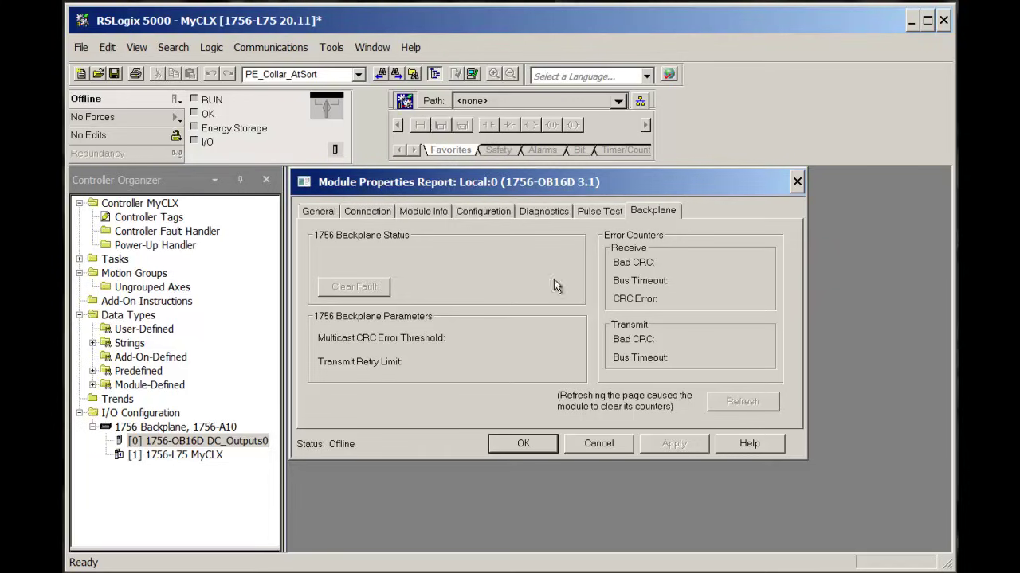
{"action": "left_click", "coordinate": [525, 448]}
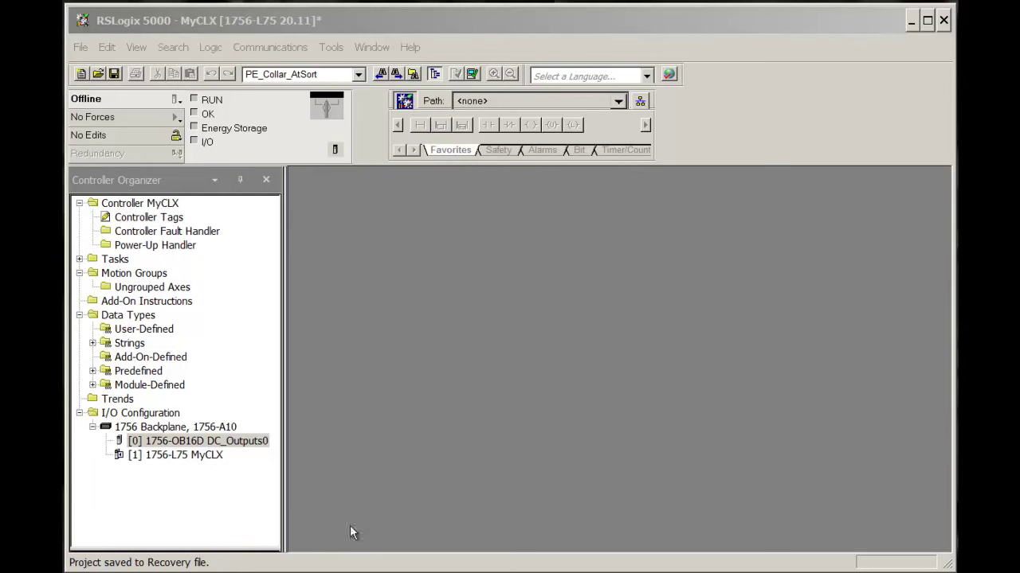
Start adding a 1756-IB16D diagnostic input module with major revision 3 to the 1756 Backplane.
{"action": "left_click", "coordinate": [152, 430]}
{"action": "right_click", "coordinate": [152, 429]}
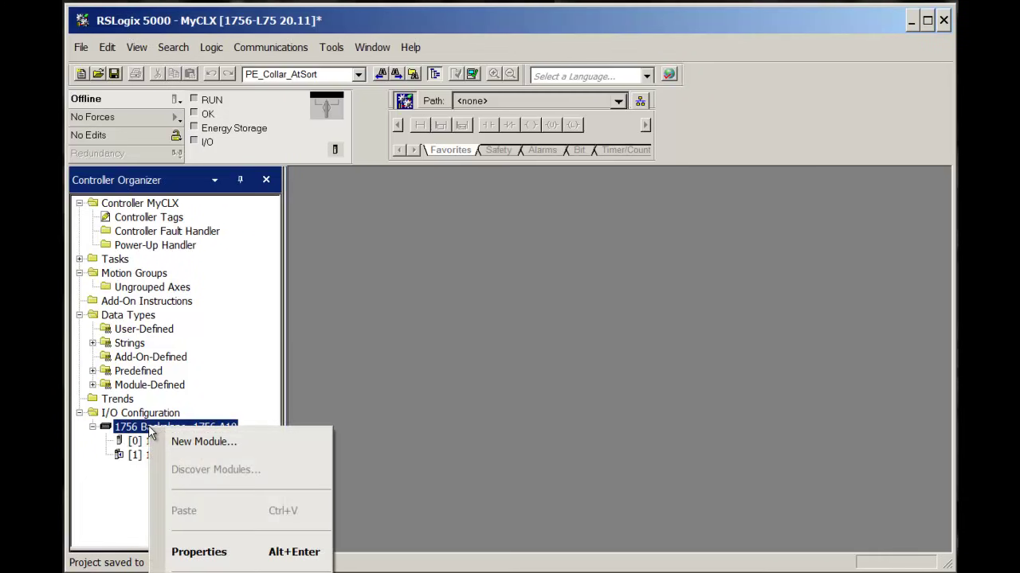
{"action": "left_click", "coordinate": [187, 442]}
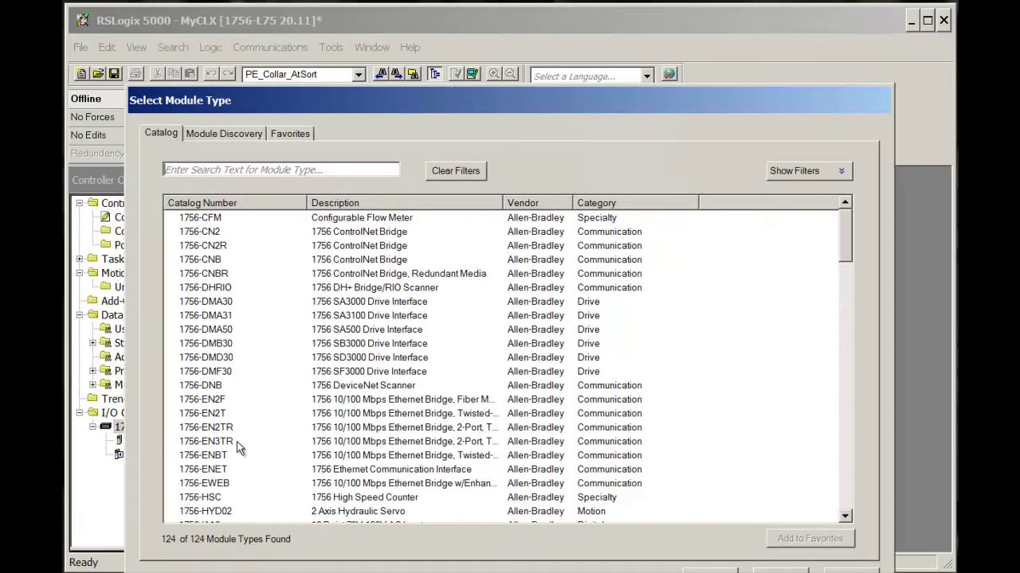
{"action": "left_click", "coordinate": [188, 170]}
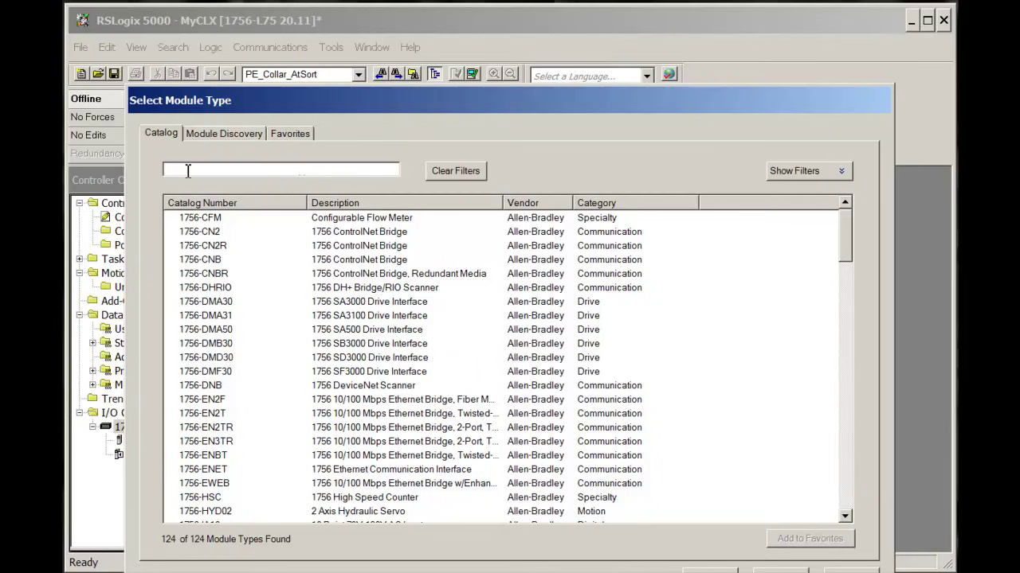
{"action": "type", "text": "ib"}
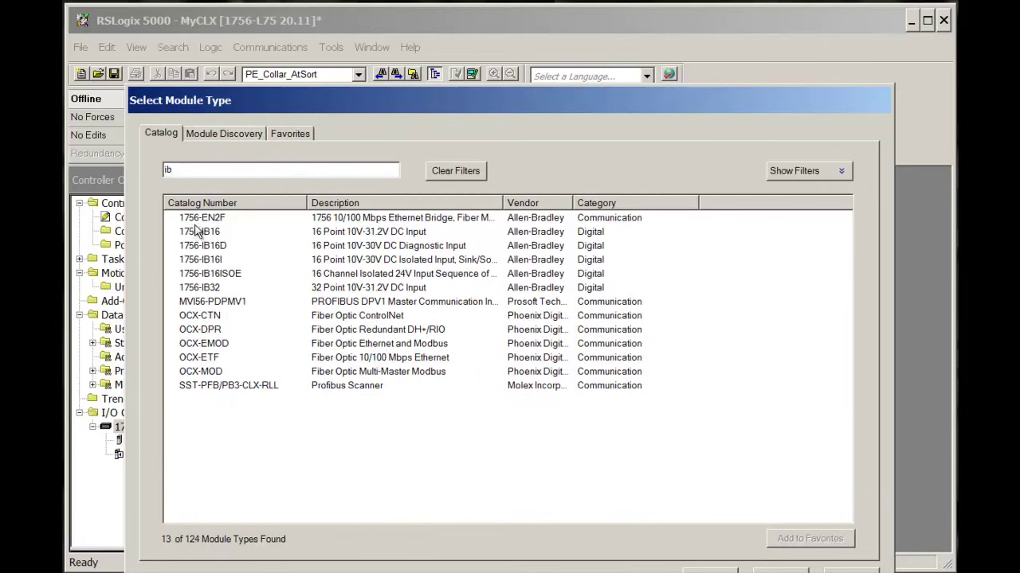
{"action": "double_click", "coordinate": [217, 248]}
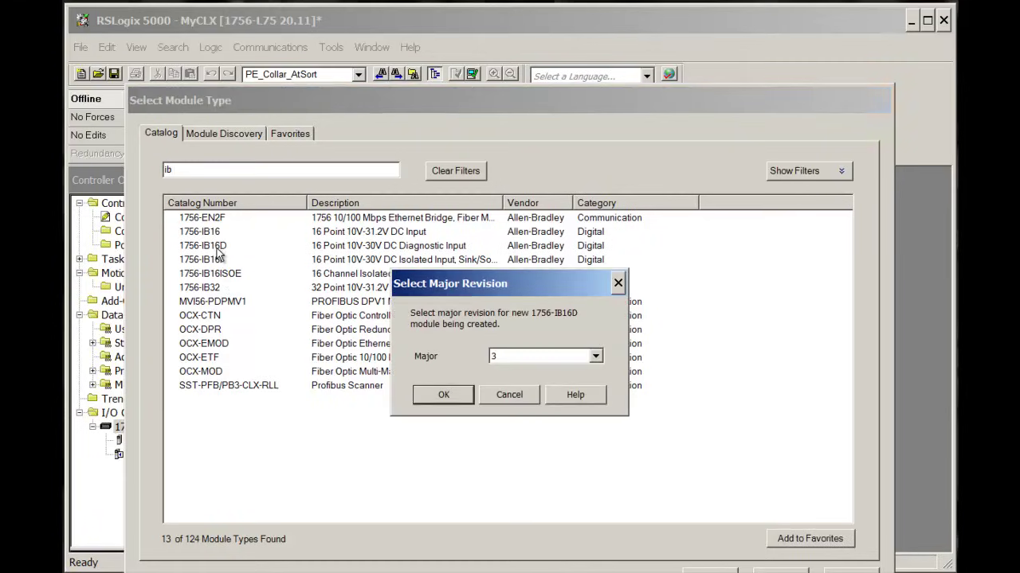
{"action": "left_click", "coordinate": [443, 395]}
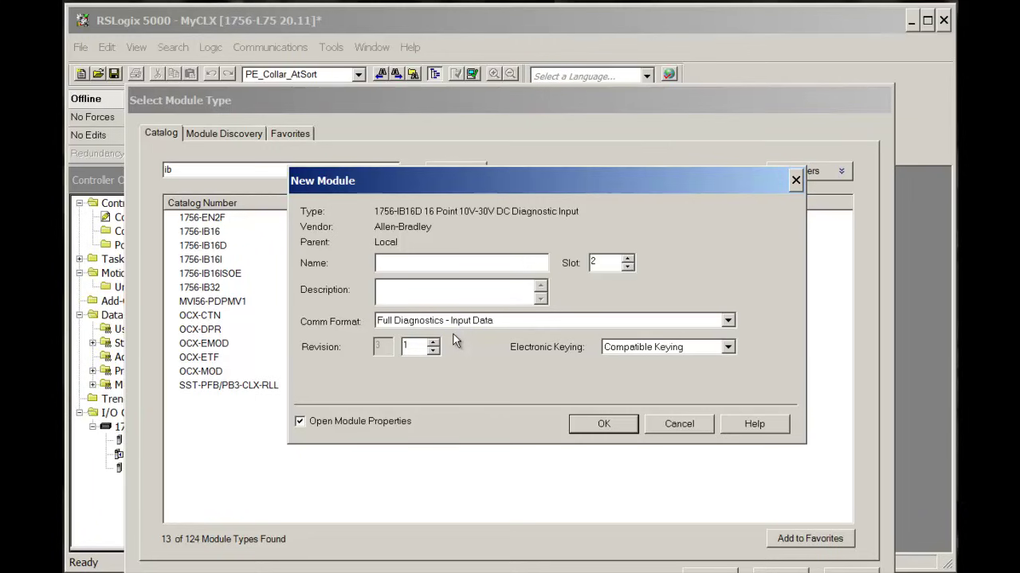
Name the new input module DC_Inputs2, set its electronic keying to Disable Keying, and create it with Open Module Properties enabled.
{"action": "type", "text": "DC_Inputs2"}
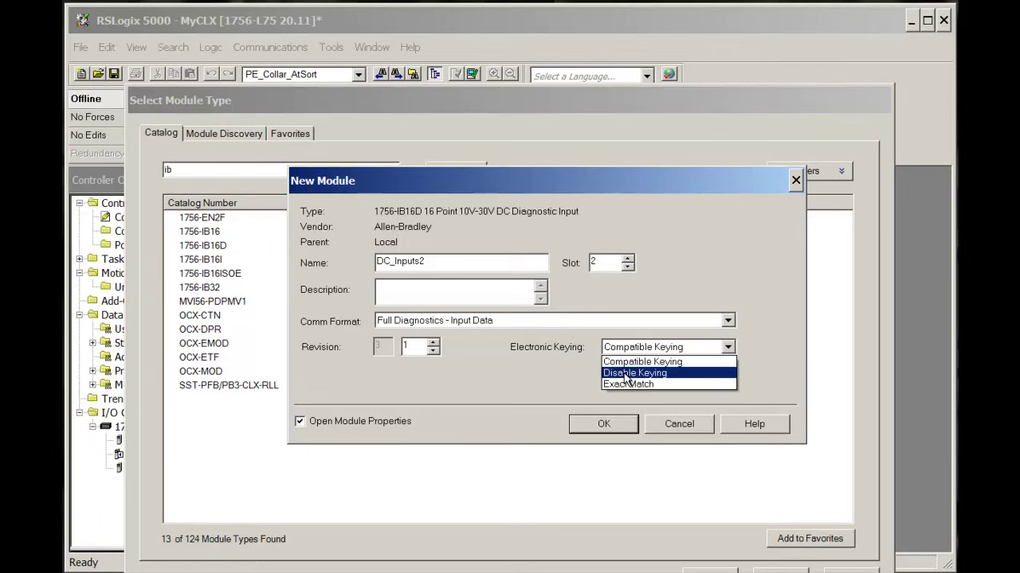
{"action": "left_click", "coordinate": [624, 373]}
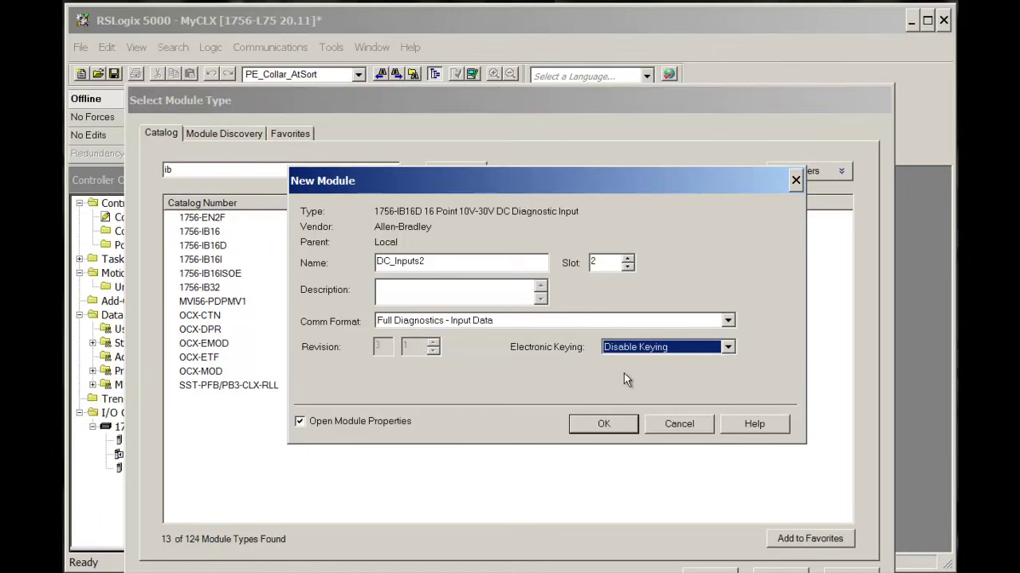
{"action": "left_click", "coordinate": [594, 423]}
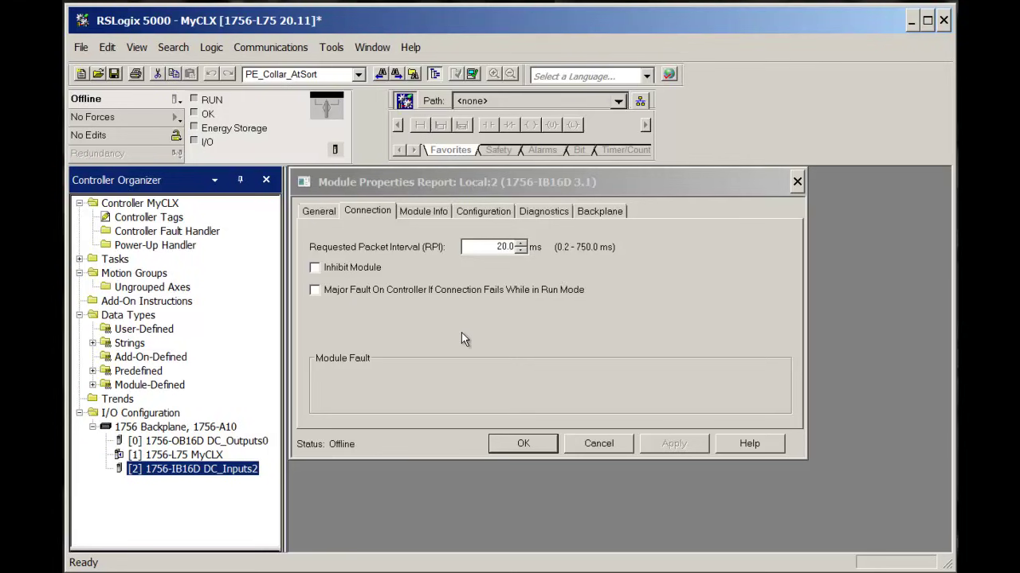
Disable Off -> On and On -> Off change of state for all DC_Inputs2 points except point 6.
{"action": "left_click", "coordinate": [439, 213]}
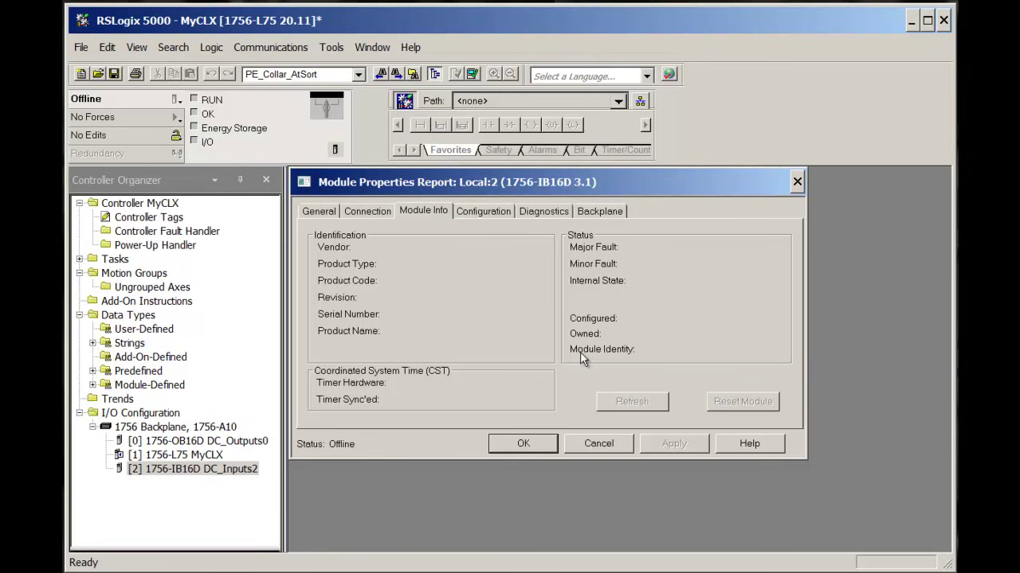
{"action": "left_click", "coordinate": [497, 215]}
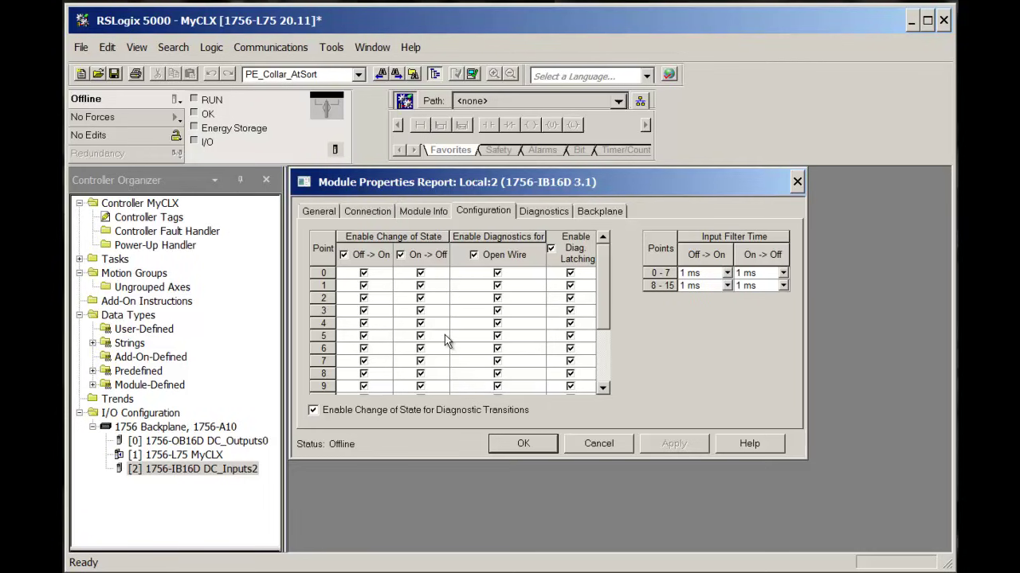
{"action": "left_click", "coordinate": [343, 256]}
{"action": "left_click", "coordinate": [400, 256]}
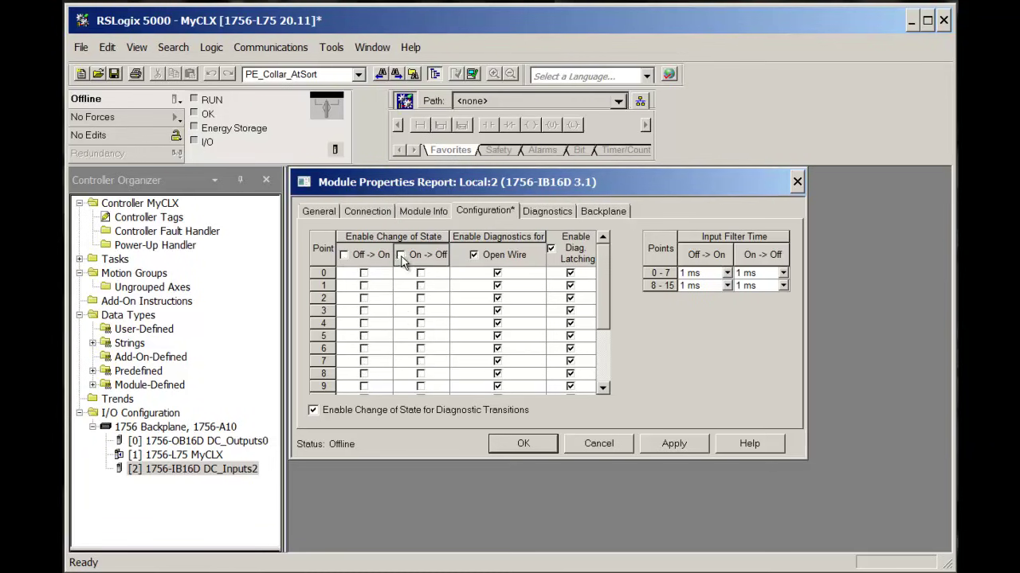
{"action": "left_click", "coordinate": [364, 349]}
{"action": "left_click", "coordinate": [421, 349]}
Disable Open Wire diagnostics and diagnostic latching for input points 0 through 3.
{"action": "left_click", "coordinate": [497, 274]}
{"action": "left_click", "coordinate": [497, 285]}
{"action": "left_click", "coordinate": [497, 298]}
{"action": "left_click", "coordinate": [497, 311]}
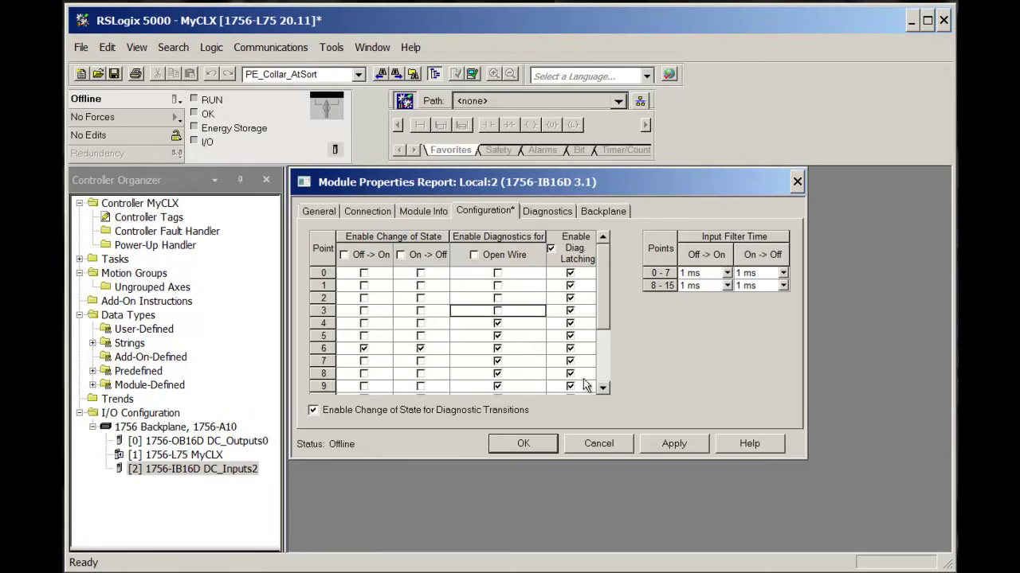
{"action": "left_click", "coordinate": [571, 273]}
{"action": "left_click", "coordinate": [570, 285]}
{"action": "left_click", "coordinate": [570, 298]}
{"action": "left_click", "coordinate": [571, 311]}
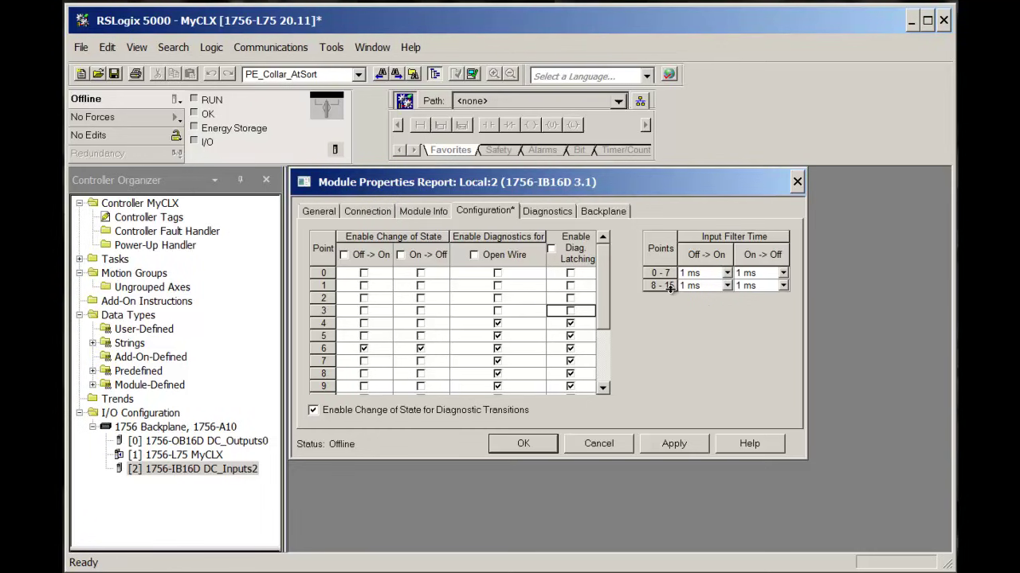
Choose a 1 ms Off -> On input filter time for points 0-7, and apply the DC_Inputs2 module configuration.
{"action": "left_click", "coordinate": [725, 276]}
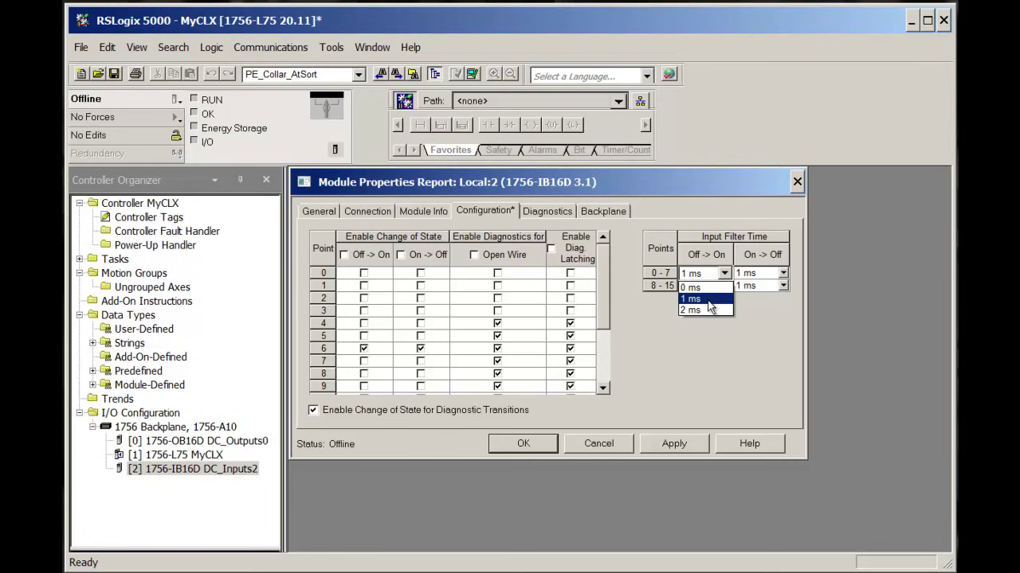
{"action": "left_click", "coordinate": [709, 301]}
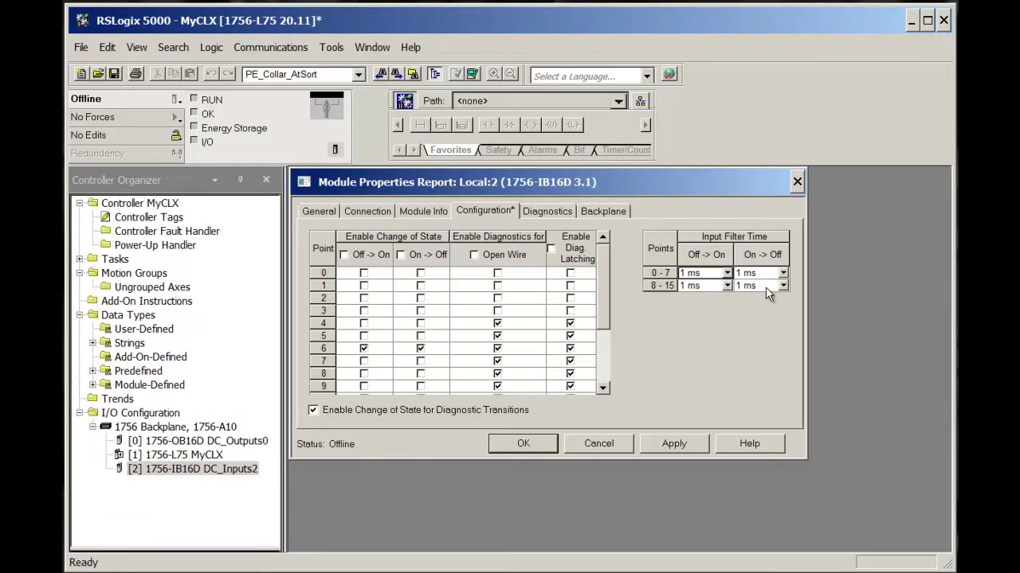
{"action": "left_click", "coordinate": [555, 214]}
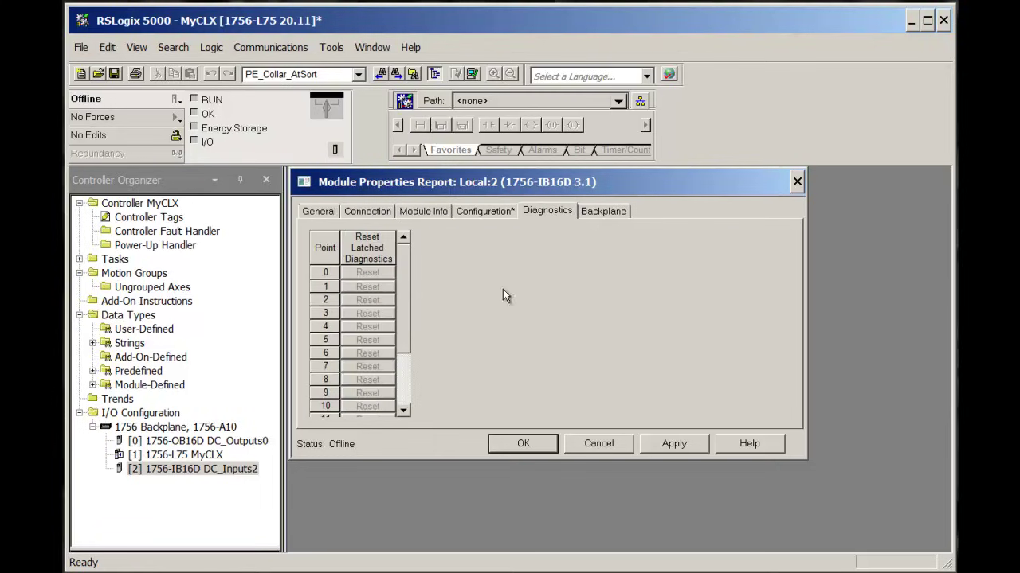
{"action": "left_click", "coordinate": [486, 214]}
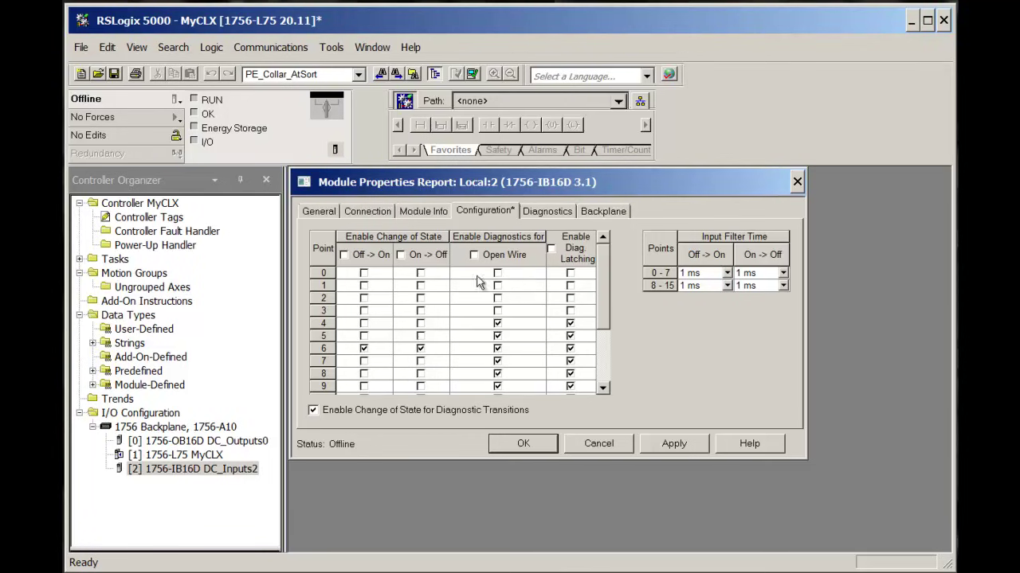
{"action": "left_click", "coordinate": [615, 213]}
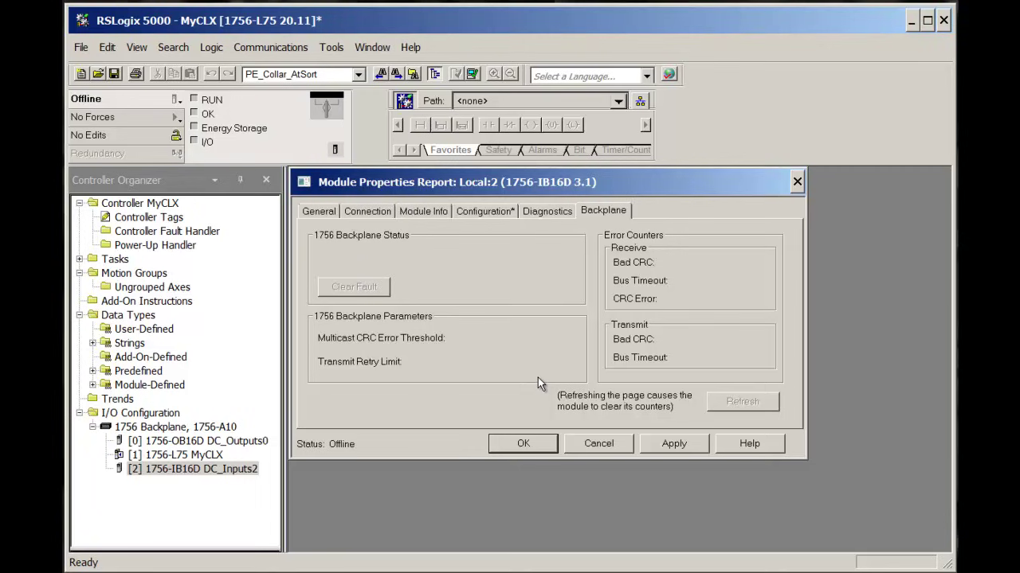
{"action": "left_click", "coordinate": [679, 446]}
{"action": "left_click", "coordinate": [524, 444]}
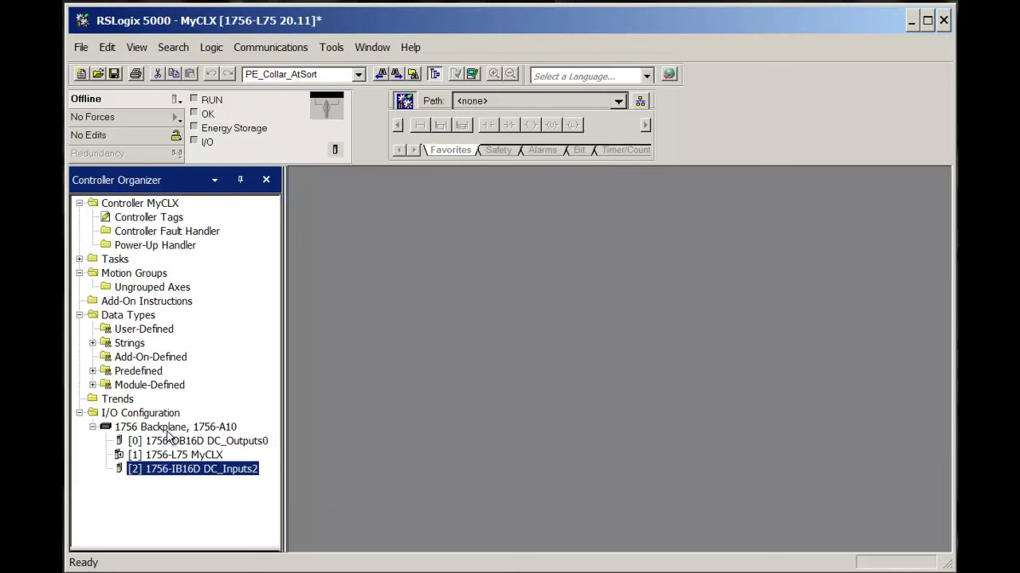
Examine the members of the Module-Defined digital input data types AB:1756_DI_DC_Diag:C:0 and AB:1756_DI_DC_Diag:I:0.
{"action": "left_click", "coordinate": [92, 385]}
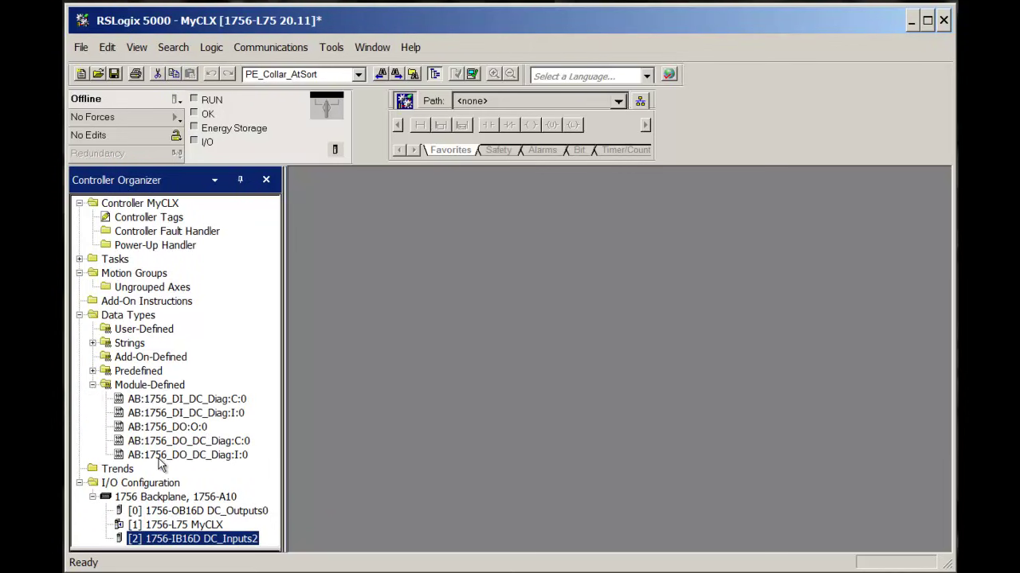
{"action": "double_click", "coordinate": [217, 400]}
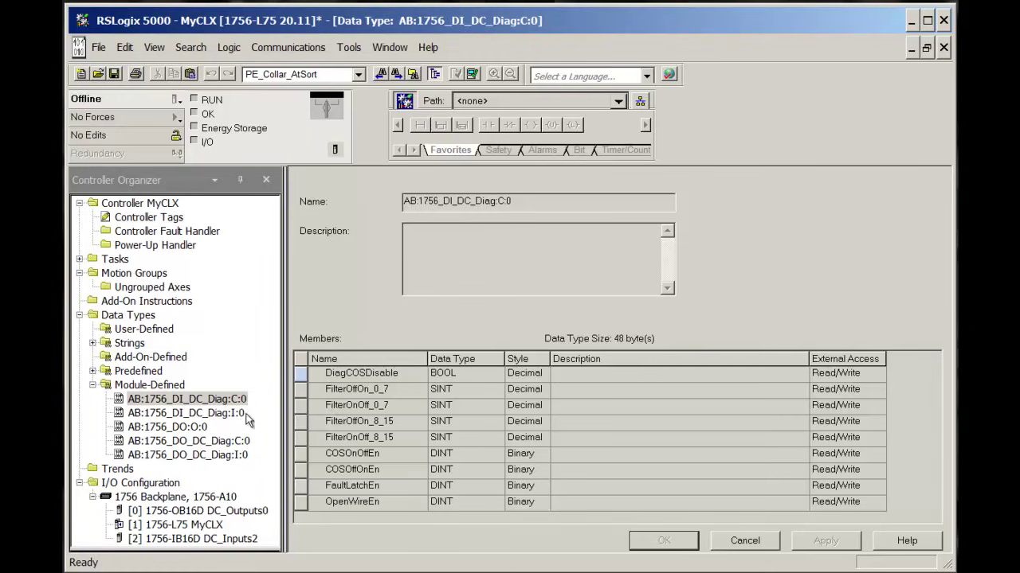
{"action": "left_click", "coordinate": [943, 47]}
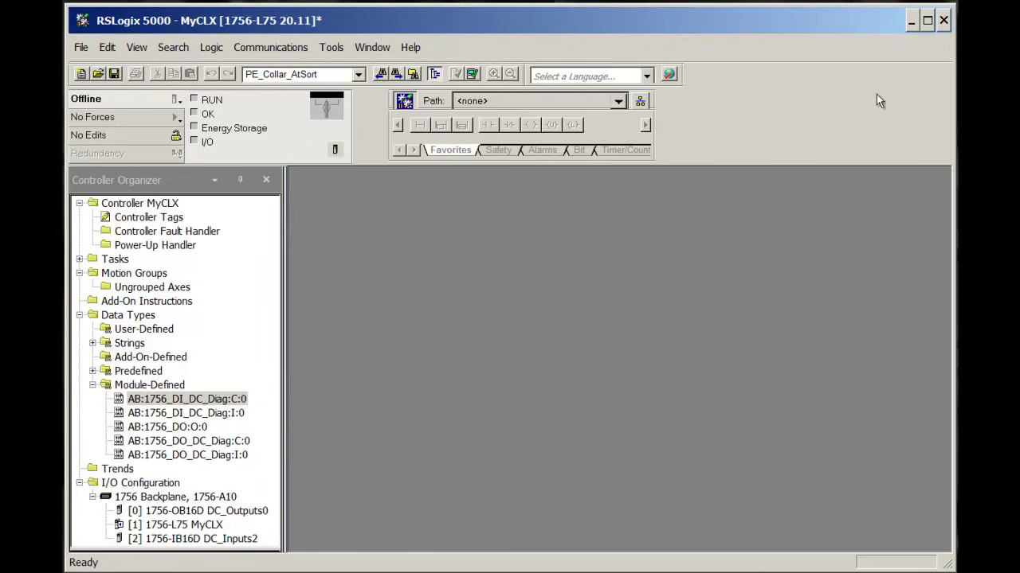
{"action": "double_click", "coordinate": [220, 412]}
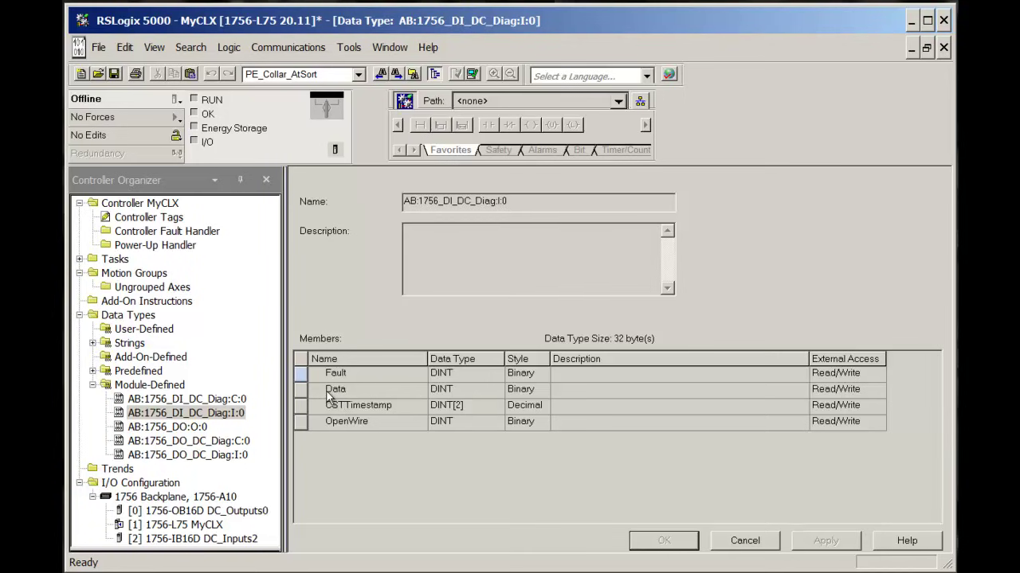
{"action": "left_click", "coordinate": [301, 390]}
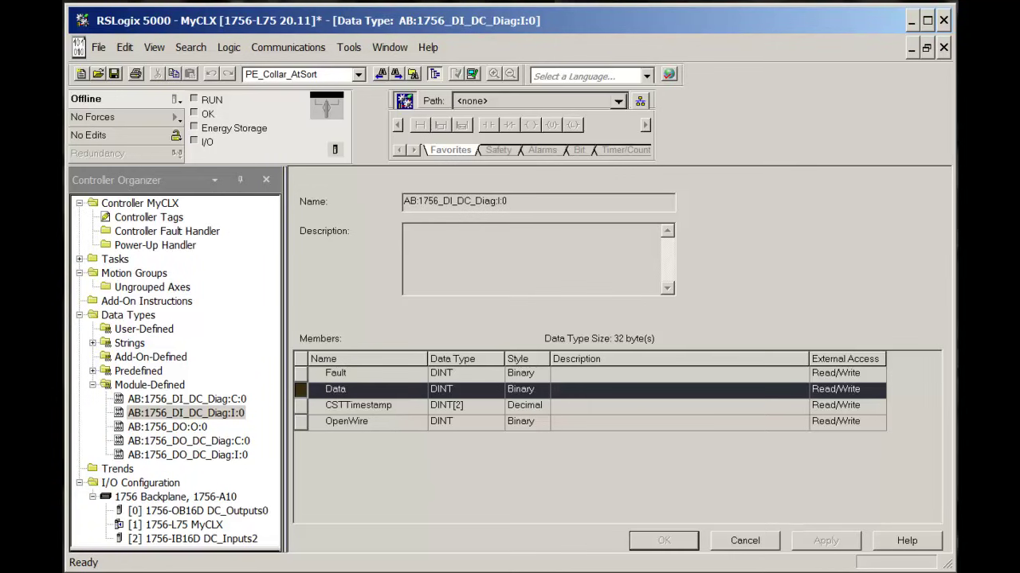
{"action": "left_click", "coordinate": [943, 48]}
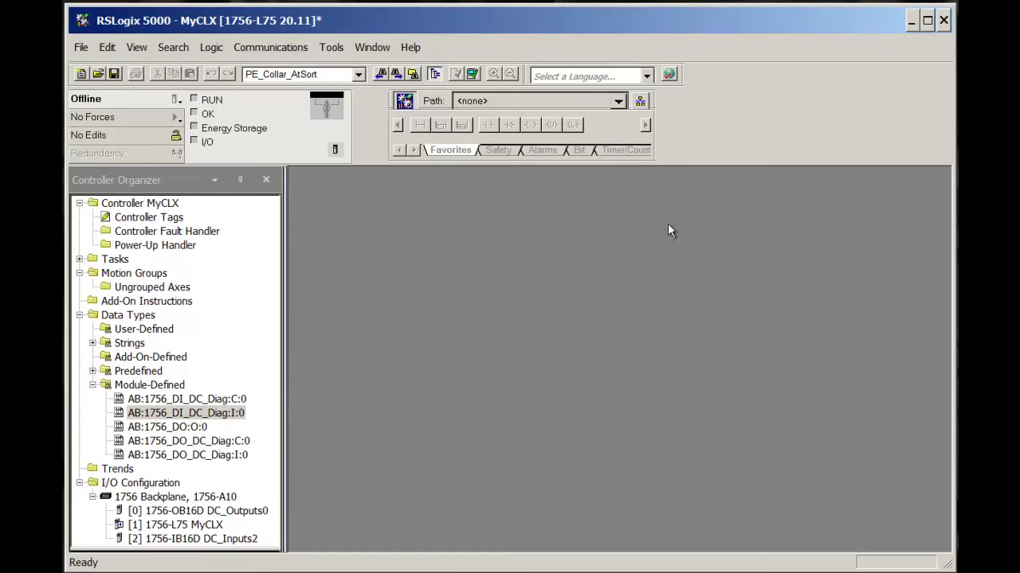
Examine the members of the digital output data types AB:1756_DO:O:0, AB:1756_DO_DC_Diag:C:0 and AB:1756_DO_DC_Diag:I:0.
{"action": "double_click", "coordinate": [181, 429]}
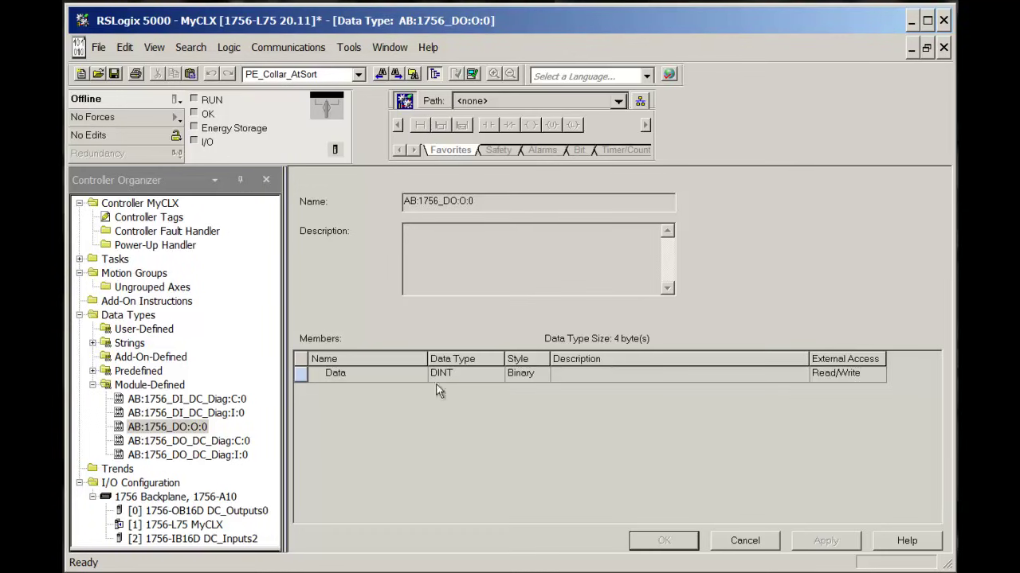
{"action": "left_click", "coordinate": [943, 49]}
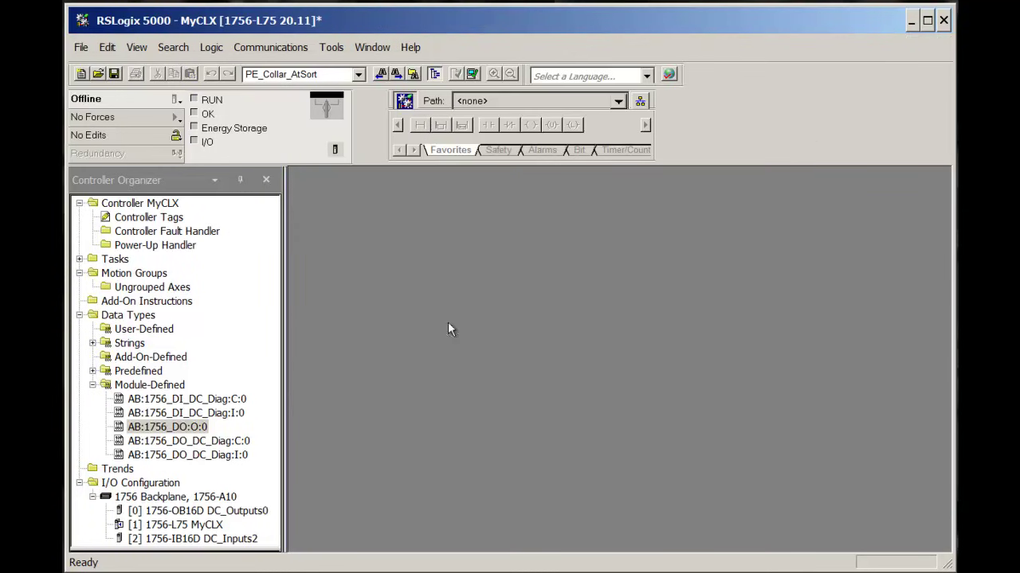
{"action": "double_click", "coordinate": [214, 443]}
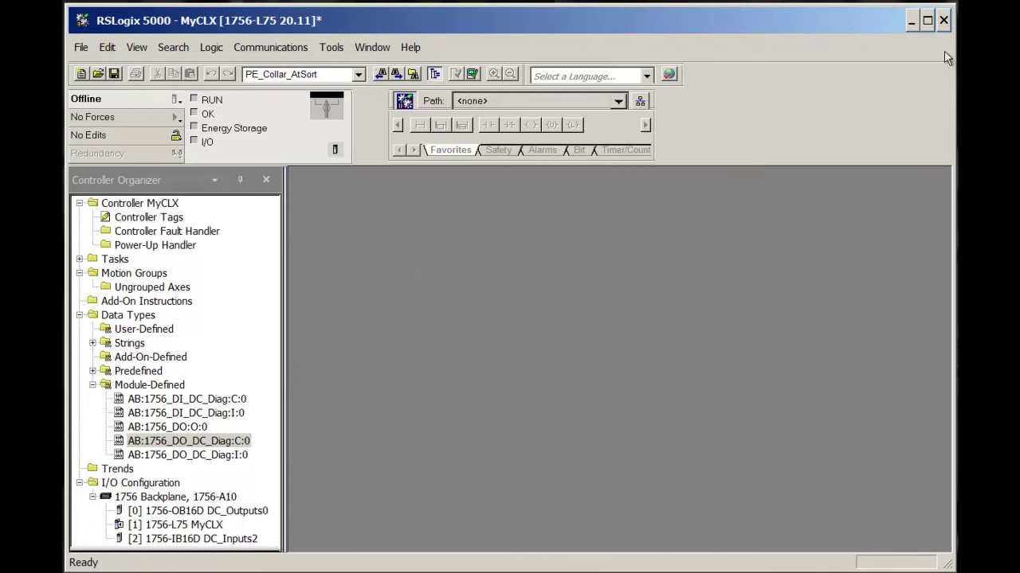
{"action": "left_click", "coordinate": [944, 48]}
{"action": "double_click", "coordinate": [222, 458]}
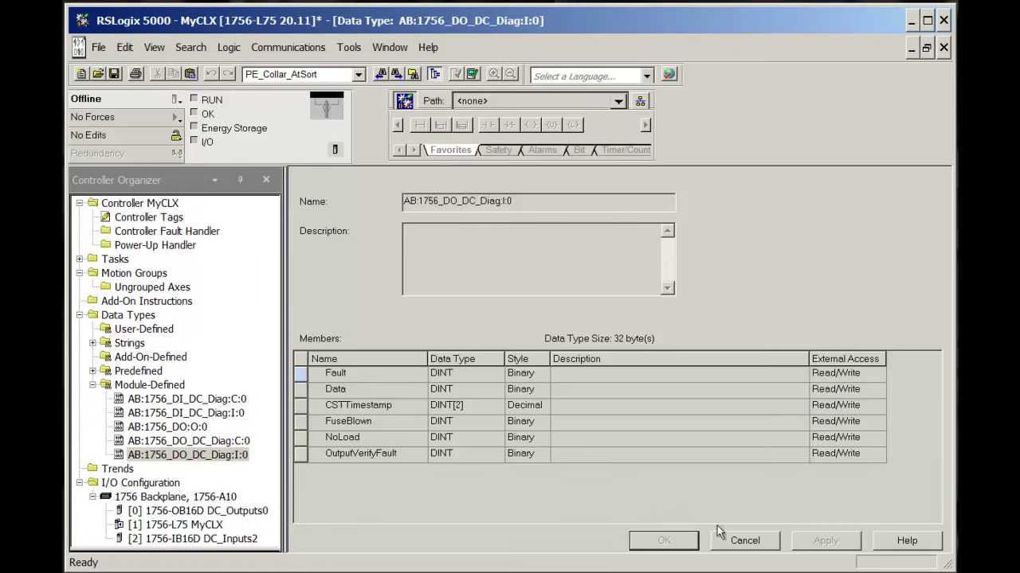
{"action": "left_click", "coordinate": [743, 541]}
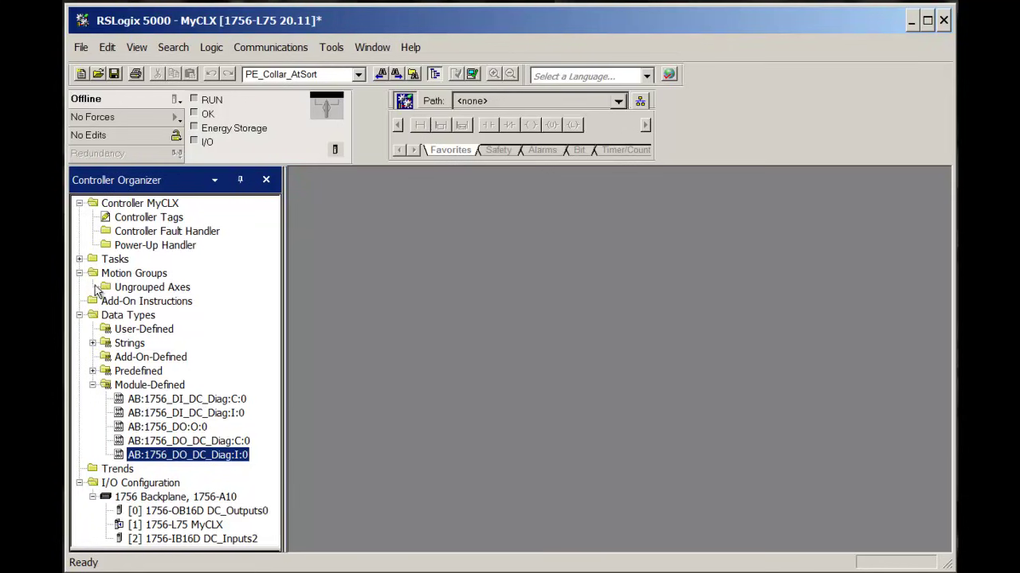
Look over the Tasks and Predefined data types in the controller organization, leaving Tasks, Predefined and Module-Defined collapsed.
{"action": "left_click", "coordinate": [81, 259]}
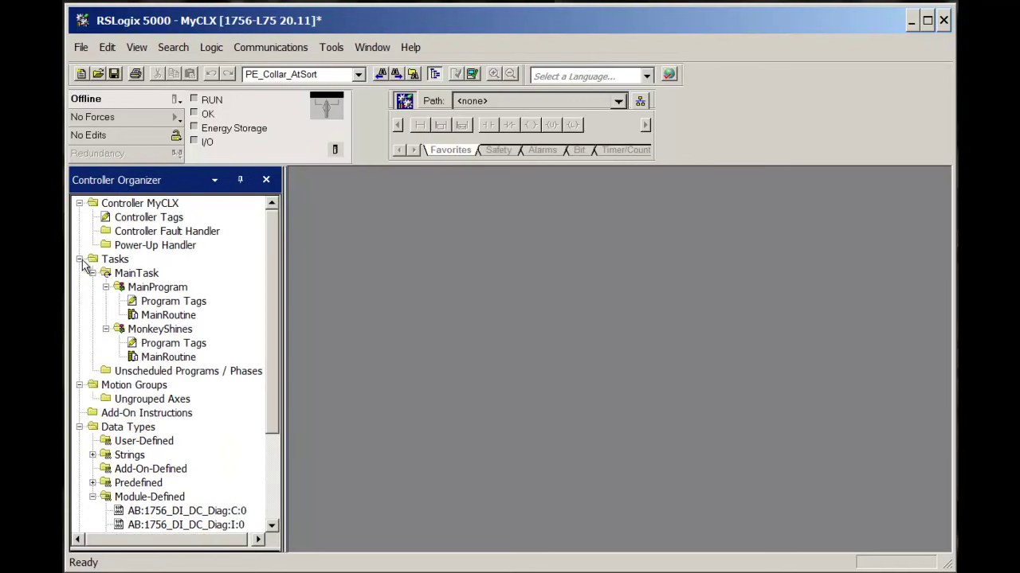
{"action": "left_click", "coordinate": [79, 260]}
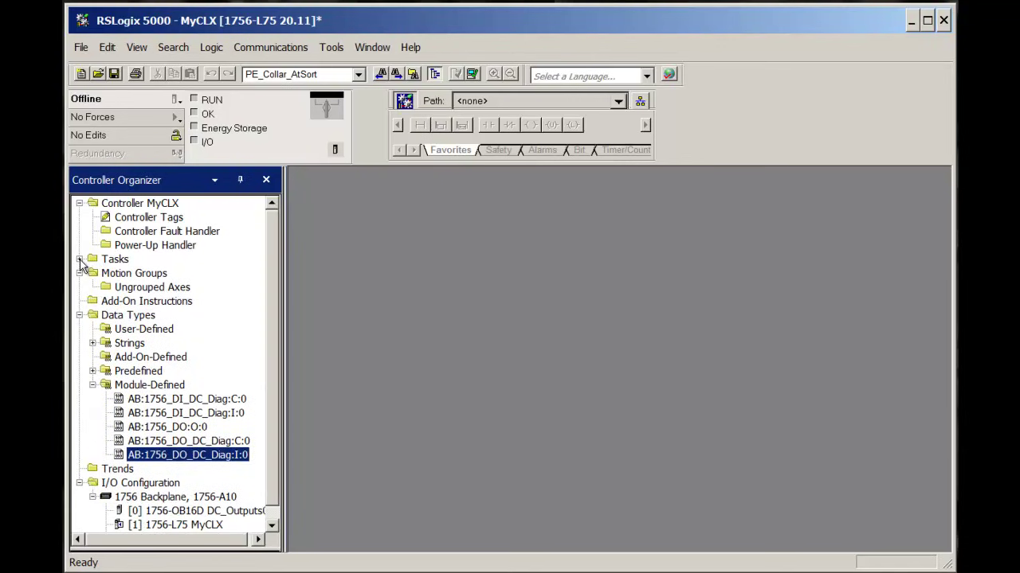
{"action": "left_click", "coordinate": [93, 385]}
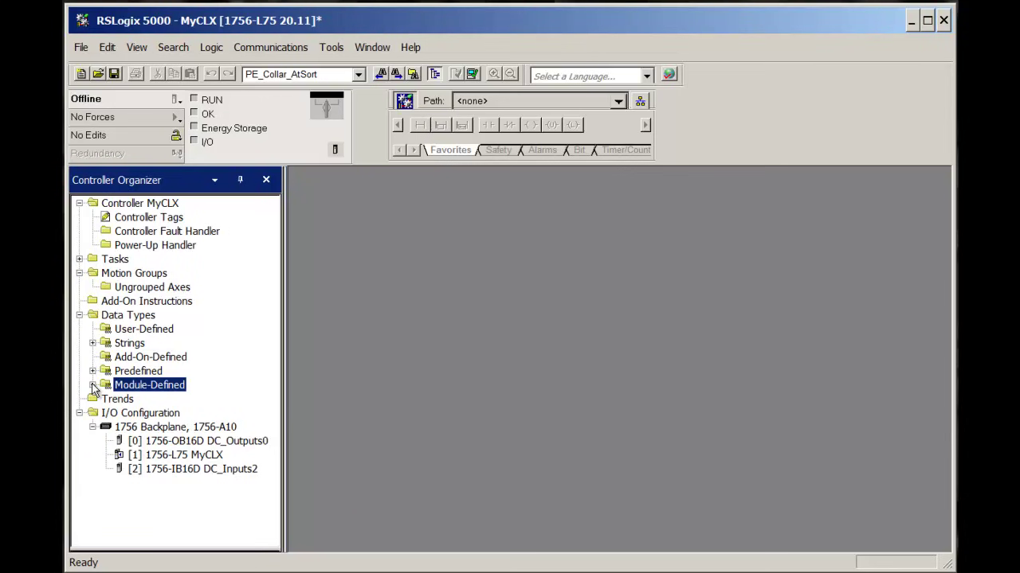
{"action": "left_click", "coordinate": [93, 372]}
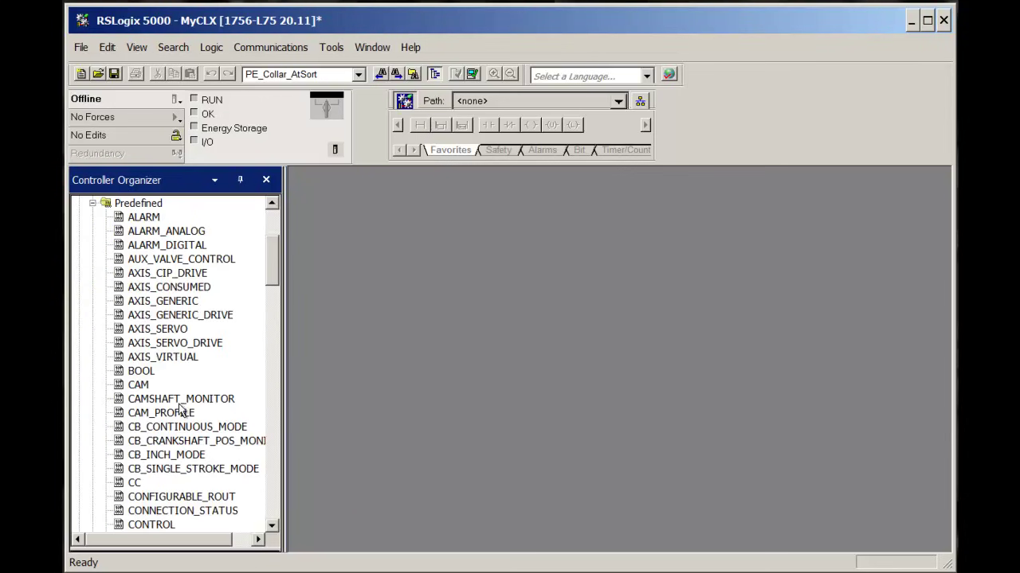
{"action": "left_click", "coordinate": [93, 204]}
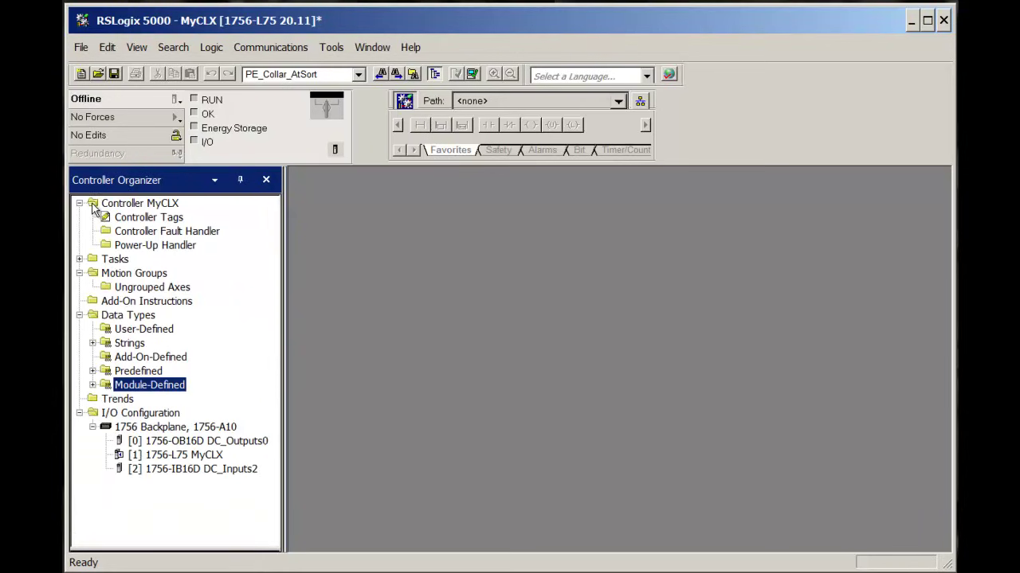
Create a new User-Defined data type named Vehicle, leaving its description empty.
{"action": "right_click", "coordinate": [147, 331]}
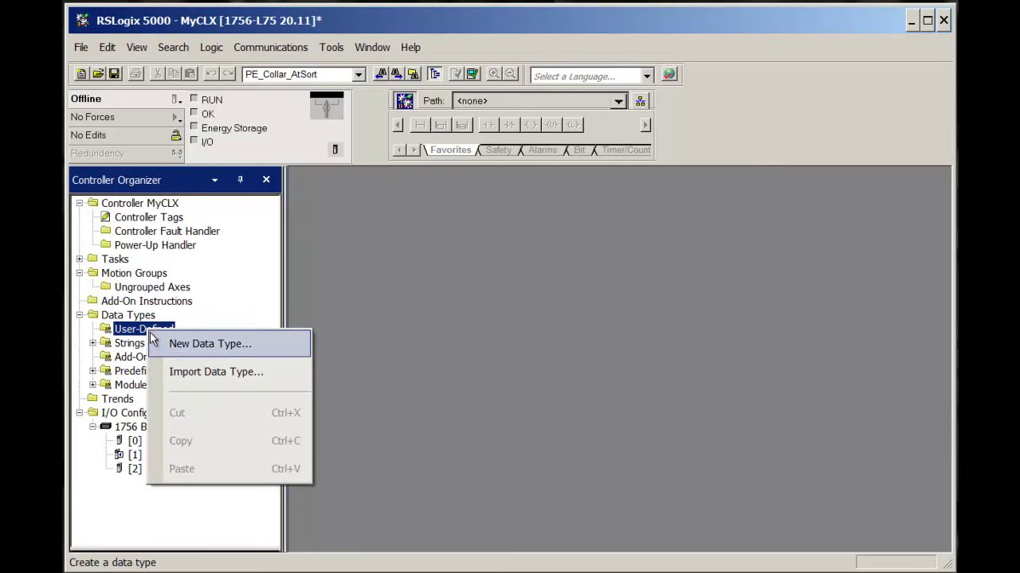
{"action": "left_click", "coordinate": [184, 347]}
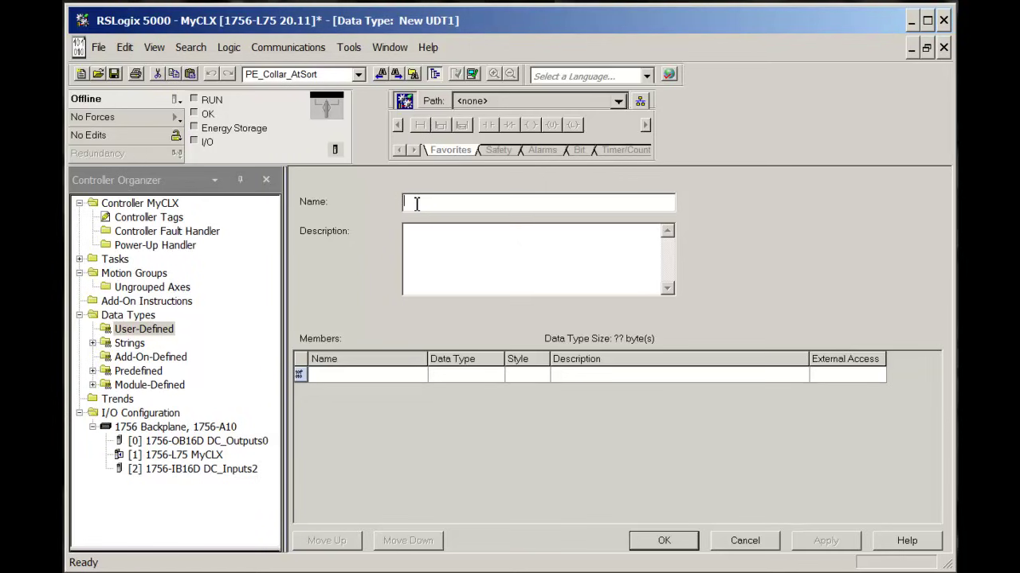
{"action": "type", "text": "M"}
{"action": "type", "text": "ehicle"}
{"action": "left_click", "coordinate": [458, 250]}
Add a member named Type with data type SINT to the Vehicle data type.
{"action": "left_click", "coordinate": [320, 376]}
{"action": "type", "text": "Type"}
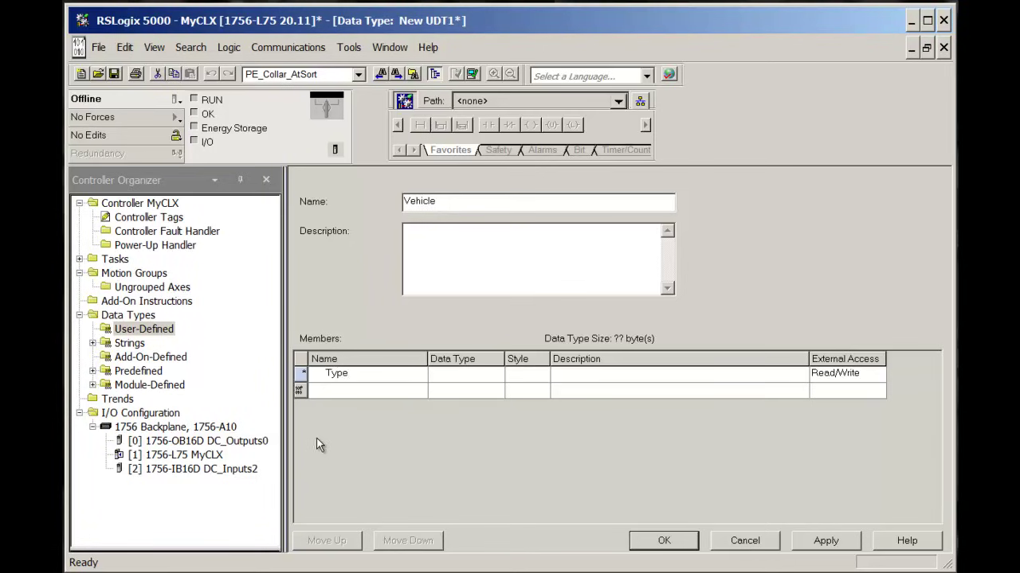
{"action": "left_click", "coordinate": [491, 373]}
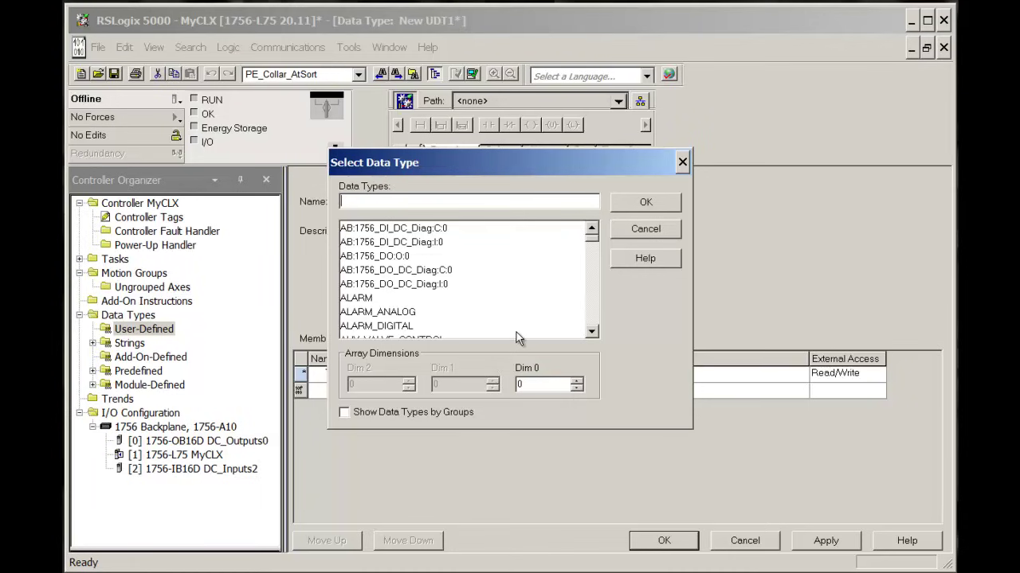
{"action": "type", "text": "IN"}
{"action": "key", "text": "BackSpace"}
{"action": "key", "text": "BackSpace"}
{"action": "key", "text": "BackSpace"}
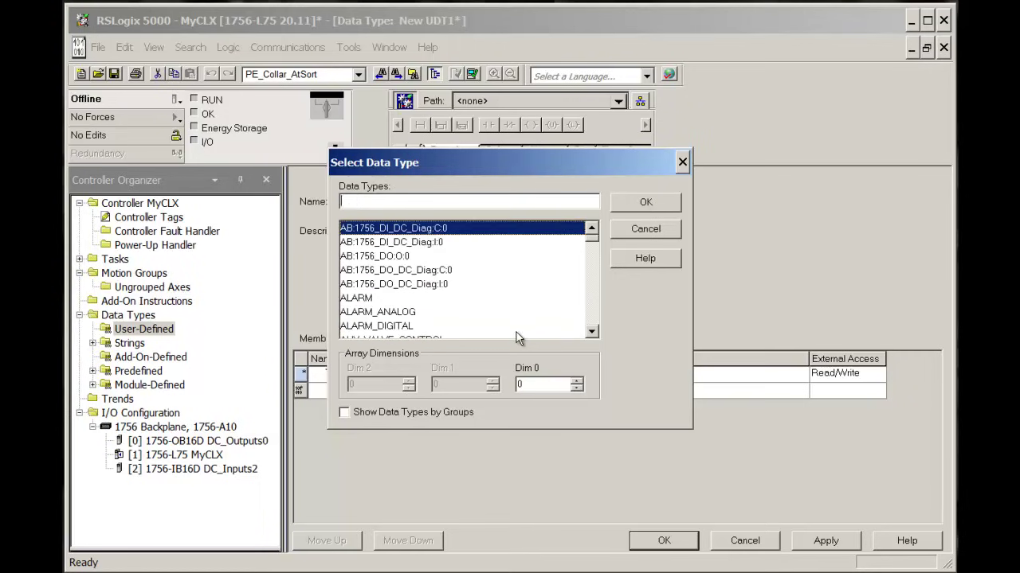
{"action": "type", "text": "SIN"}
{"action": "left_click", "coordinate": [522, 332]}
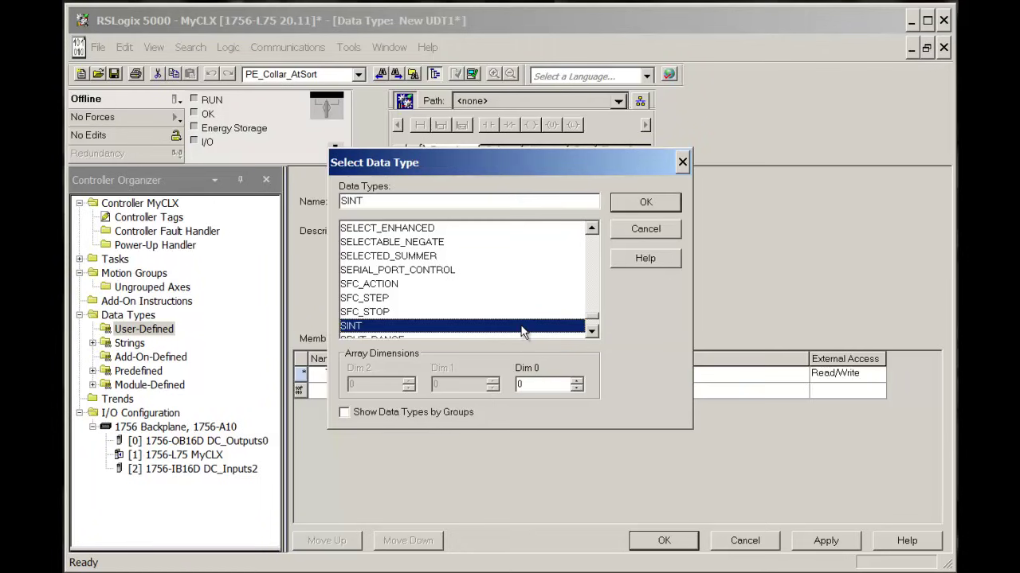
{"action": "left_click", "coordinate": [633, 204]}
Add members named Length, Width, Height and Color below the Type member.
{"action": "left_click", "coordinate": [357, 391]}
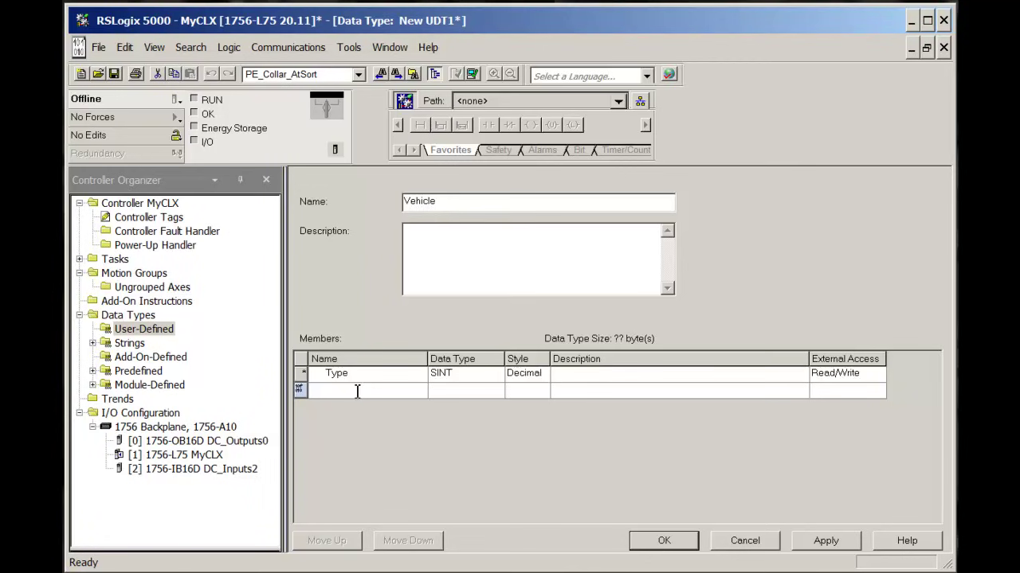
{"action": "type", "text": "Le"}
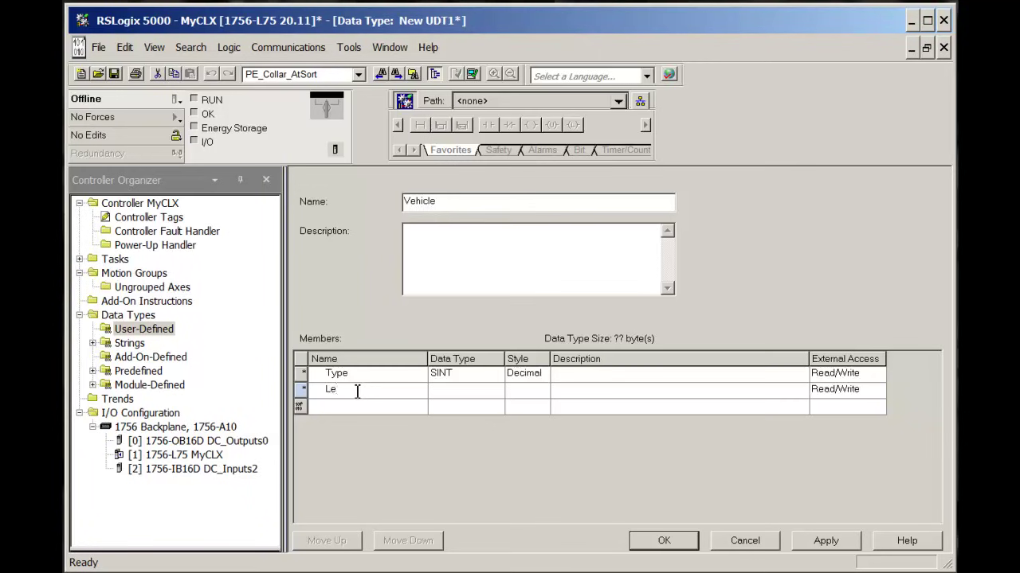
{"action": "type", "text": "ngth"}
{"action": "left_click", "coordinate": [411, 406]}
{"action": "type", "text": "Width"}
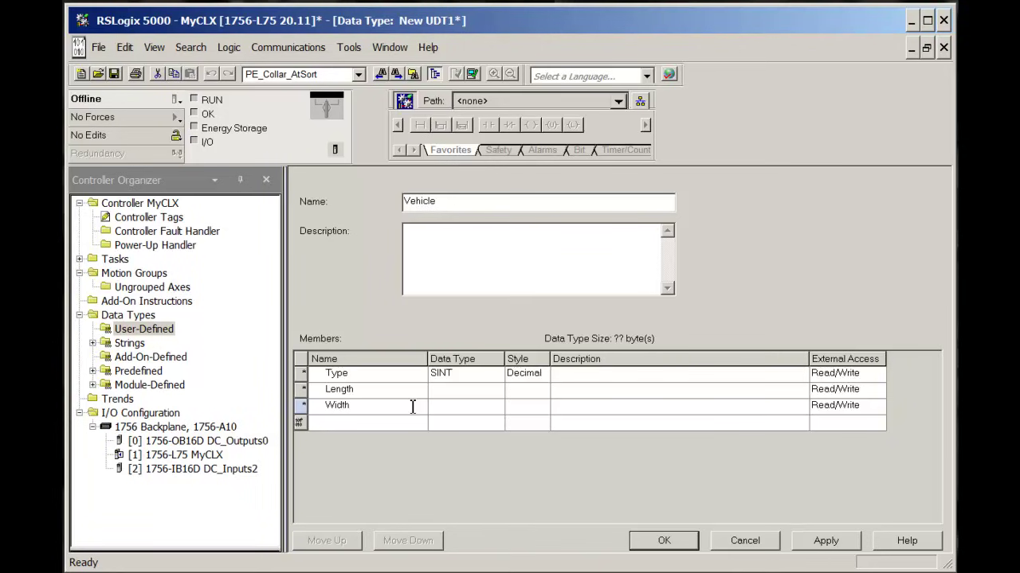
{"action": "left_click", "coordinate": [404, 424]}
{"action": "type", "text": "Height"}
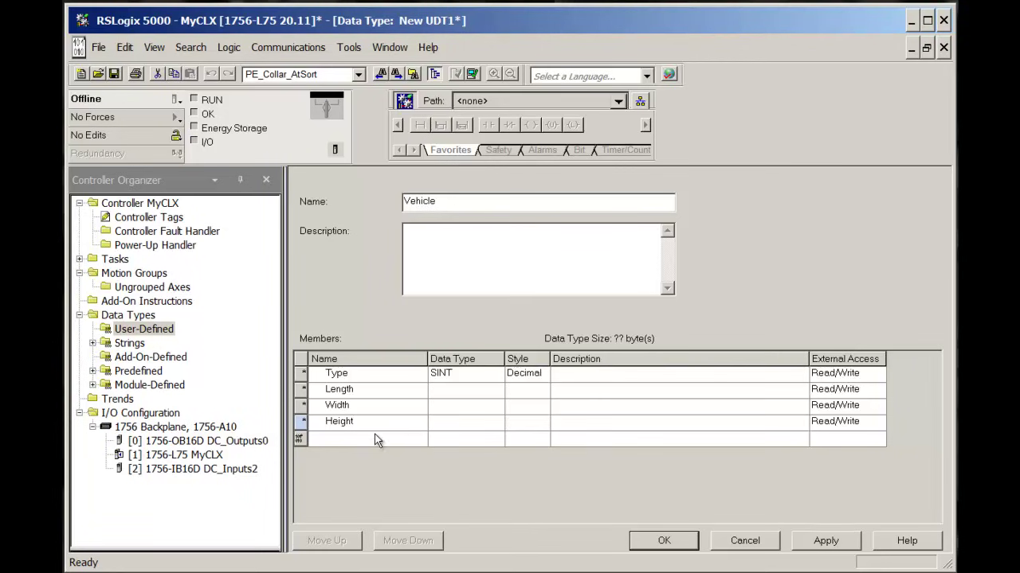
{"action": "left_click", "coordinate": [365, 442]}
{"action": "type", "text": "Color"}
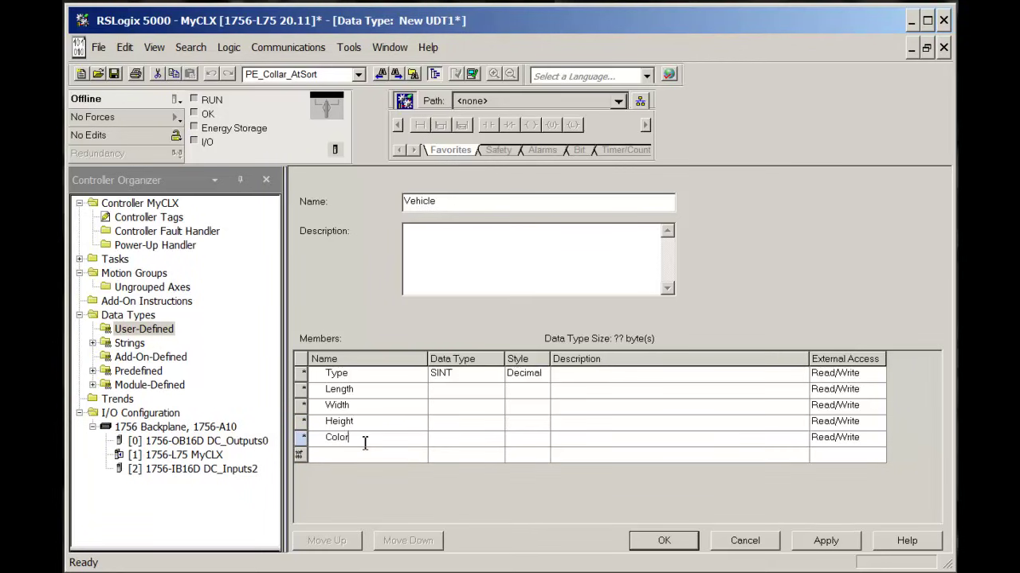
Add members named Weight, Passengers and Storage below the Color member.
{"action": "left_click", "coordinate": [355, 453]}
{"action": "type", "text": "Wi"}
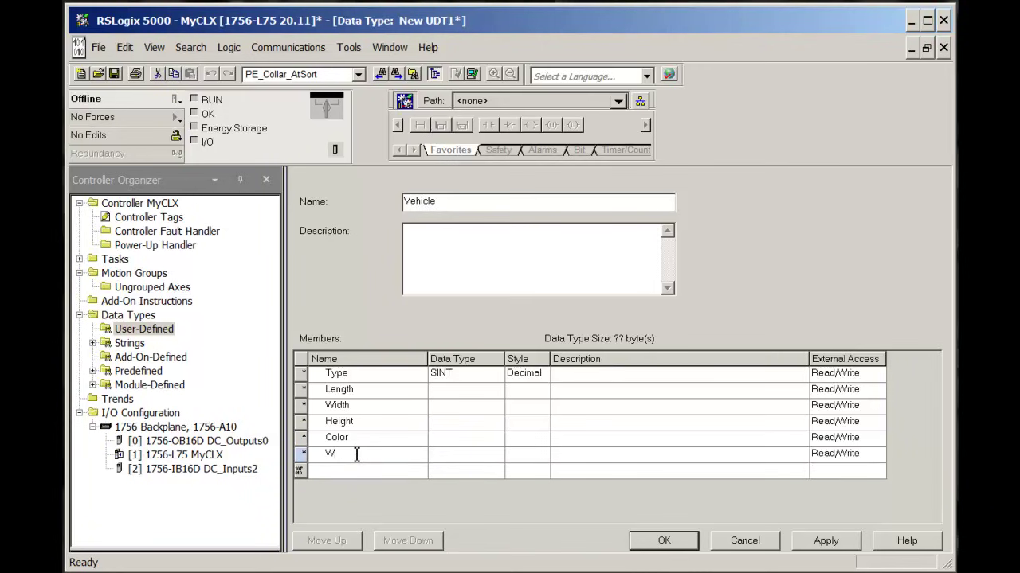
{"action": "type", "text": "e"}
{"action": "key", "text": "BackSpace"}
{"action": "key", "text": "BackSpace"}
{"action": "type", "text": "eight"}
{"action": "left_click", "coordinate": [372, 471]}
{"action": "type", "text": "P"}
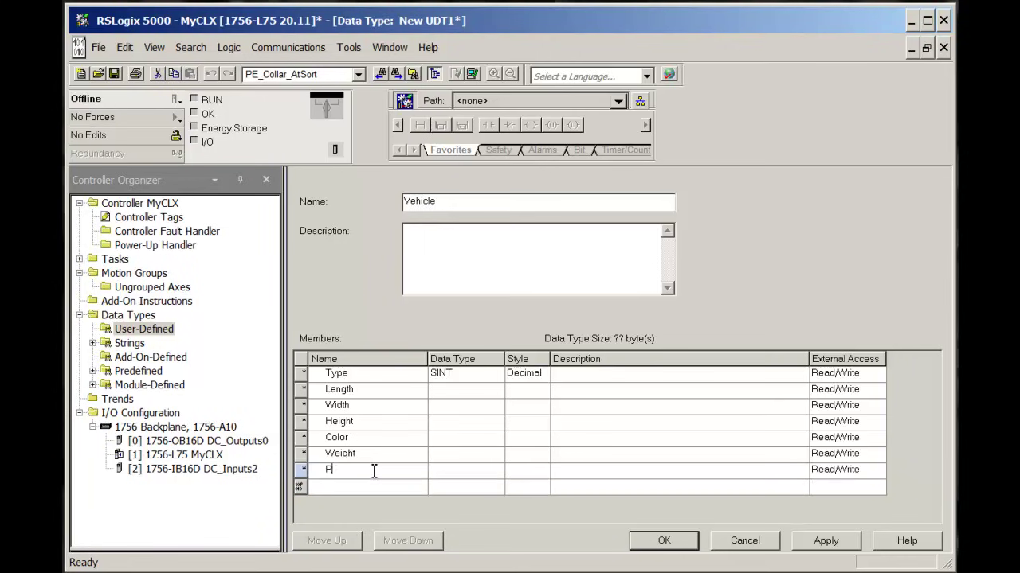
{"action": "type", "text": "assengers"}
{"action": "left_click", "coordinate": [387, 487]}
{"action": "type", "text": "Storage"}
Set the Length member's data type to REAL.
{"action": "left_click", "coordinate": [498, 391]}
{"action": "left_click", "coordinate": [498, 391]}
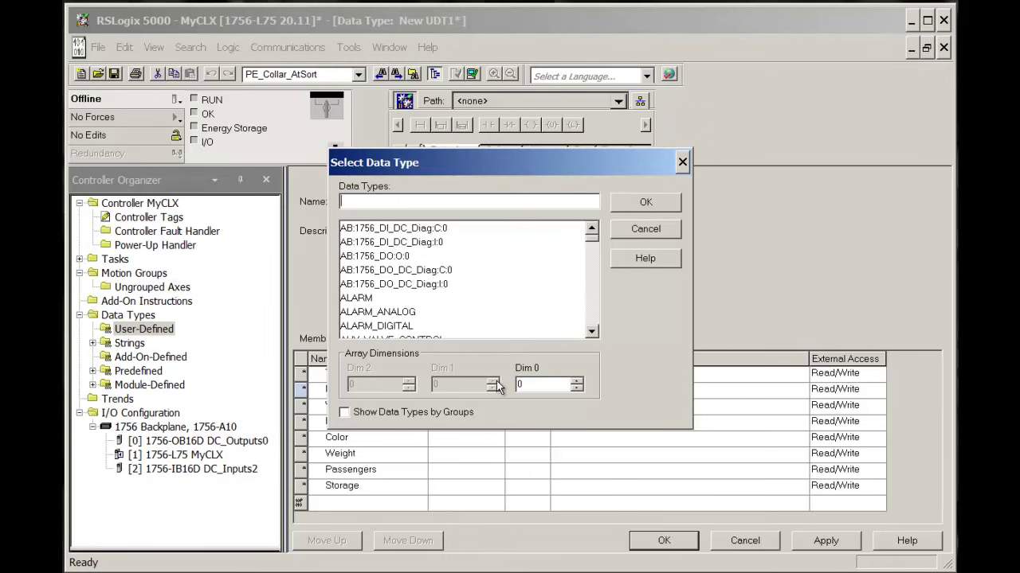
{"action": "type", "text": "REAL"}
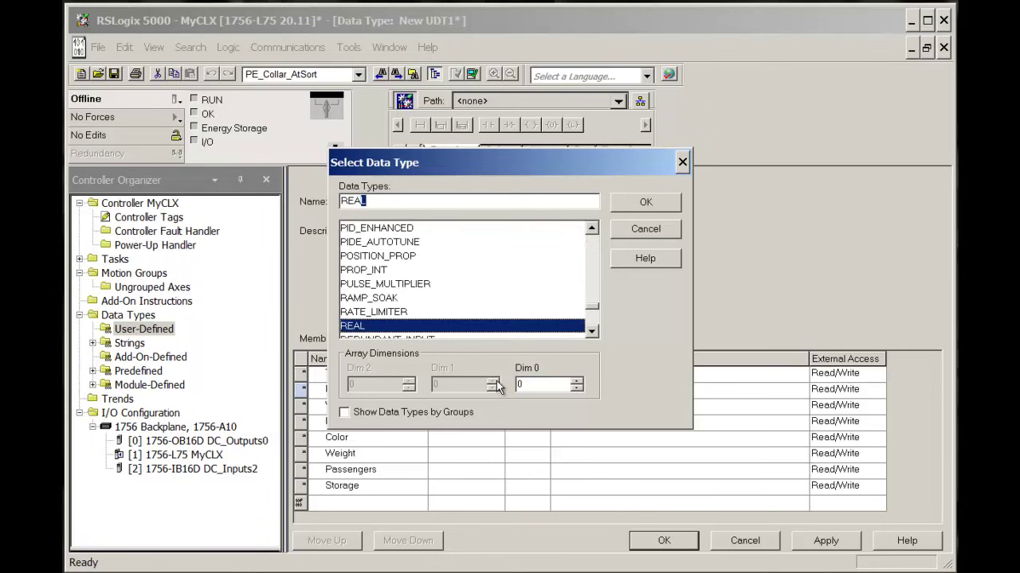
{"action": "left_click", "coordinate": [638, 205]}
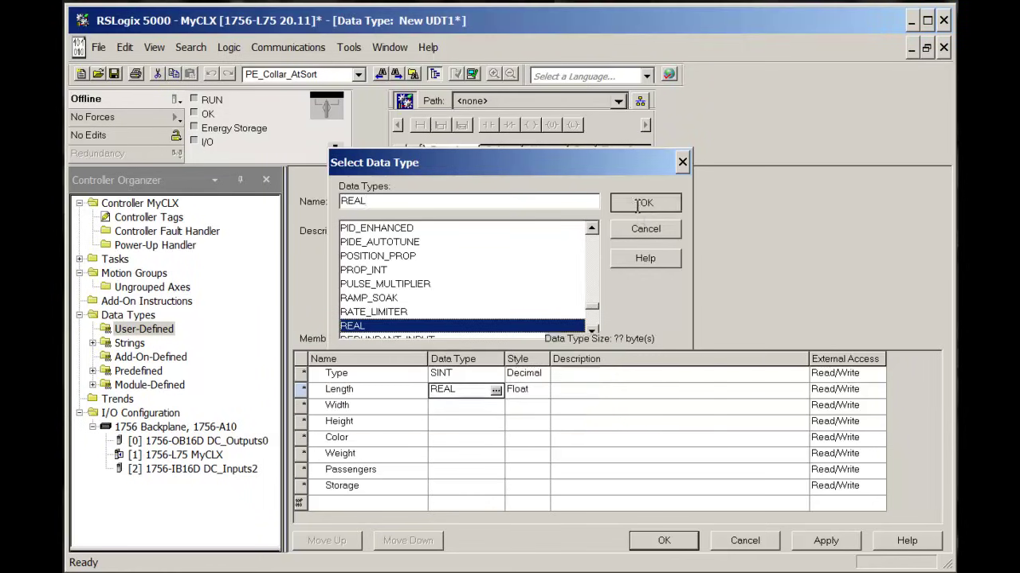
Set the Width member's data type to REAL.
{"action": "double_click", "coordinate": [496, 405]}
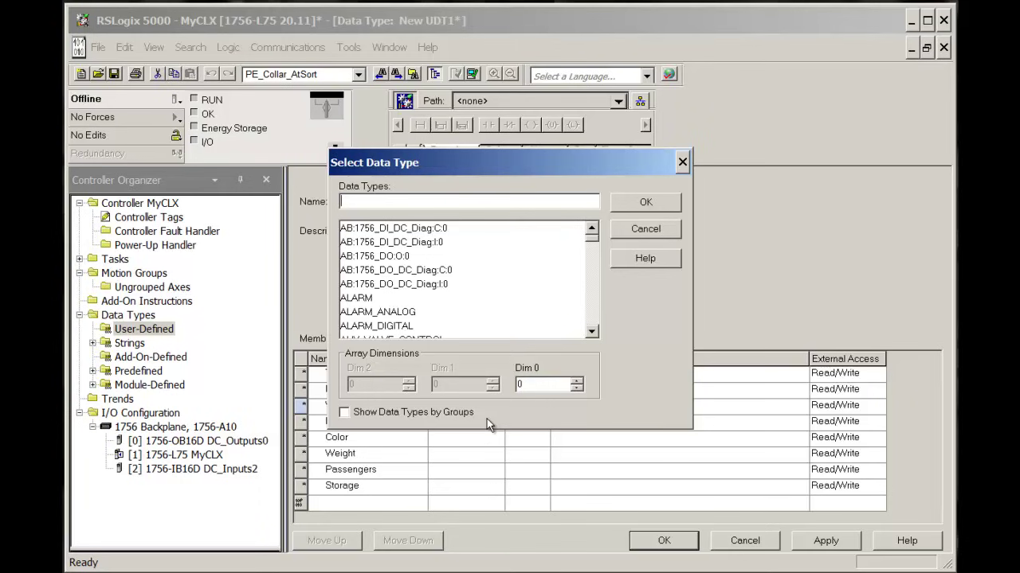
{"action": "left_click", "coordinate": [632, 204]}
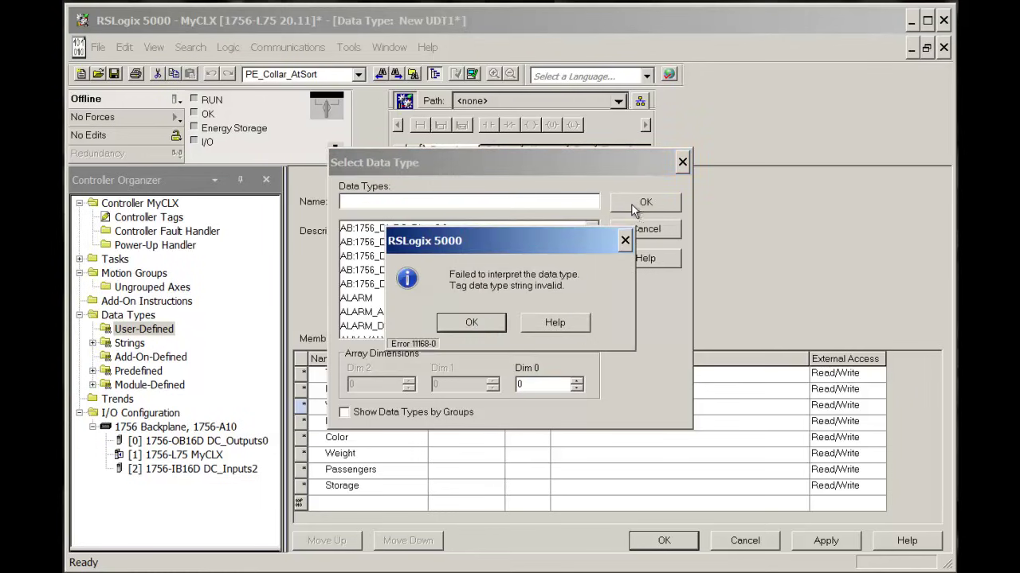
{"action": "left_click", "coordinate": [486, 320]}
{"action": "left_click_drag", "start_coordinate": [509, 171], "coordinate": [741, 159]}
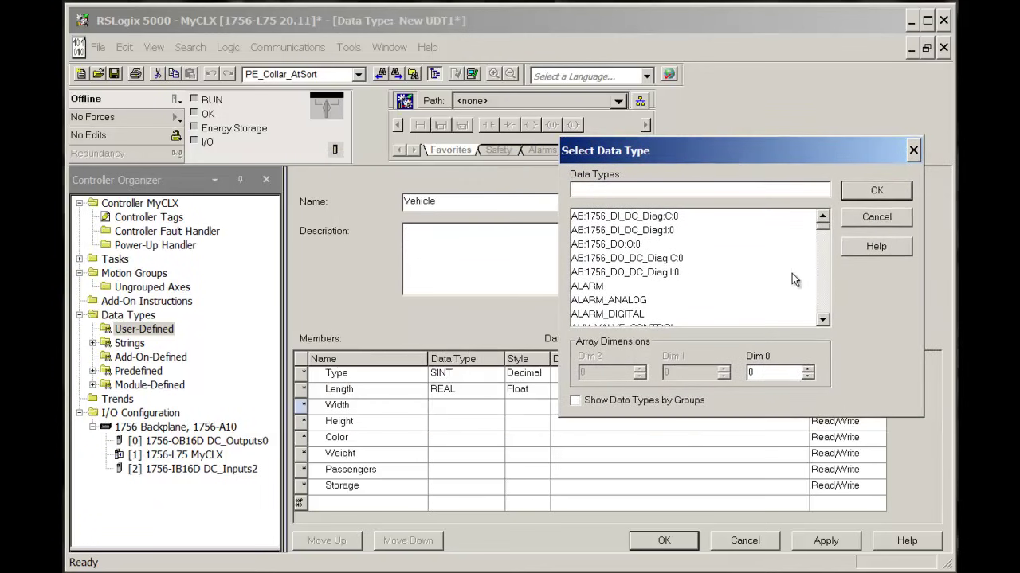
{"action": "type", "text": "REAL"}
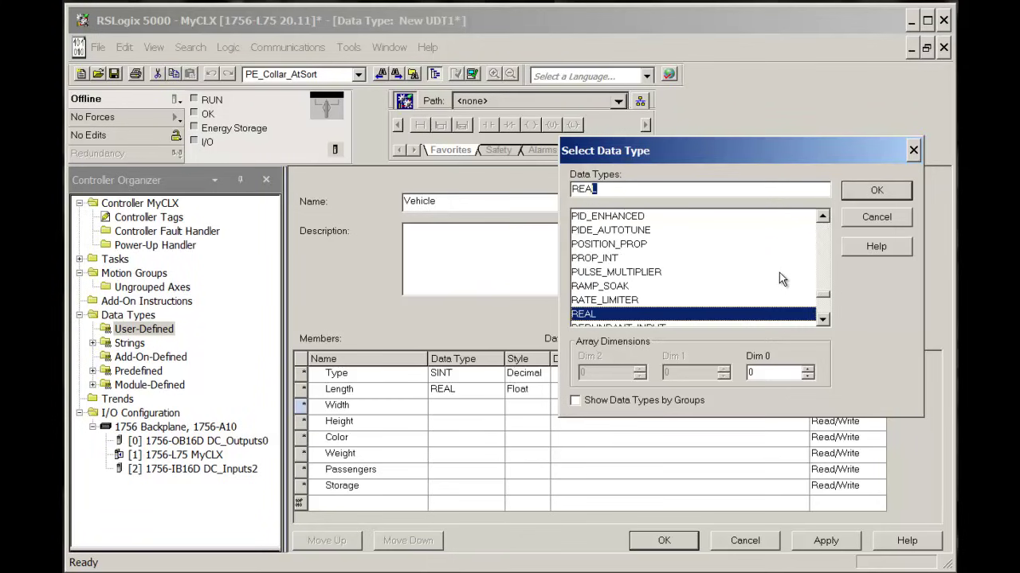
{"action": "left_click", "coordinate": [846, 196]}
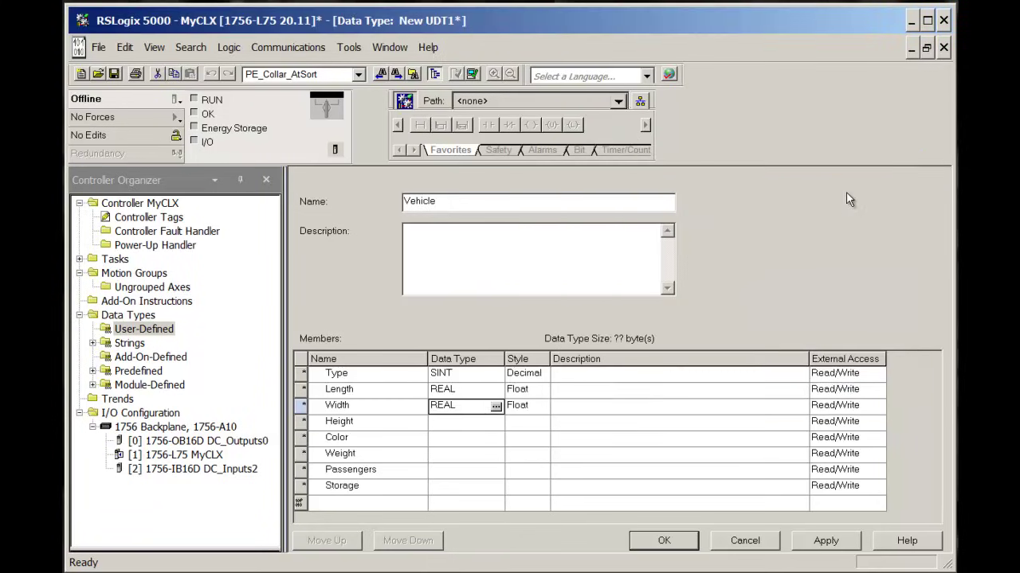
Set the Height member's data type to REAL and the Color member's to STRING.
{"action": "left_click", "coordinate": [473, 423]}
{"action": "type", "text": "REAL"}
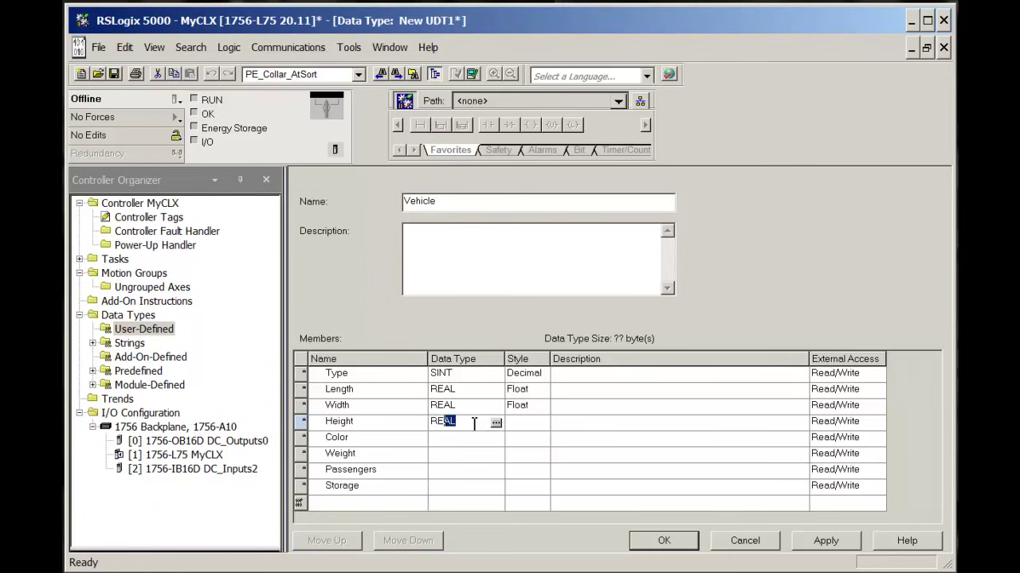
{"action": "left_click", "coordinate": [487, 443]}
{"action": "type", "text": "STRING"}
Set the data types of Weight to REAL, Passengers to SINT and Storage to BOOL, and apply the Vehicle data type.
{"action": "left_click", "coordinate": [479, 456]}
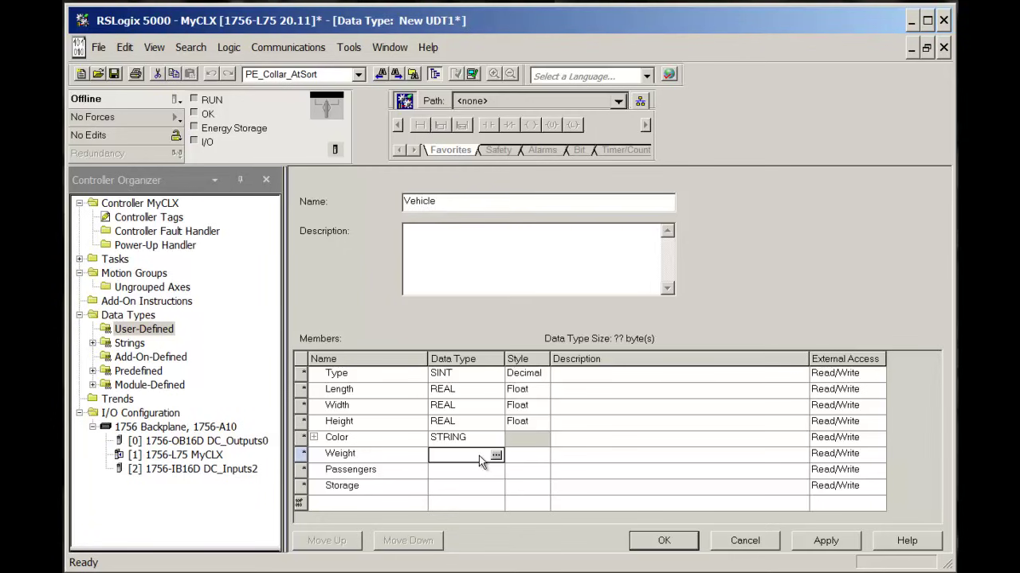
{"action": "type", "text": "REAL"}
{"action": "left_click", "coordinate": [469, 476]}
{"action": "type", "text": "SINT"}
{"action": "left_click", "coordinate": [464, 488]}
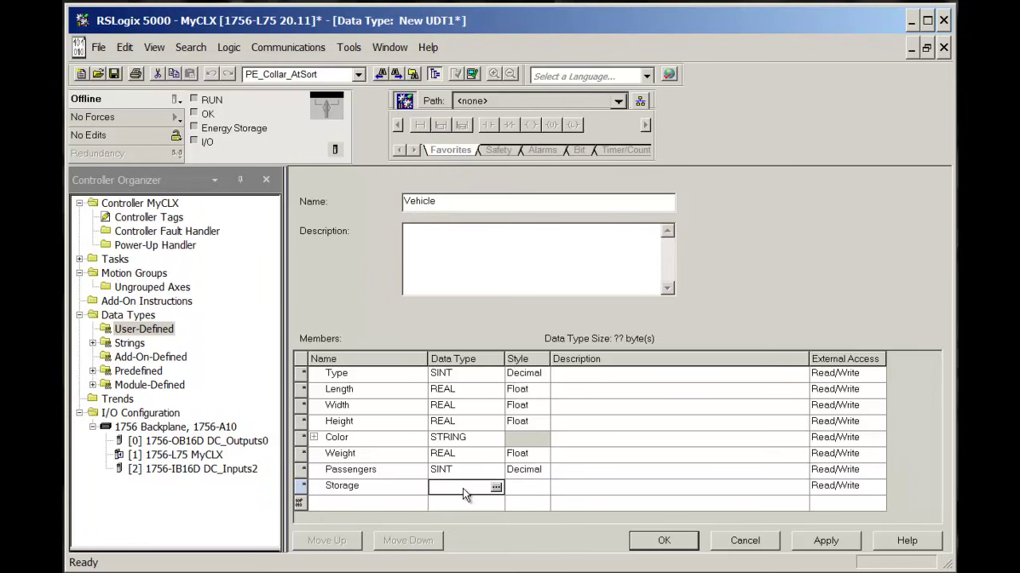
{"action": "type", "text": "BOOL"}
{"action": "left_click", "coordinate": [467, 504]}
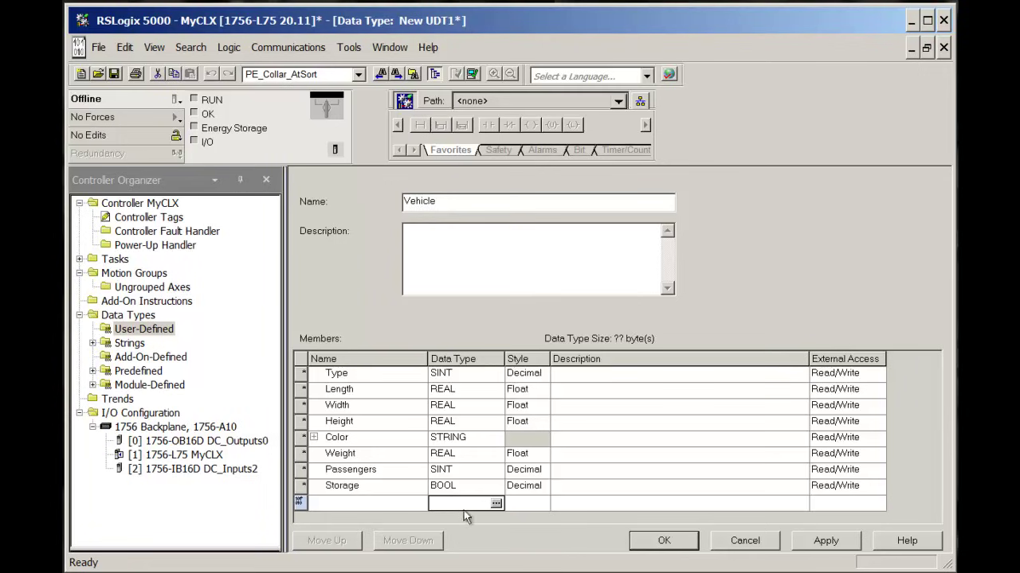
{"action": "left_click", "coordinate": [829, 541]}
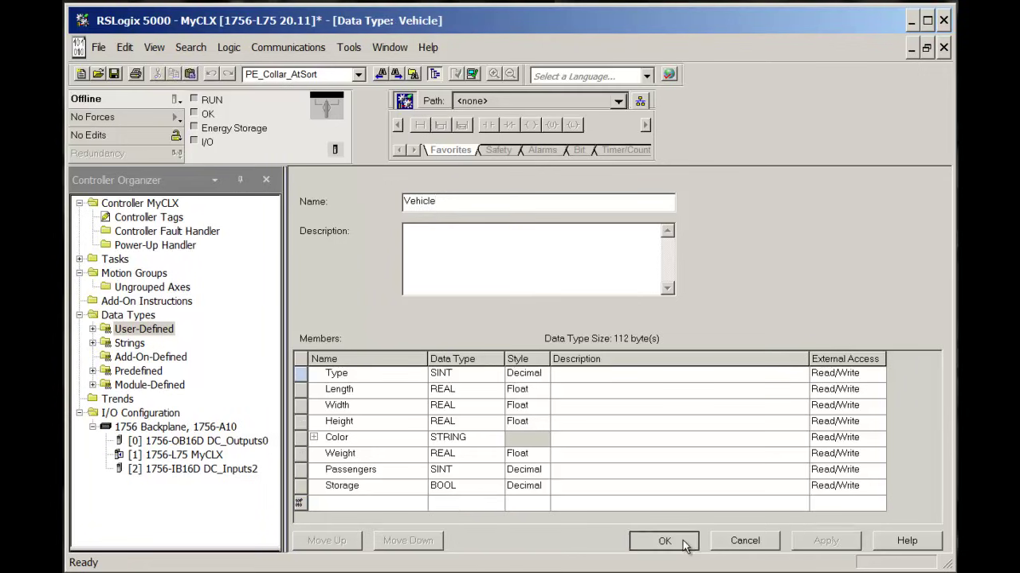
{"action": "left_click", "coordinate": [684, 545]}
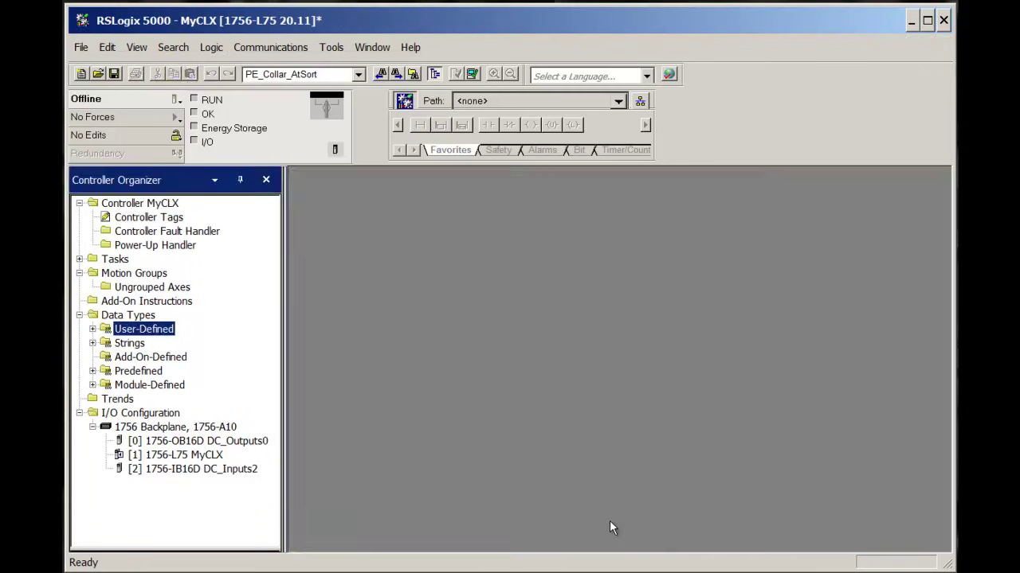
Reopen the User-Defined Vehicle data type to review its members, and close it.
{"action": "left_click", "coordinate": [93, 330]}
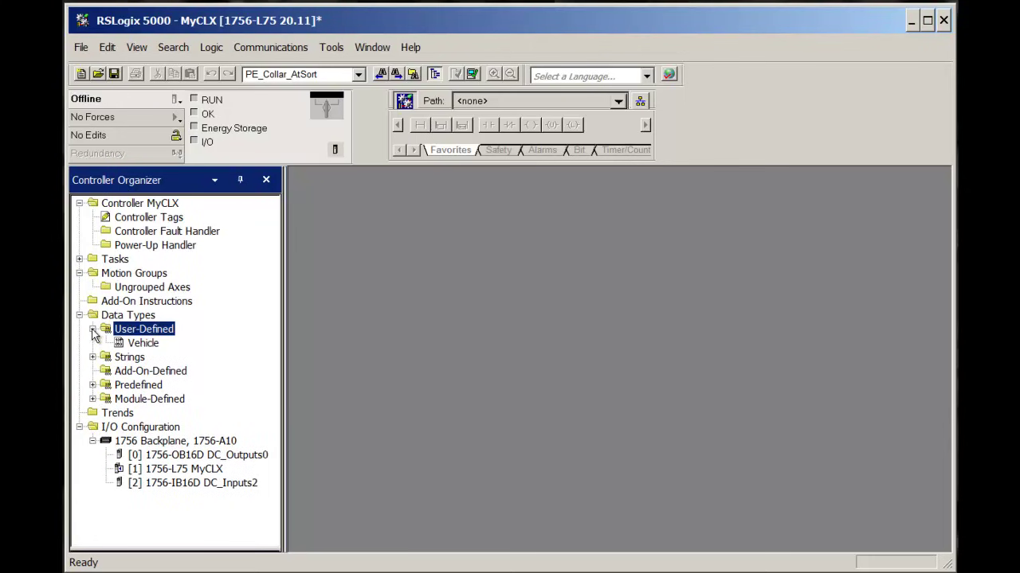
{"action": "double_click", "coordinate": [142, 344]}
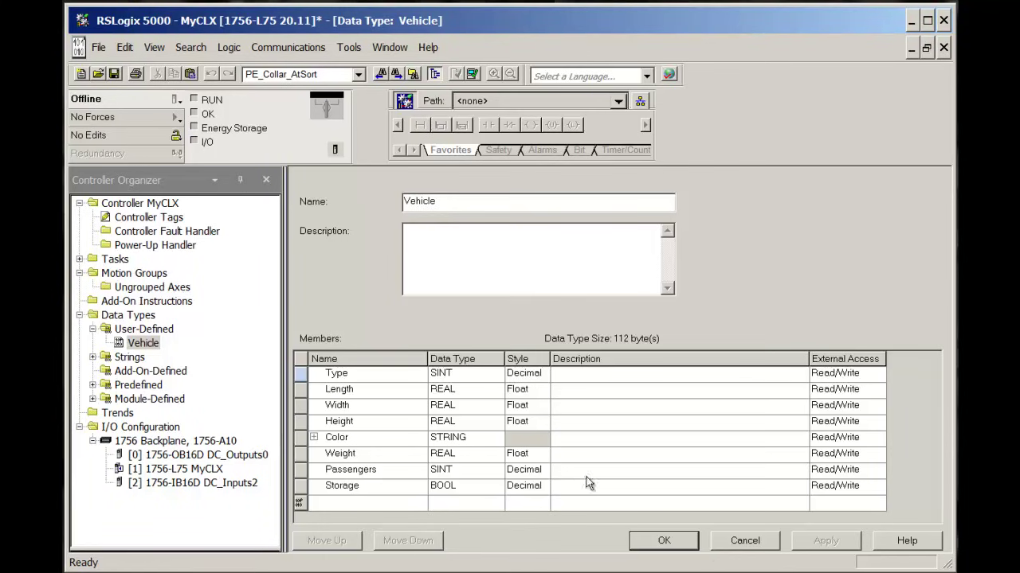
{"action": "left_click", "coordinate": [662, 542]}
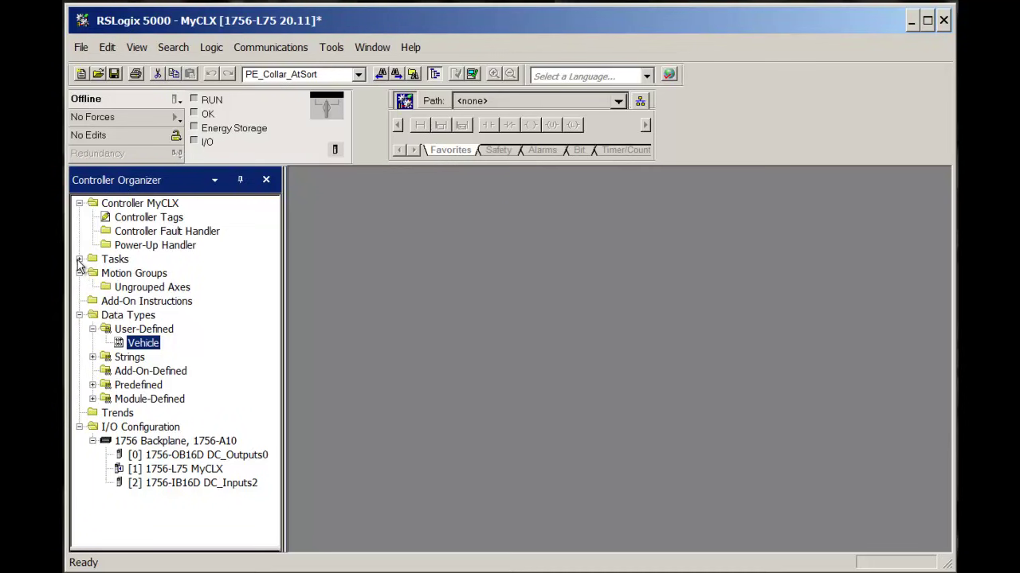
Open the controller tags and examine the data bits of output tag Local:0:O in the edit and monitor views.
{"action": "double_click", "coordinate": [150, 221]}
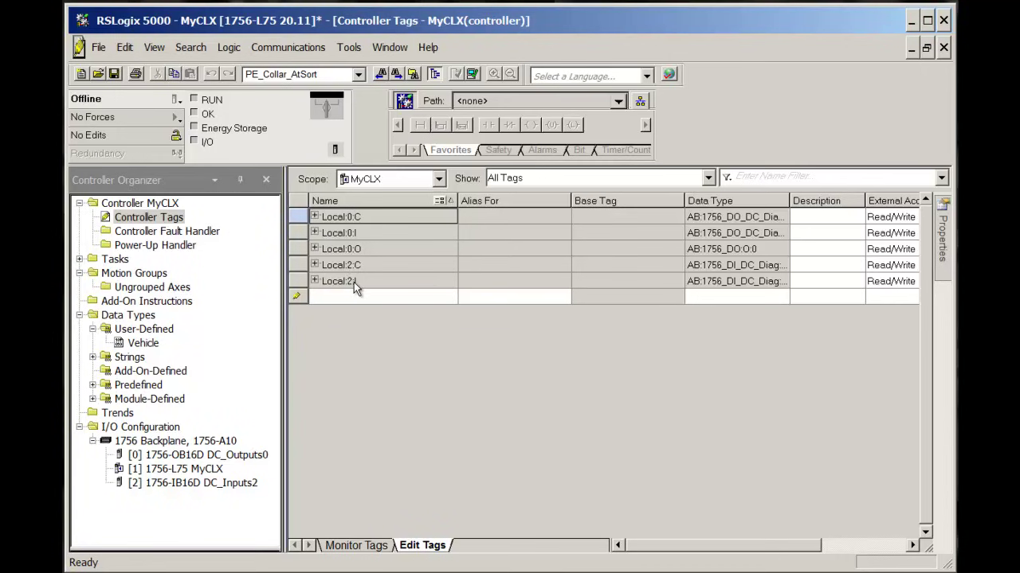
{"action": "left_click", "coordinate": [315, 248]}
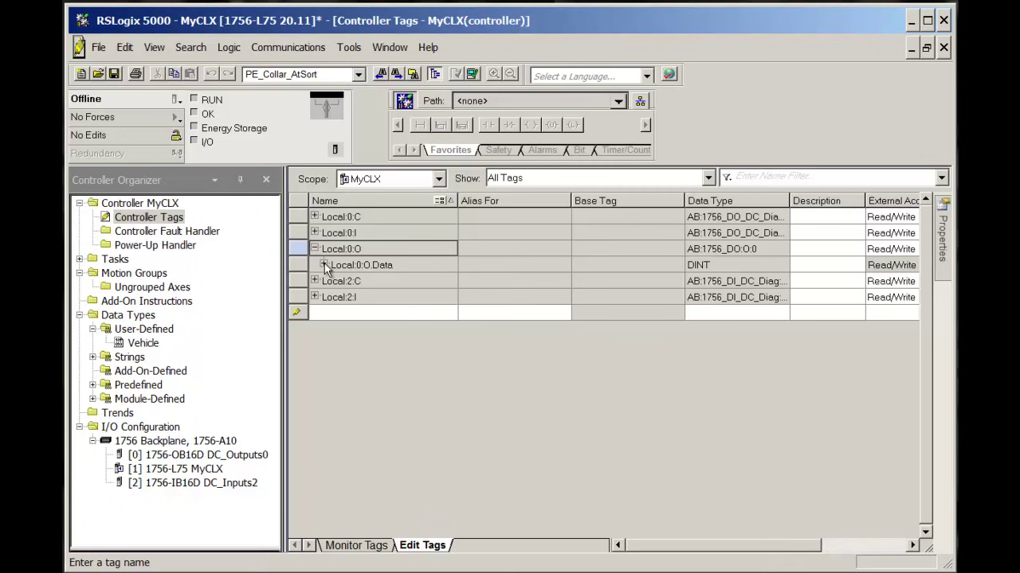
{"action": "left_click", "coordinate": [324, 265]}
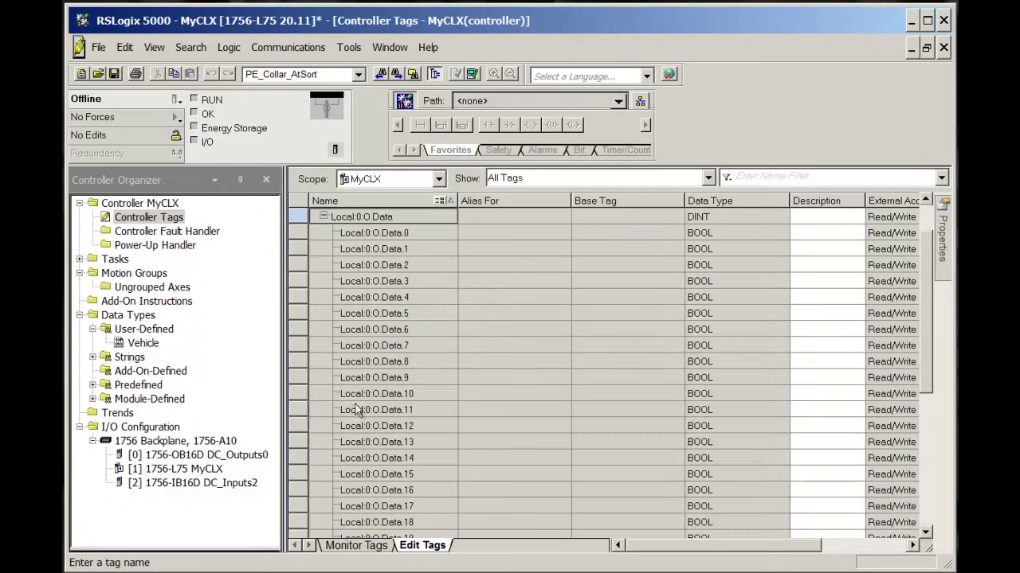
{"action": "left_click", "coordinate": [386, 547]}
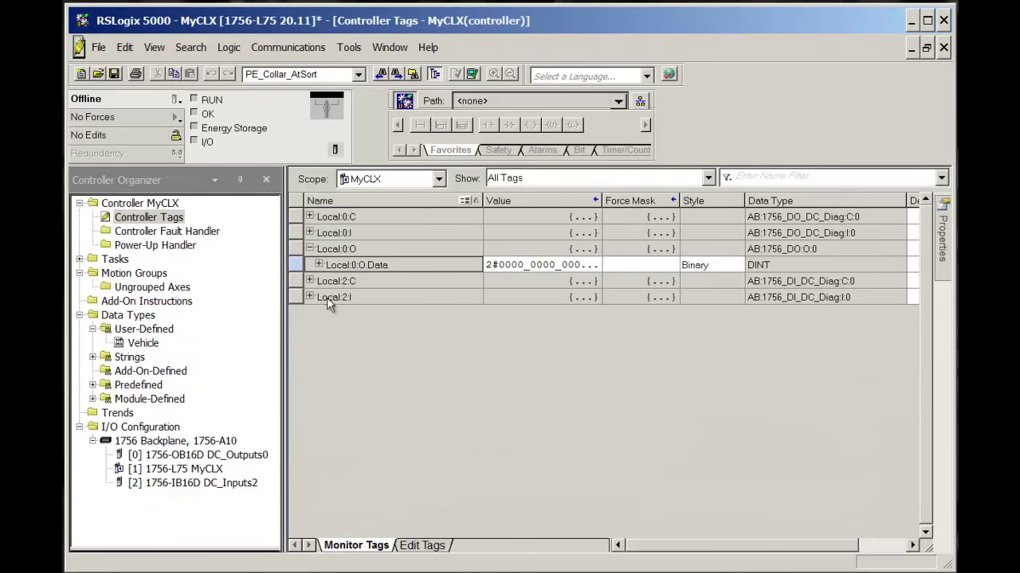
{"action": "left_click", "coordinate": [318, 264]}
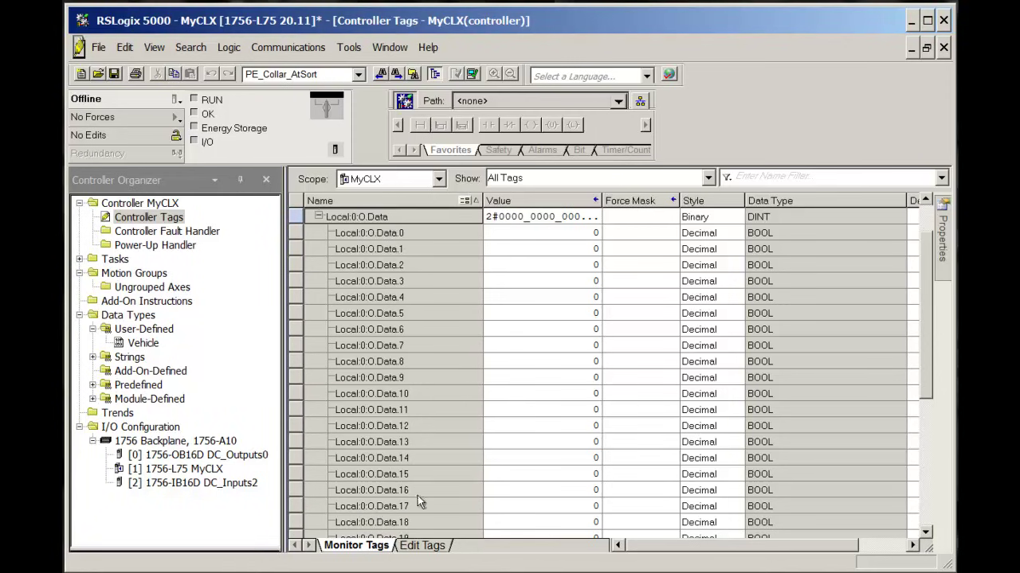
{"action": "left_click", "coordinate": [317, 217]}
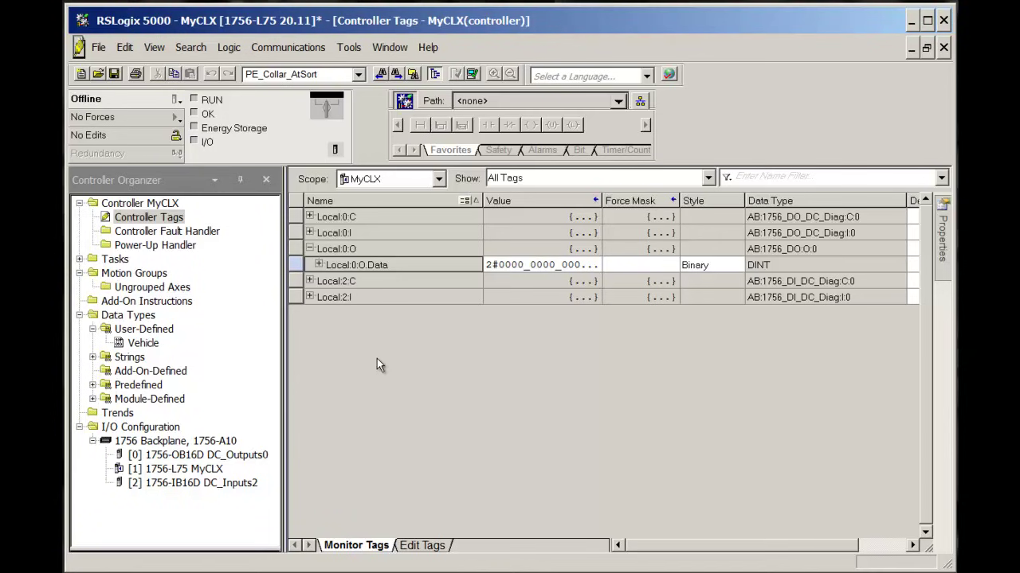
Examine the data bits of input tag Local:2:I and output tag Local:0:O, and close the controller tags.
{"action": "left_click", "coordinate": [309, 296]}
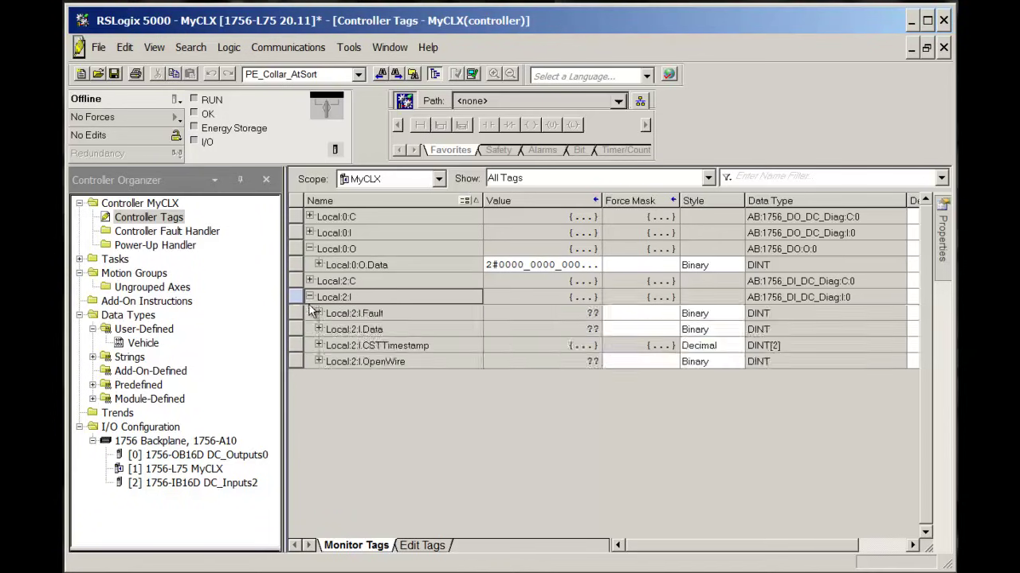
{"action": "left_click", "coordinate": [318, 330]}
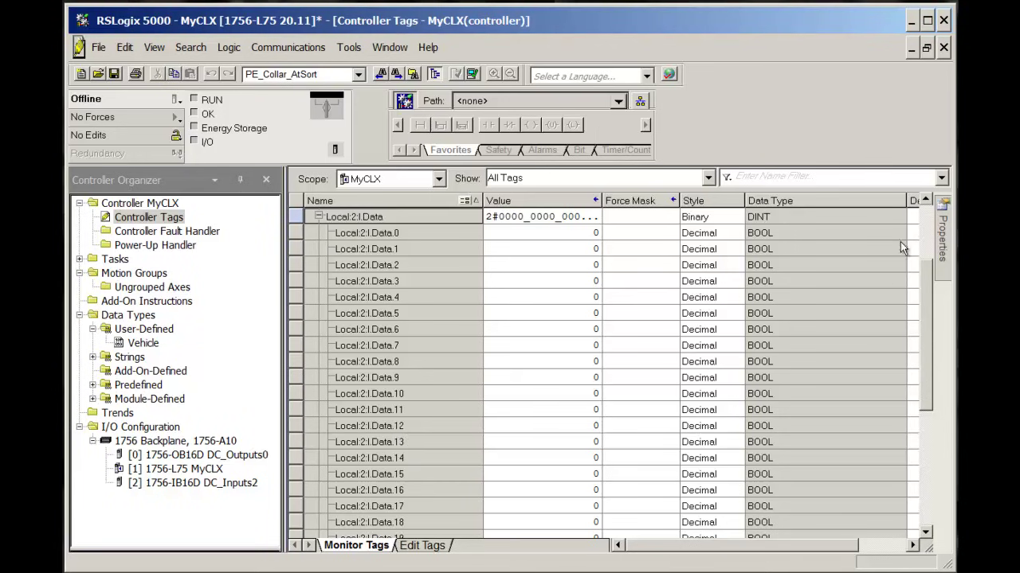
{"action": "left_click", "coordinate": [928, 218]}
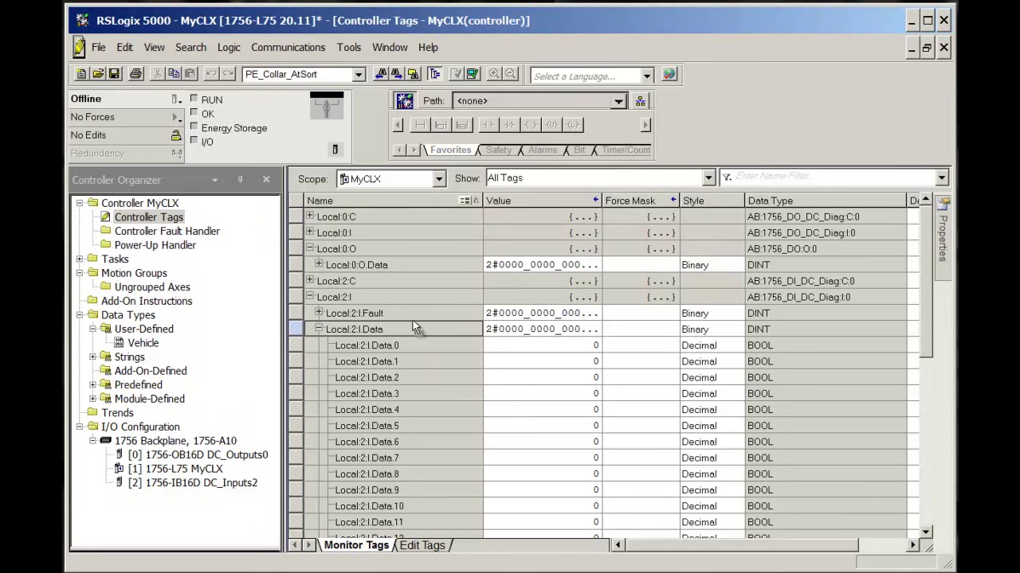
{"action": "left_click", "coordinate": [319, 265]}
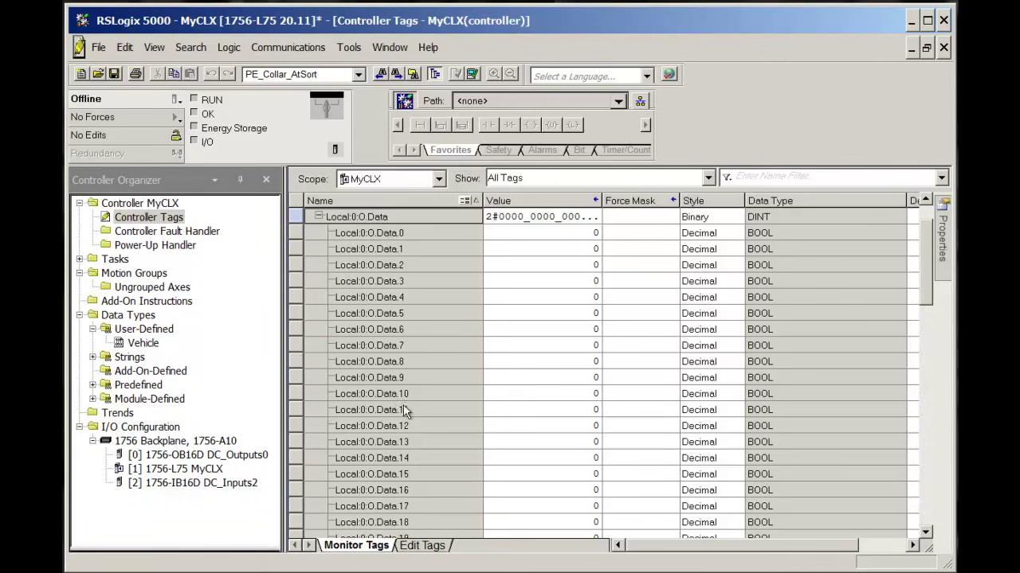
{"action": "left_click", "coordinate": [943, 49]}
Reopen the controller tags for editing and add a new tag named AssemblyLine01.
{"action": "double_click", "coordinate": [165, 218]}
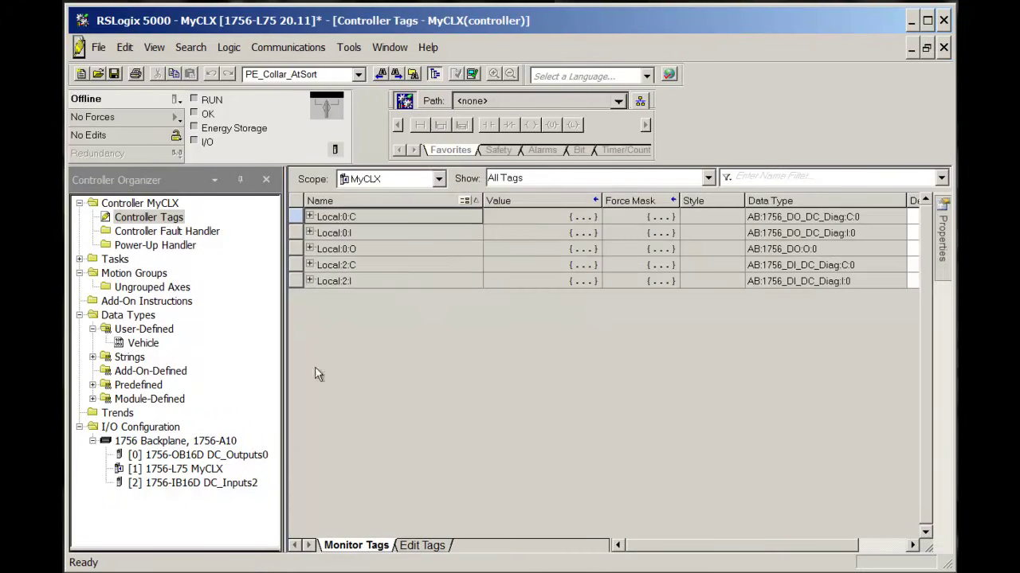
{"action": "left_click", "coordinate": [422, 546]}
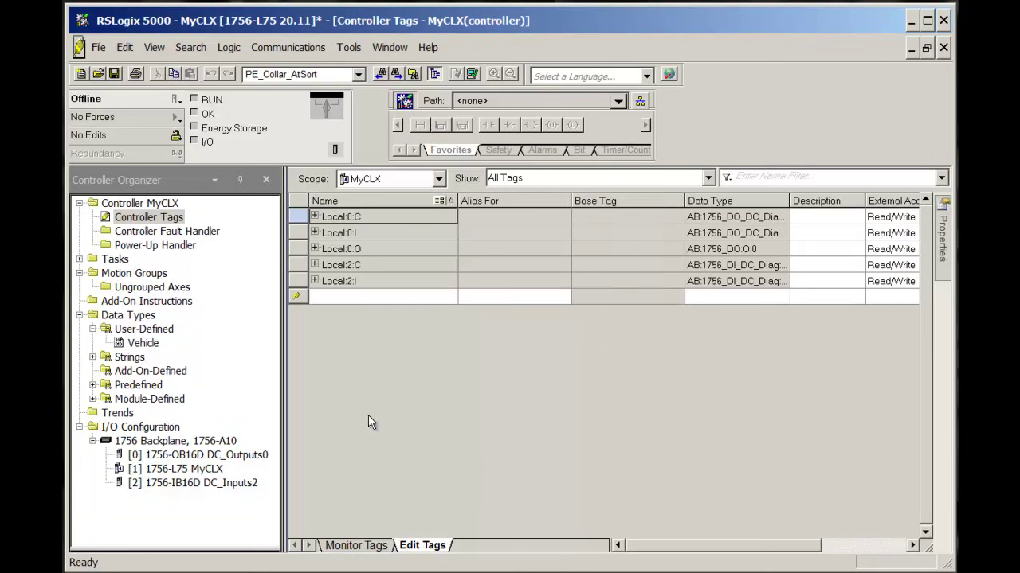
{"action": "left_click", "coordinate": [332, 301]}
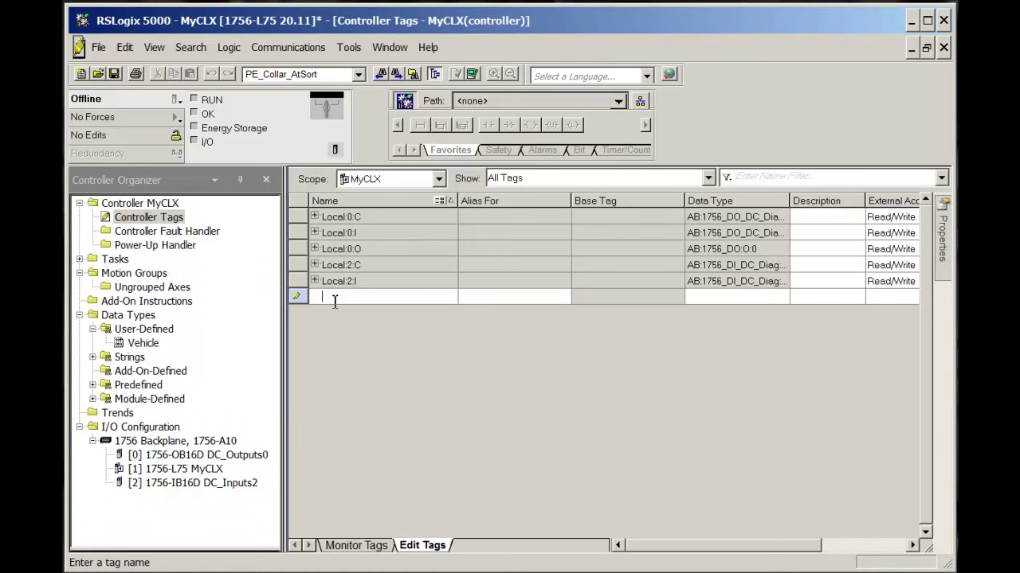
{"action": "type", "text": "A"}
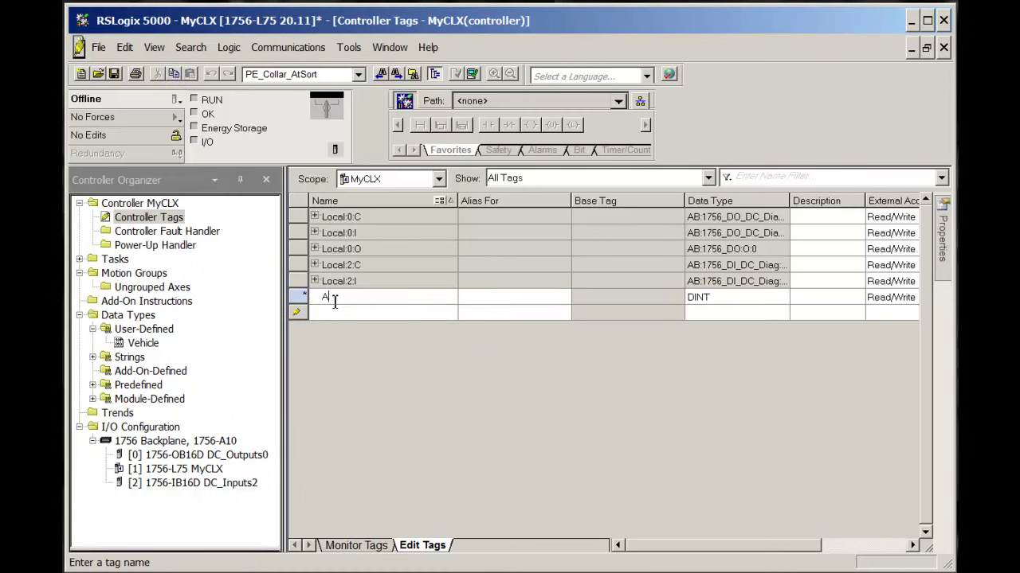
{"action": "type", "text": "ssemblyLine01"}
{"action": "left_click", "coordinate": [563, 298]}
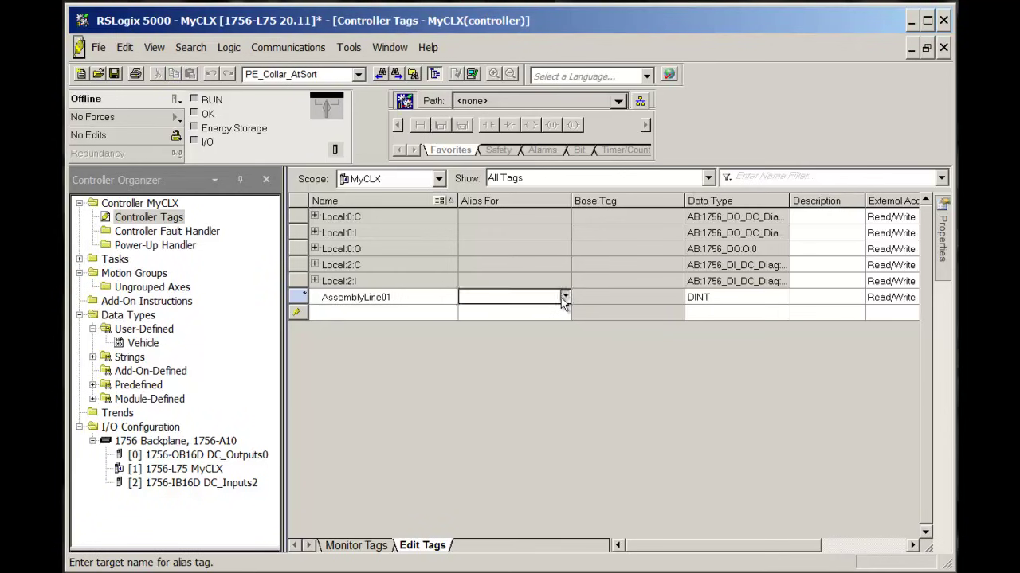
{"action": "left_click", "coordinate": [564, 297]}
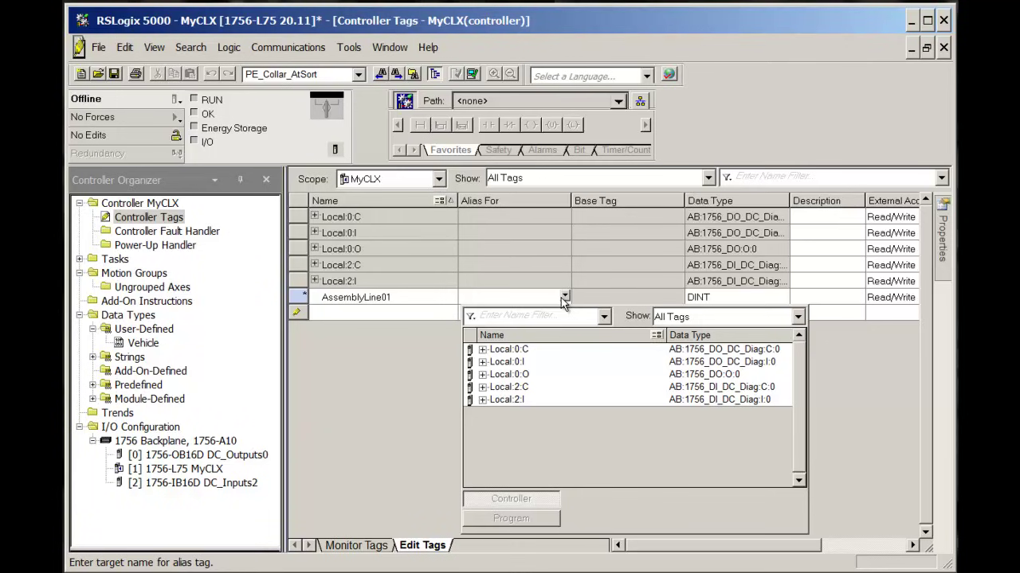
{"action": "type", "text": "e"}
{"action": "double_click", "coordinate": [463, 298]}
{"action": "type", "text": "ve"}
{"action": "left_click", "coordinate": [564, 296]}
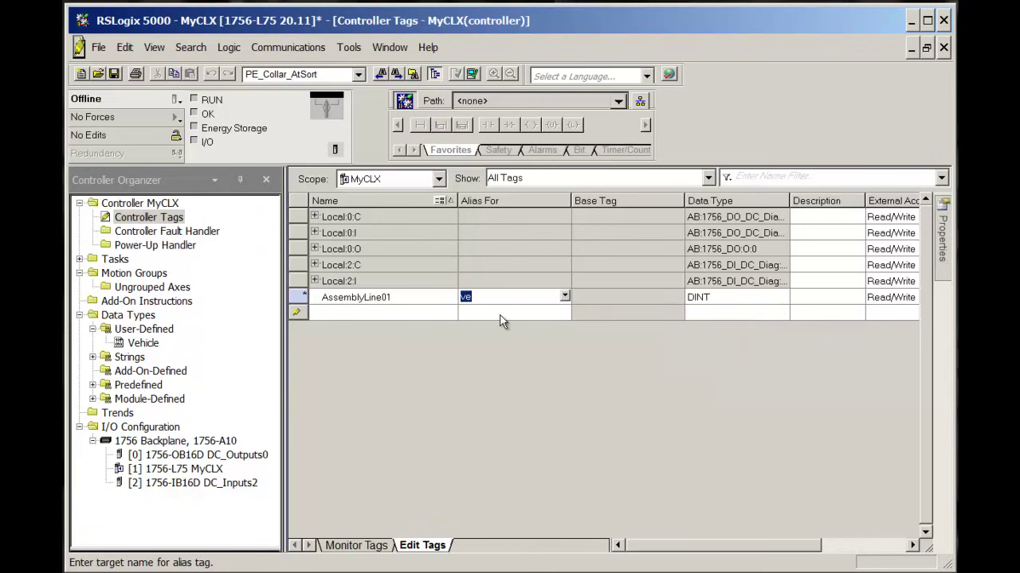
{"action": "key", "text": "BackSpace"}
{"action": "left_click", "coordinate": [603, 298]}
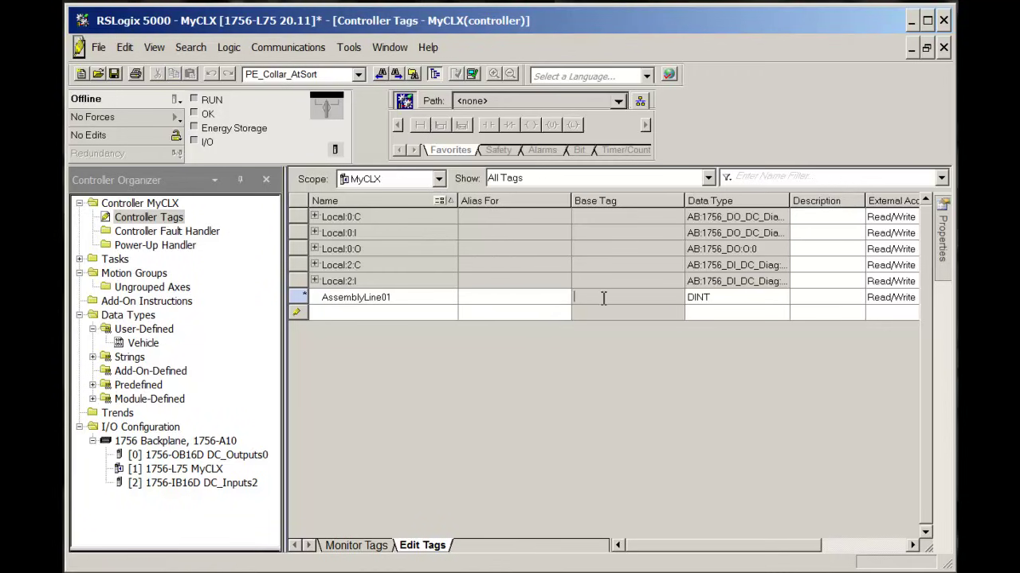
Set the AssemblyLine01 tag's data type to a one-dimensional Vehicle array of 10 elements.
{"action": "left_click", "coordinate": [777, 299]}
{"action": "left_click", "coordinate": [780, 297]}
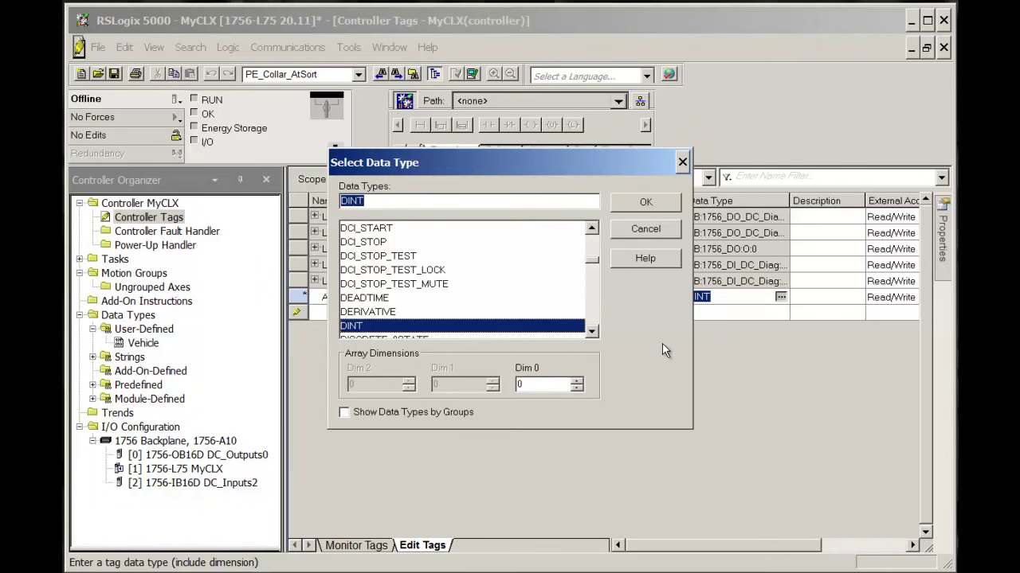
{"action": "type", "text": "Vehicle"}
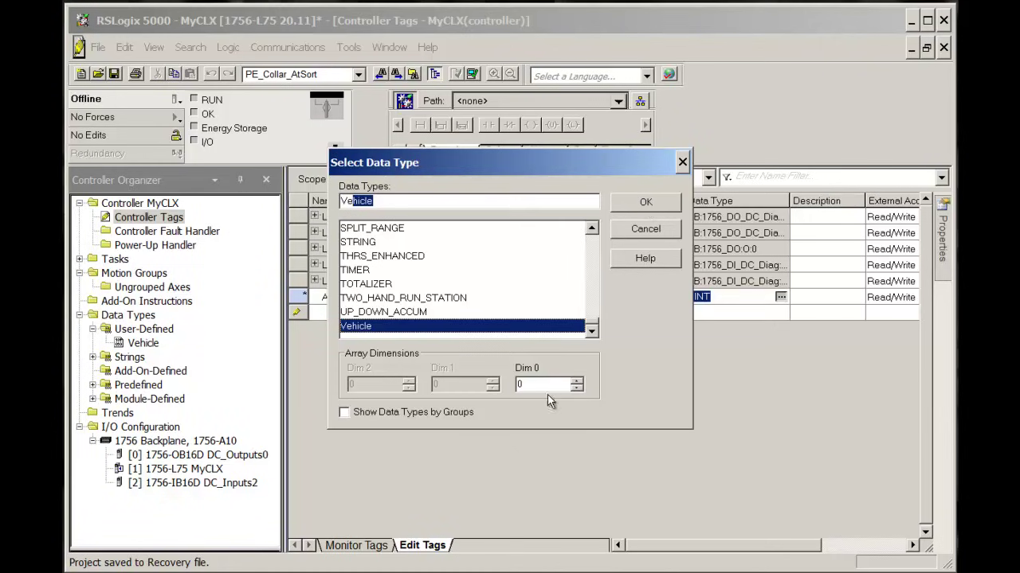
{"action": "double_click", "coordinate": [528, 386]}
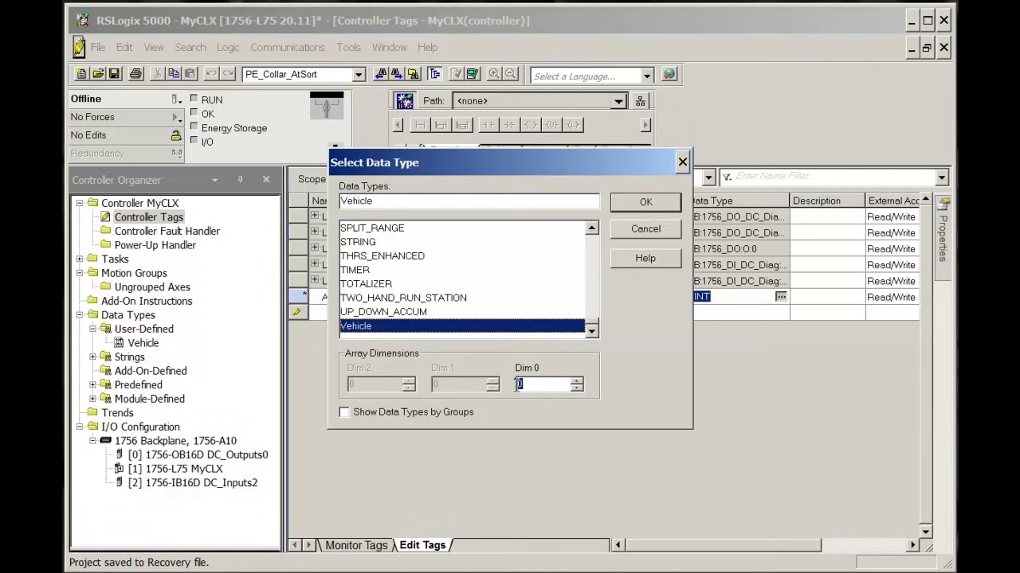
{"action": "type", "text": "1"}
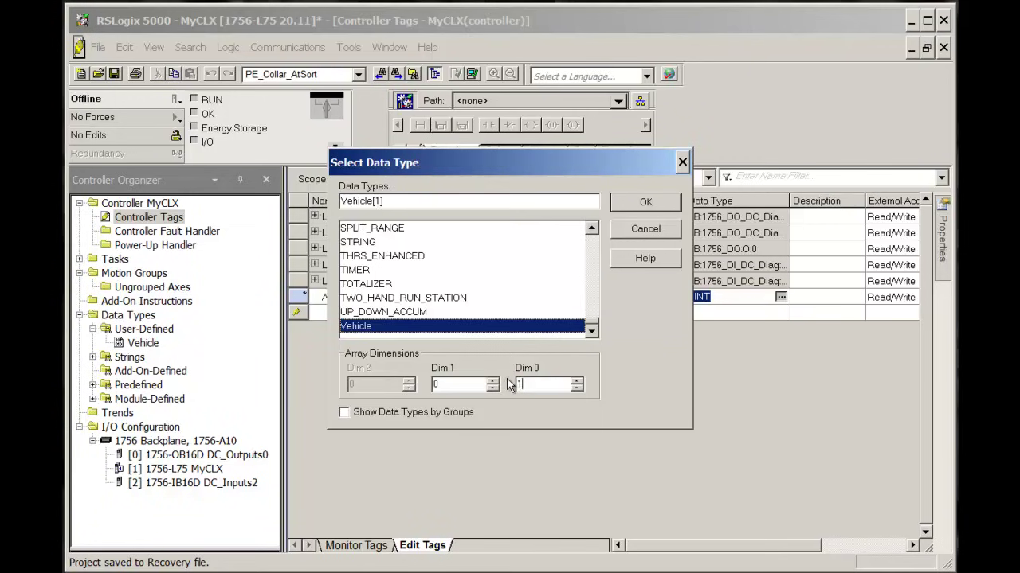
{"action": "type", "text": "0"}
{"action": "left_click", "coordinate": [647, 204]}
{"action": "key", "text": "Return"}
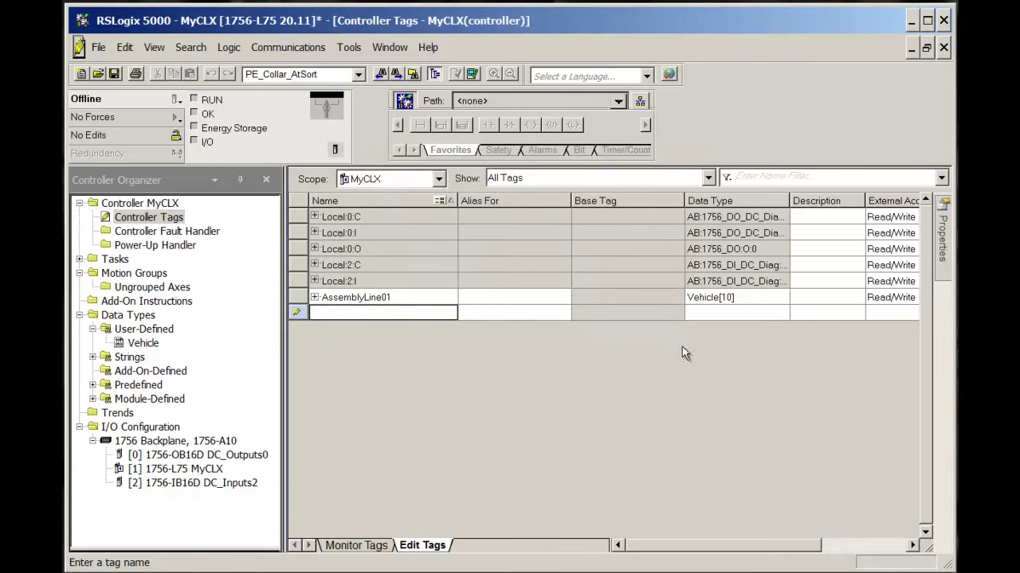
Examine the AssemblyLine01 array elements and the Vehicle members of elements 0 and 2 in the monitor view.
{"action": "left_click", "coordinate": [315, 298]}
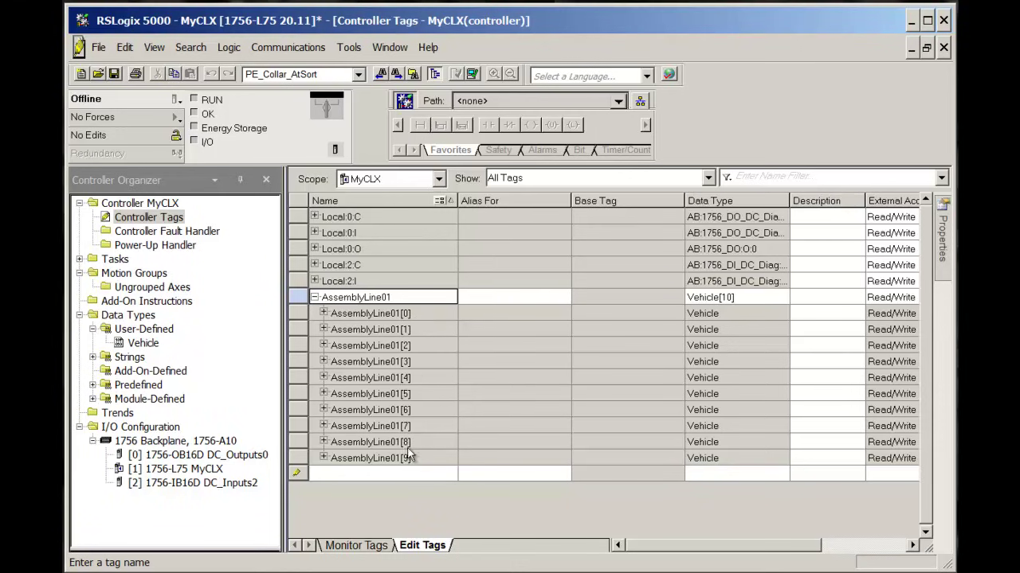
{"action": "left_click", "coordinate": [323, 313]}
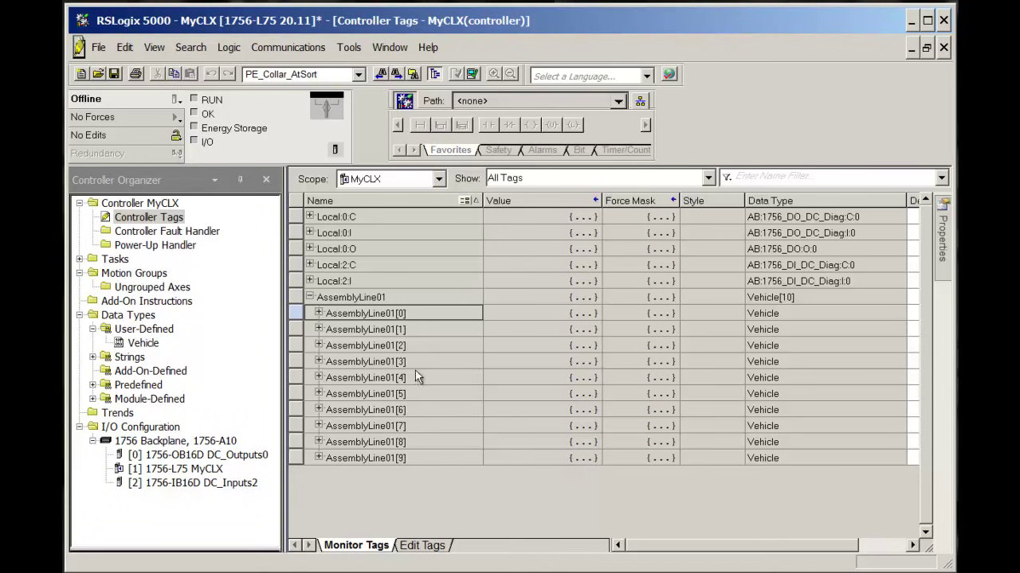
{"action": "left_click", "coordinate": [318, 313]}
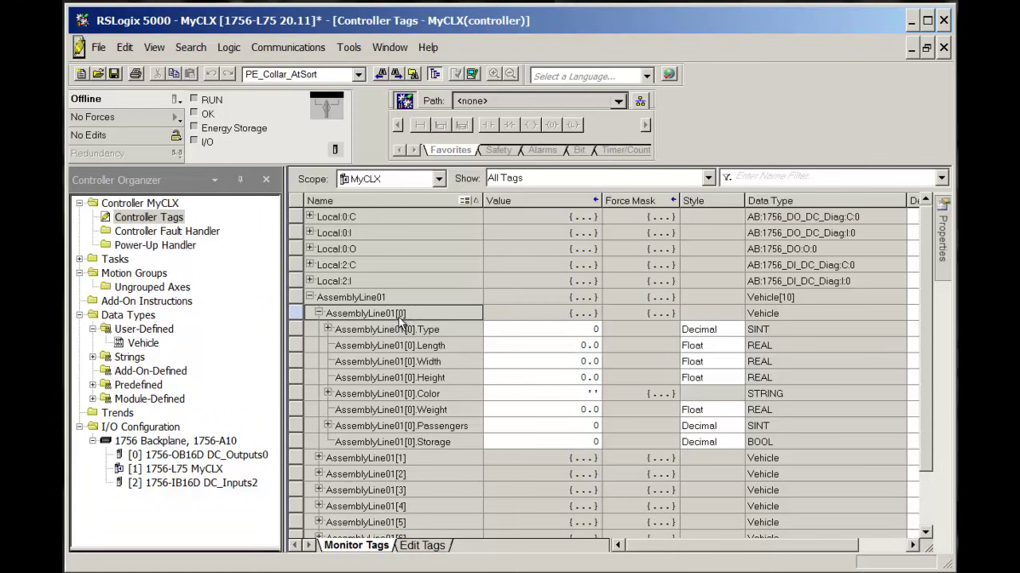
{"action": "left_click", "coordinate": [318, 474]}
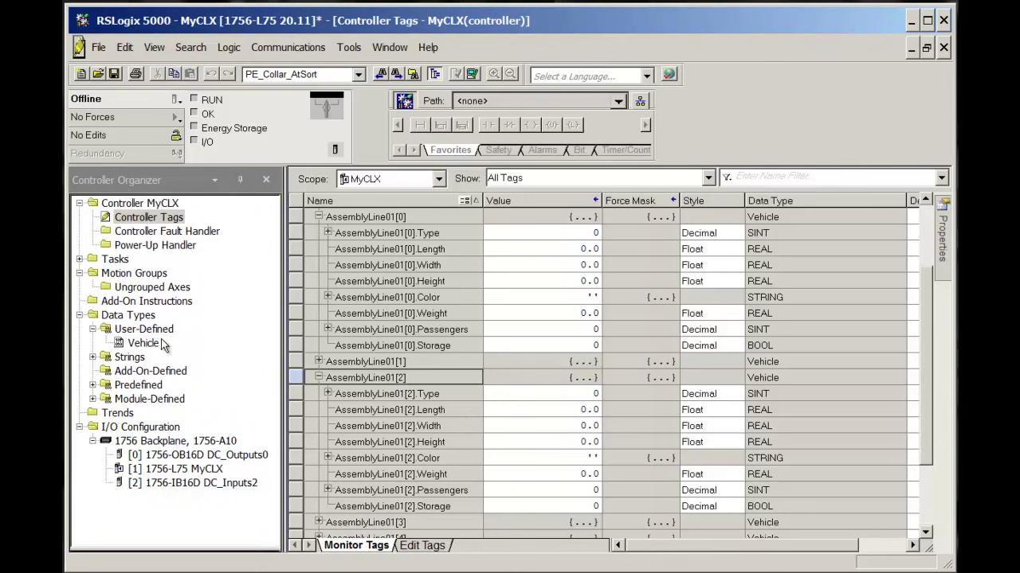
{"action": "left_click", "coordinate": [92, 330]}
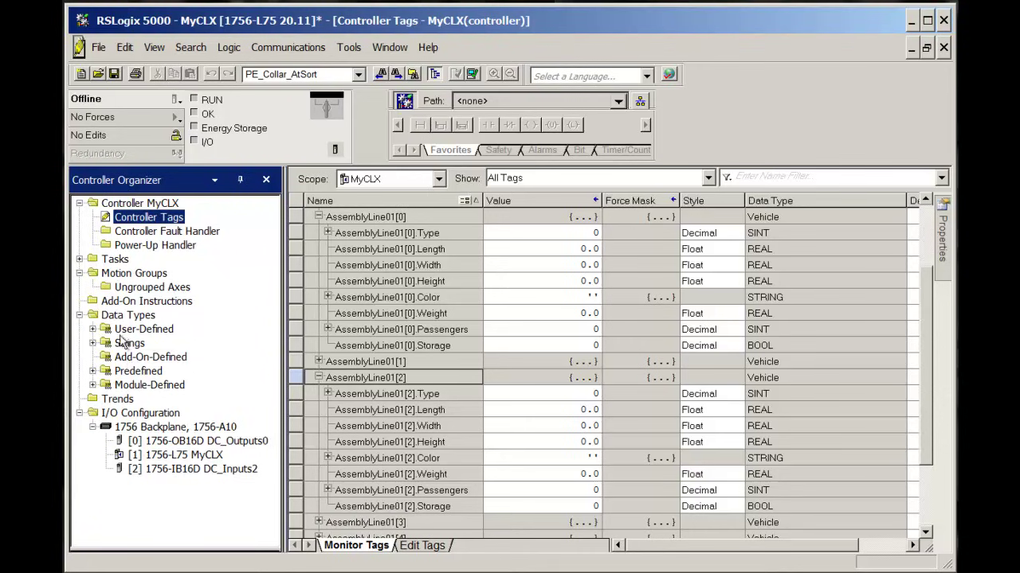
{"action": "right_click", "coordinate": [124, 329]}
{"action": "left_click", "coordinate": [180, 348]}
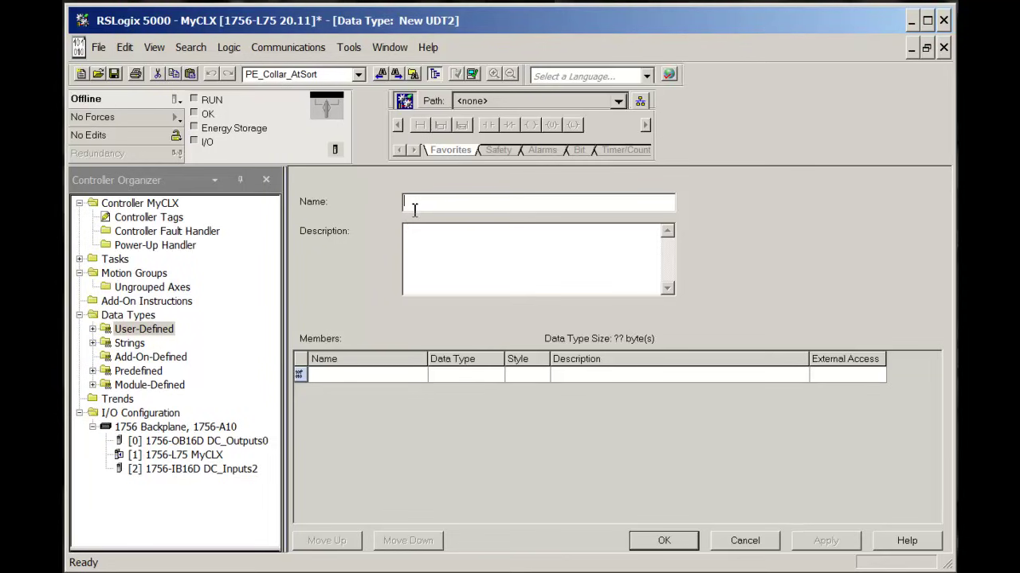
{"action": "type", "text": "S"}
{"action": "type", "text": "tore"}
{"action": "type", "text": "ge"}
{"action": "left_click", "coordinate": [342, 380]}
{"action": "left_click", "coordinate": [749, 542]}
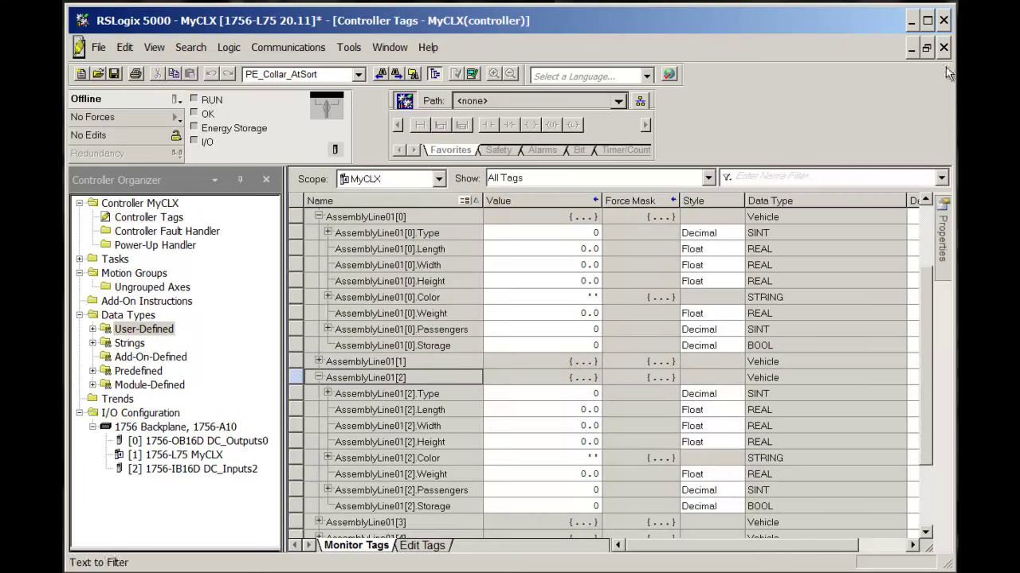
Close and reopen the controller tags, then add a new tag named StorageSpace01 in the edit view.
{"action": "left_click", "coordinate": [943, 47]}
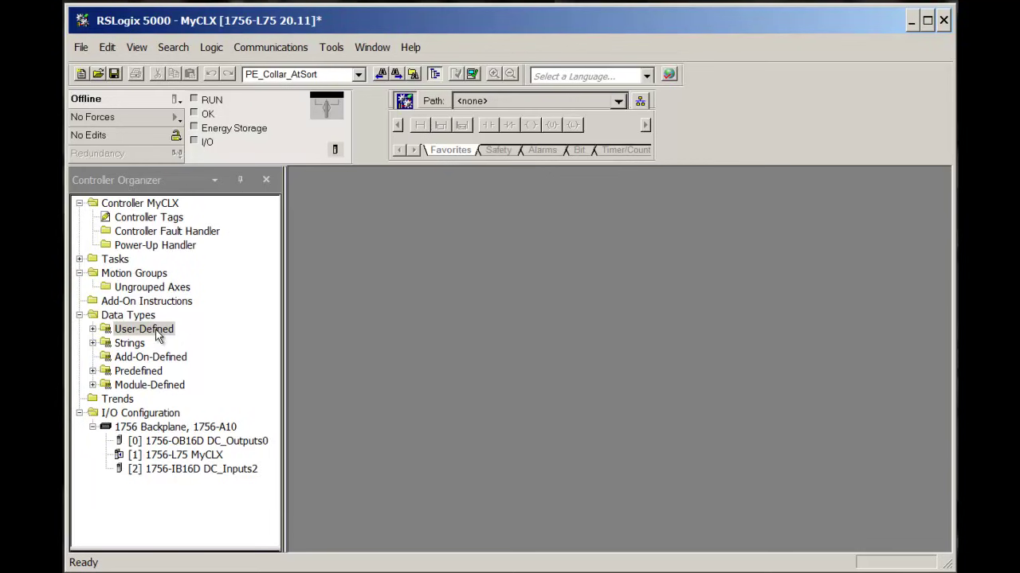
{"action": "double_click", "coordinate": [161, 223]}
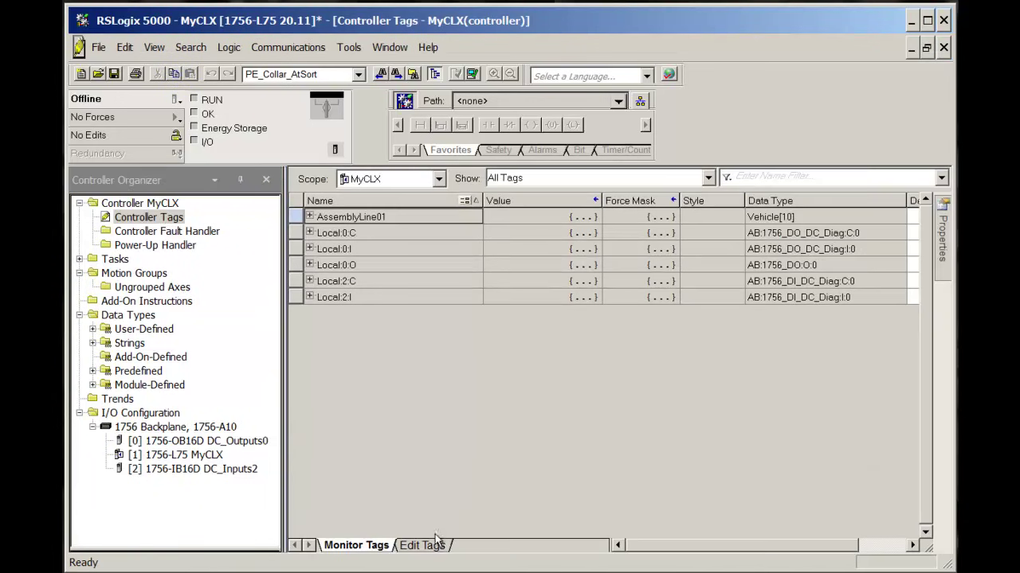
{"action": "left_click", "coordinate": [422, 545]}
{"action": "left_click", "coordinate": [344, 317]}
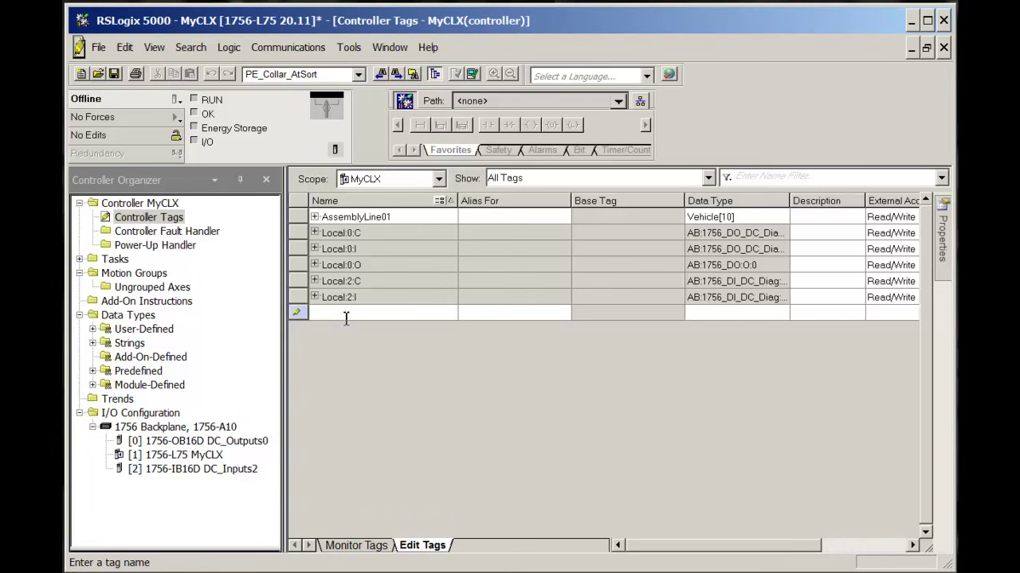
{"action": "type", "text": "Storage"}
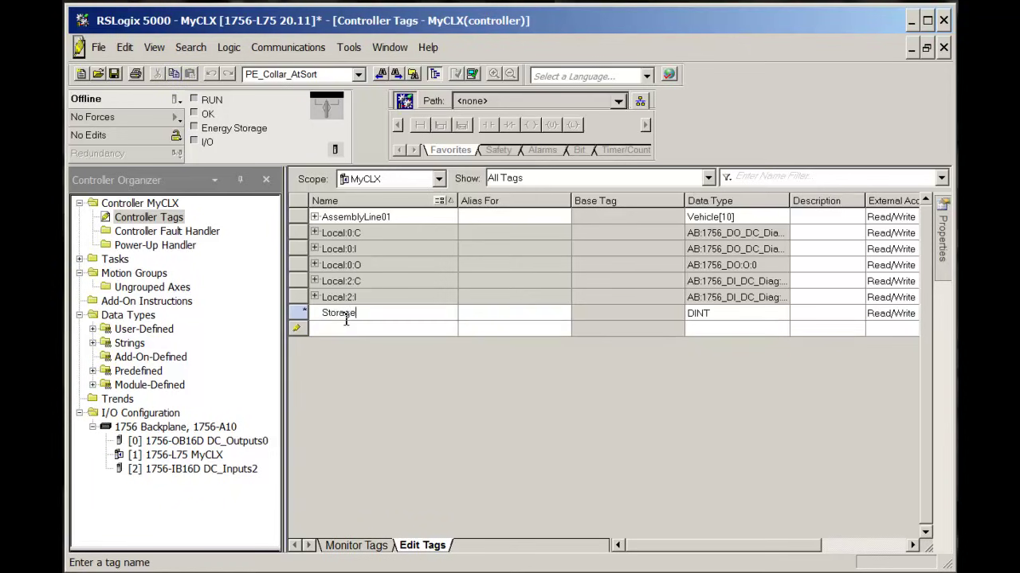
{"action": "type", "text": "Space01"}
Try to set the StorageSpace01 tag's data type to a three-dimensional STRING array of 10 by 100 by 100.
{"action": "left_click", "coordinate": [785, 315]}
{"action": "left_click", "coordinate": [781, 313]}
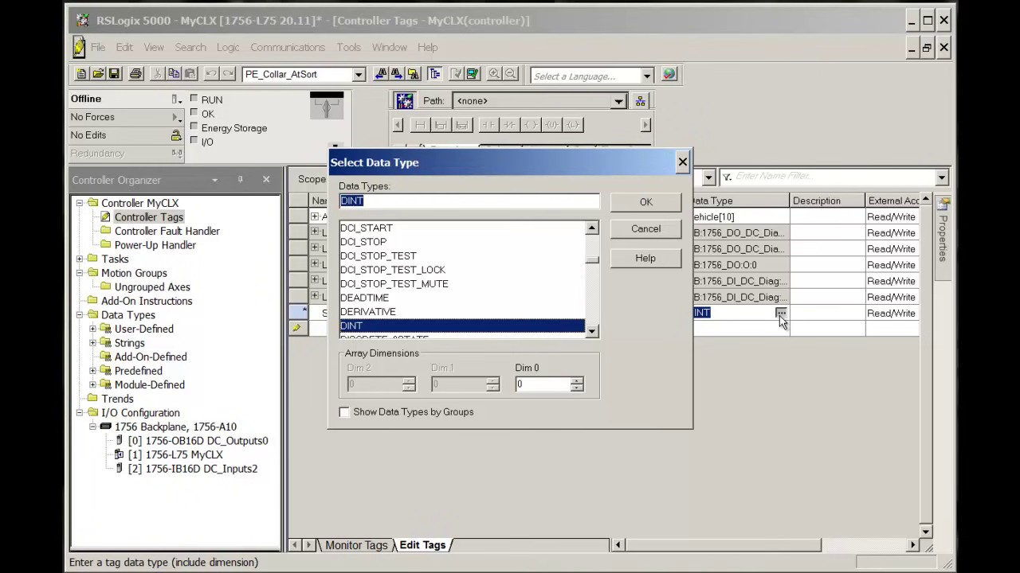
{"action": "type", "text": "STRING"}
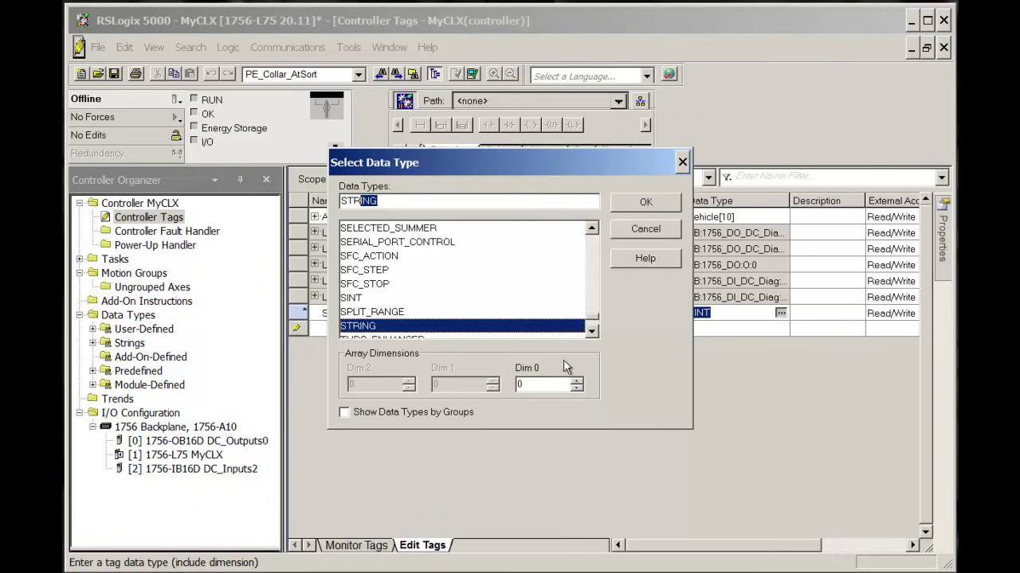
{"action": "left_click_drag", "start_coordinate": [532, 385], "coordinate": [516, 384]}
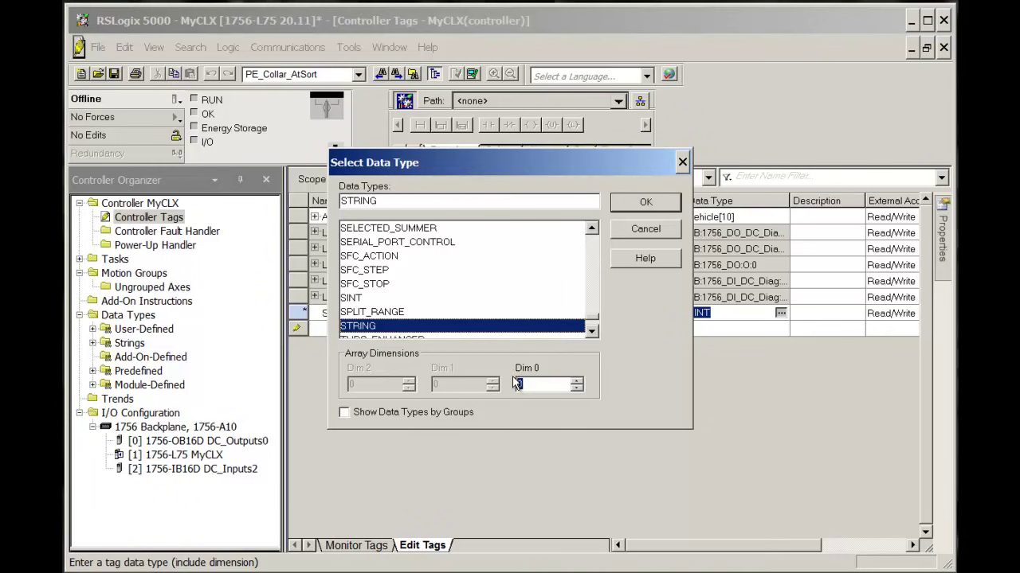
{"action": "type", "text": "100"}
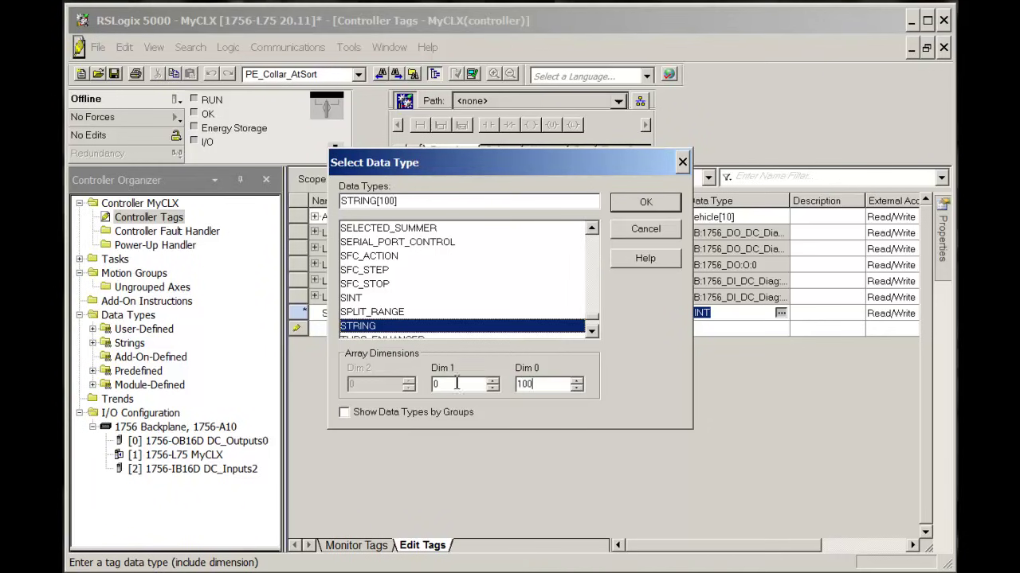
{"action": "left_click_drag", "start_coordinate": [450, 386], "coordinate": [351, 386]}
{"action": "type", "text": "100,10"}
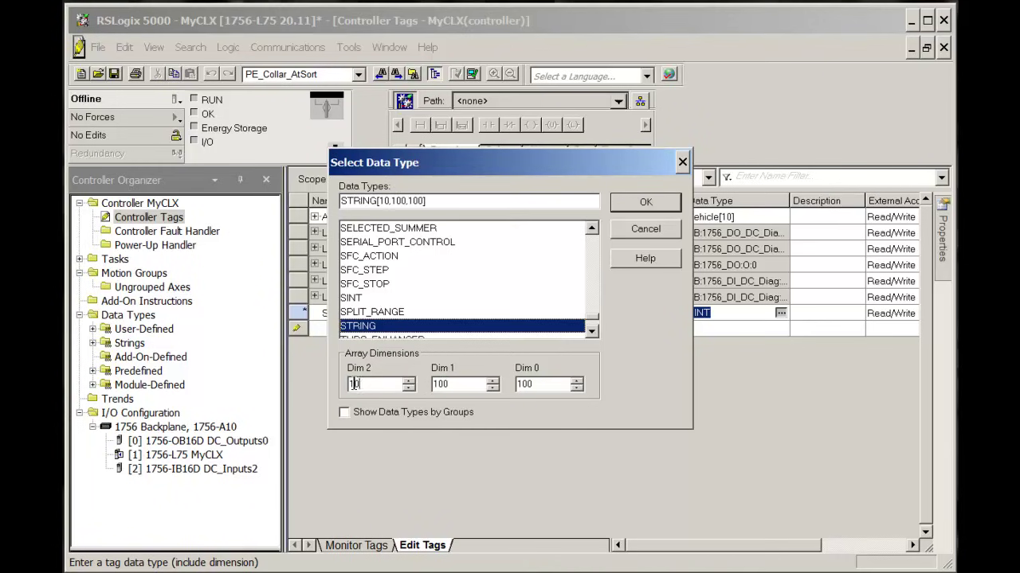
{"action": "left_click", "coordinate": [644, 203]}
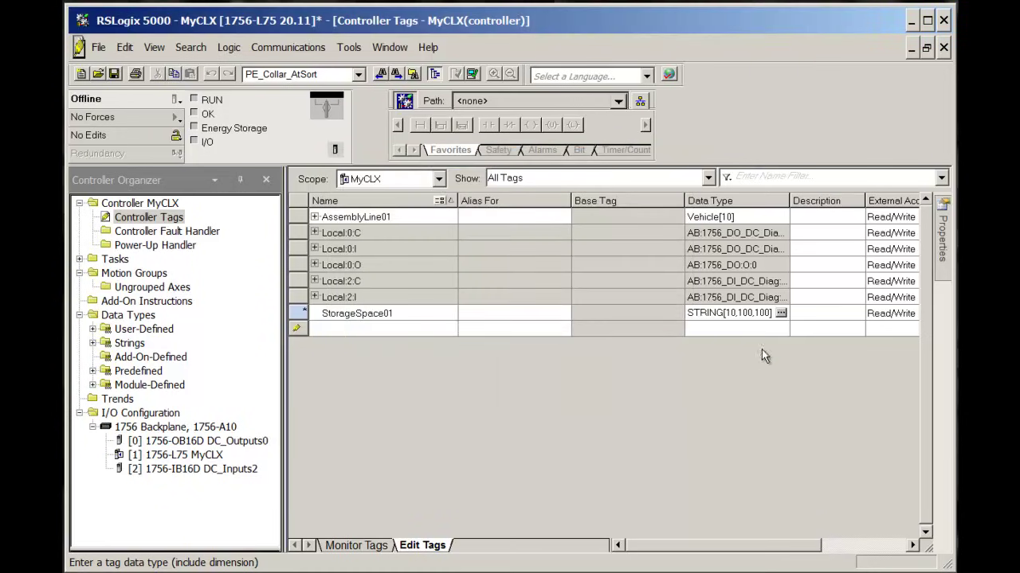
{"action": "left_click", "coordinate": [734, 330]}
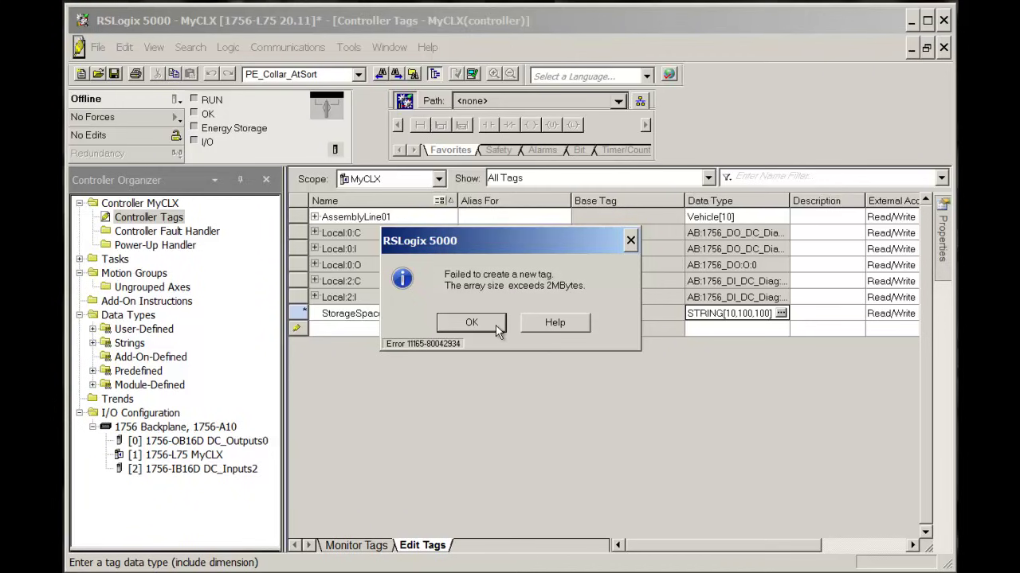
{"action": "left_click", "coordinate": [471, 323]}
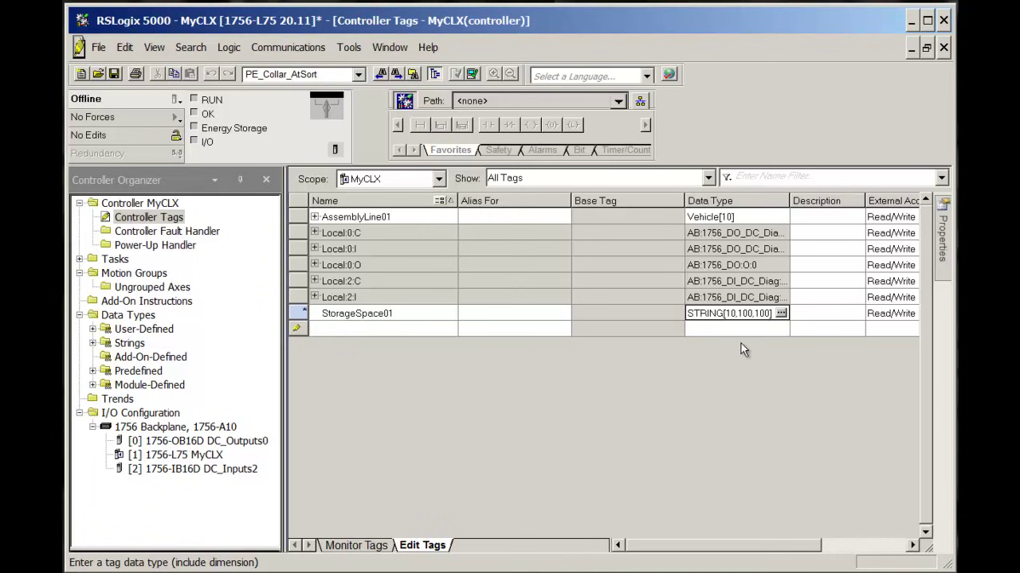
Change the StorageSpace01 array's data type to INT with dimensions 10, 100 and 100.
{"action": "left_click", "coordinate": [781, 313]}
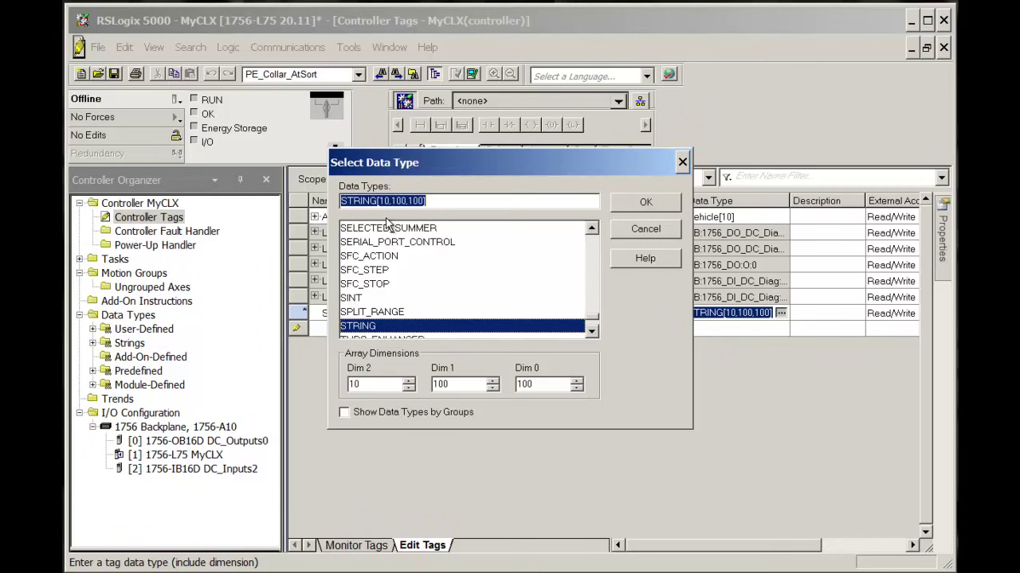
{"action": "type", "text": "INT"}
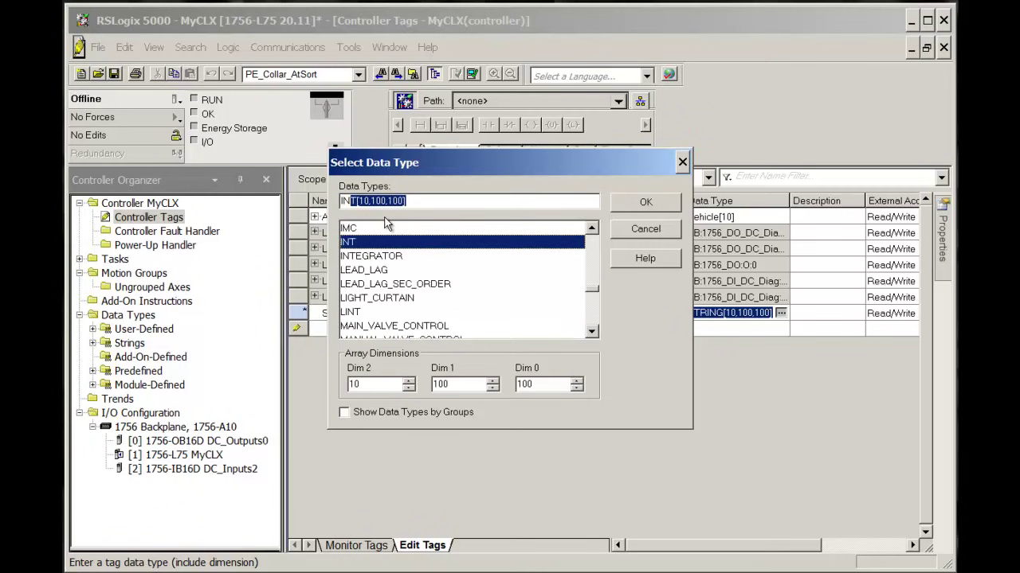
{"action": "left_click", "coordinate": [649, 204]}
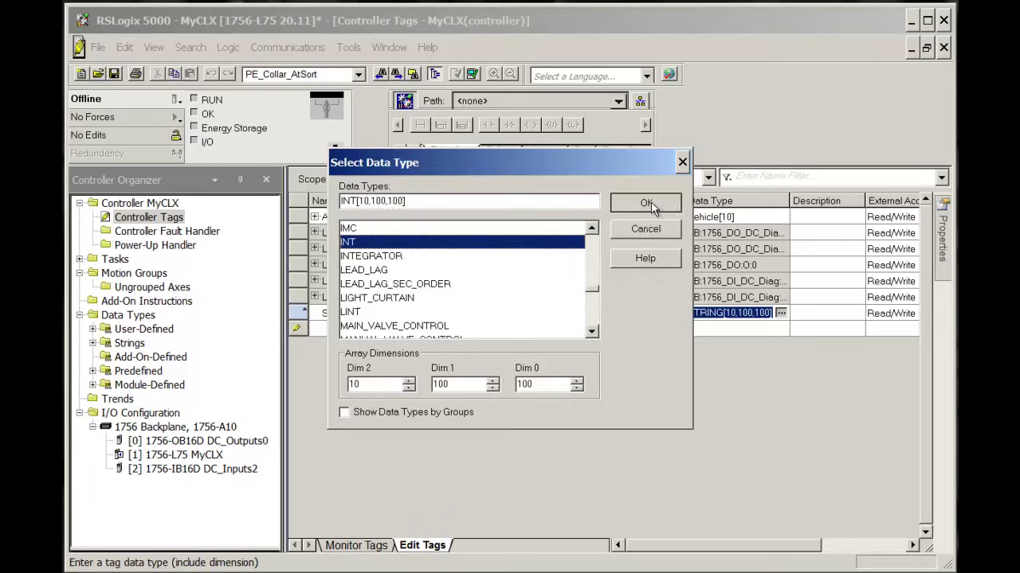
{"action": "key", "text": "Return"}
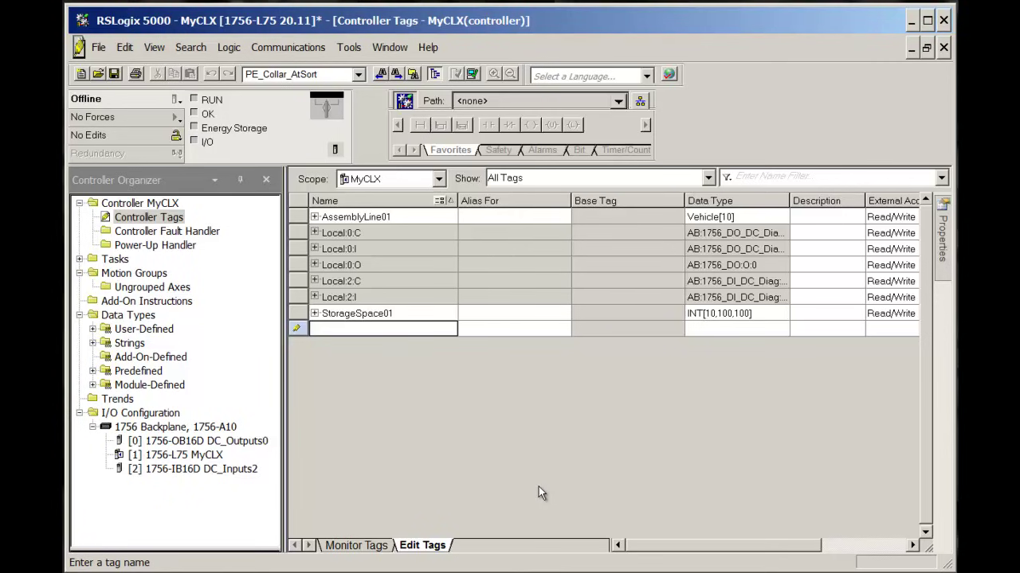
Rename the StorageSpace01 tag as StorageSpace01D1.
{"action": "double_click", "coordinate": [404, 313]}
{"action": "left_click", "coordinate": [403, 313]}
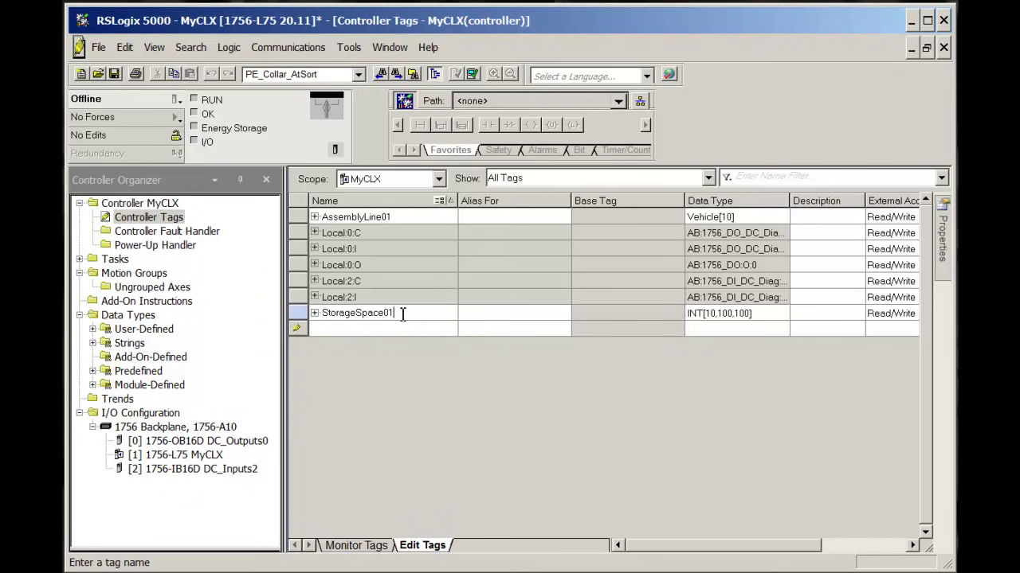
{"action": "type", "text": "D1"}
{"action": "left_click", "coordinate": [411, 329]}
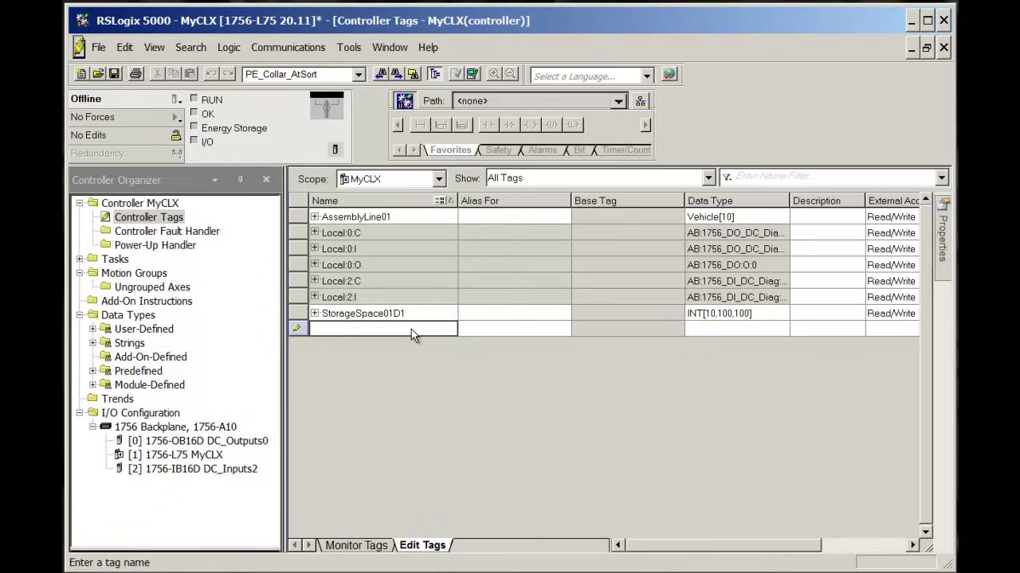
Add two new controller tags named StorageSpace01D2 and StorageSpace01D3.
{"action": "type", "text": "Sta"}
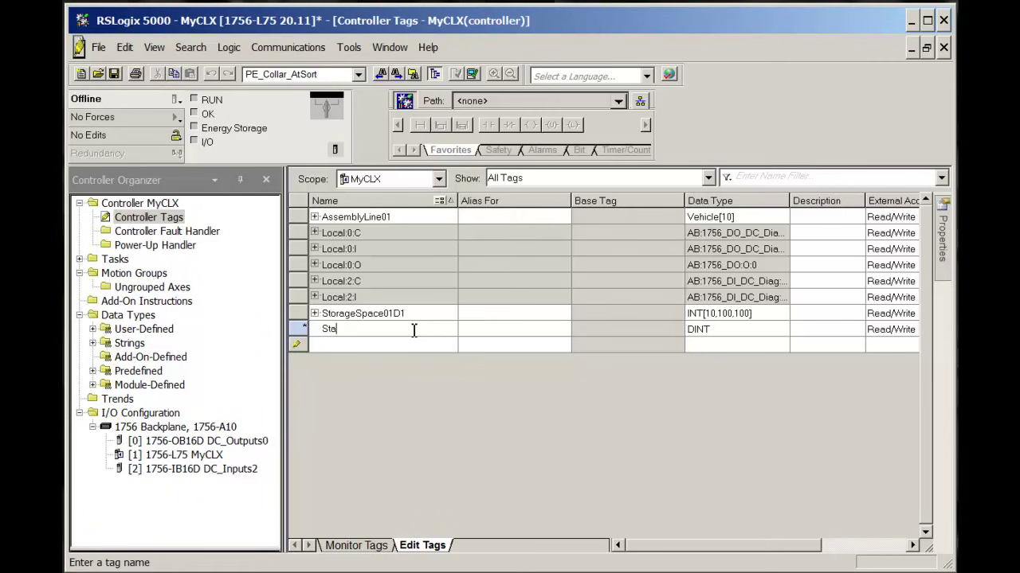
{"action": "key", "text": "BackSpace"}
{"action": "type", "text": "orageSpace01D2"}
{"action": "left_click", "coordinate": [410, 345]}
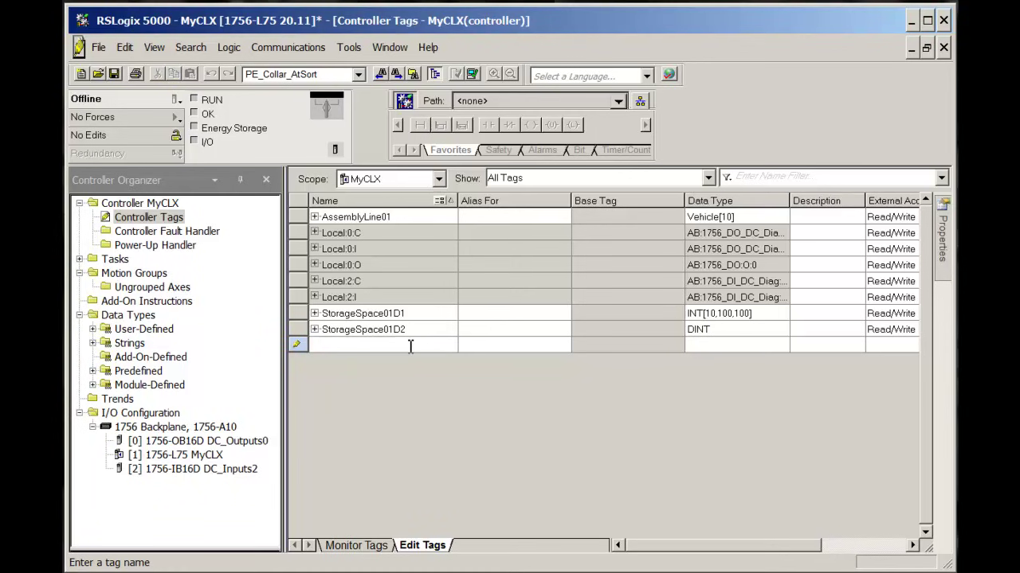
{"action": "type", "text": "Storage"}
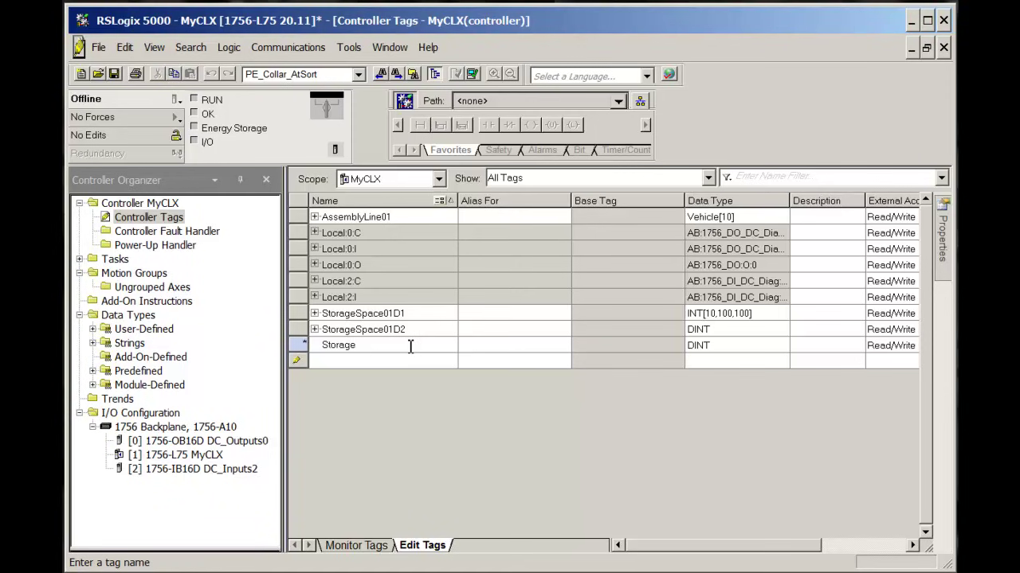
{"action": "type", "text": "Space01D3"}
Set the StorageSpace01D2 tag's data type to a three-dimensional INT array of 10 by 100 by 100.
{"action": "left_click", "coordinate": [753, 335]}
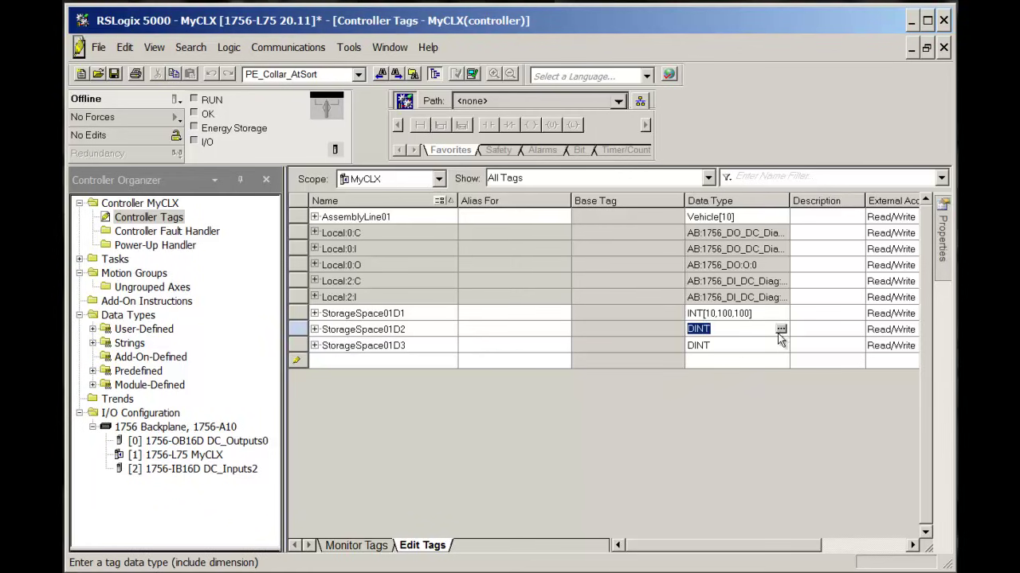
{"action": "left_click", "coordinate": [780, 330]}
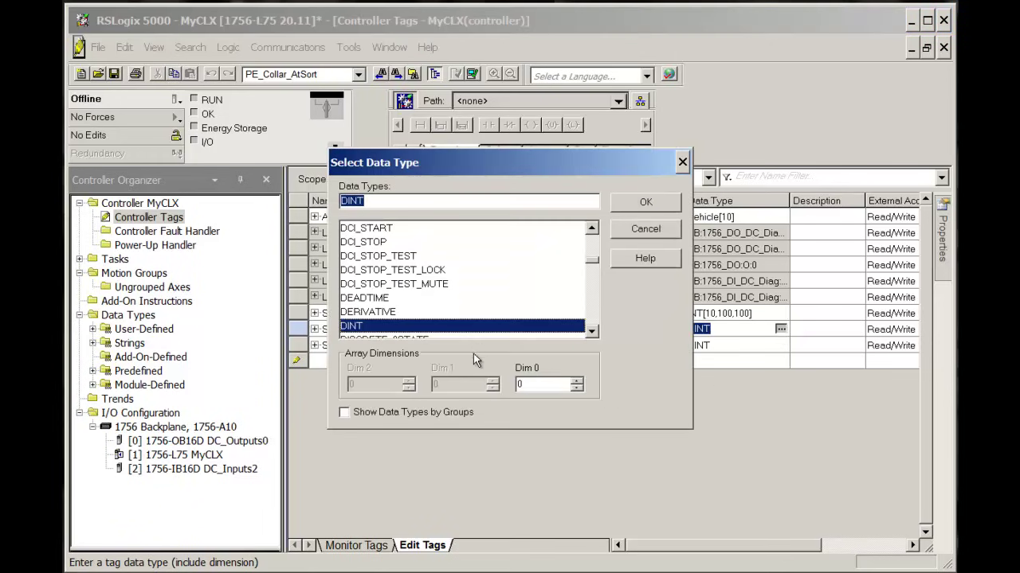
{"action": "type", "text": "INT"}
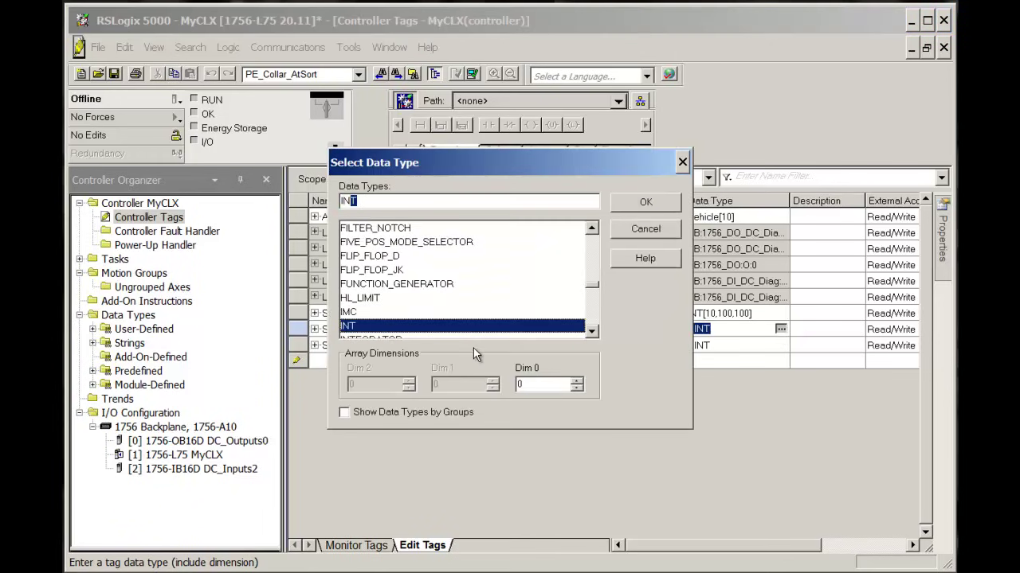
{"action": "double_click", "coordinate": [517, 385]}
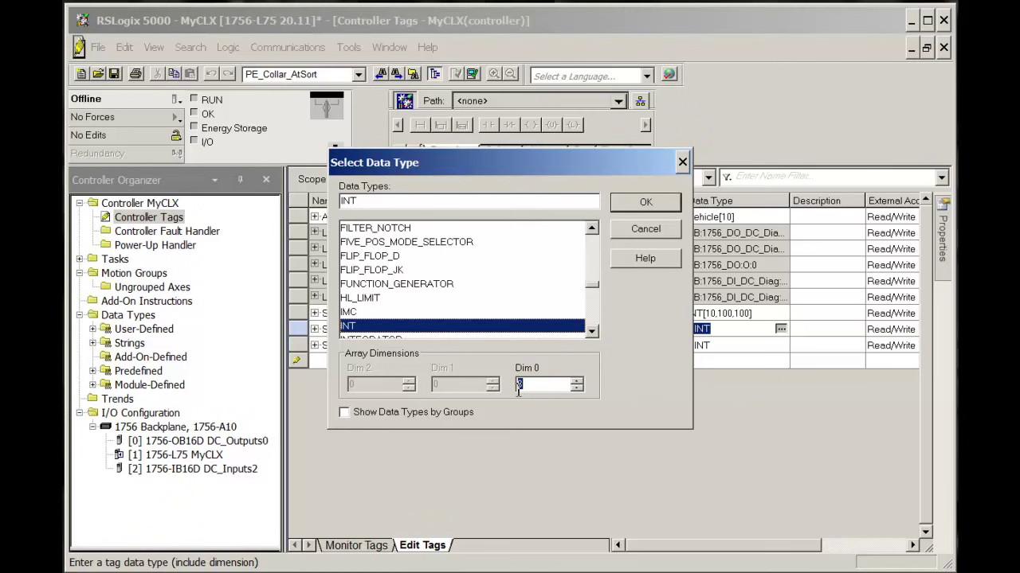
{"action": "type", "text": "100"}
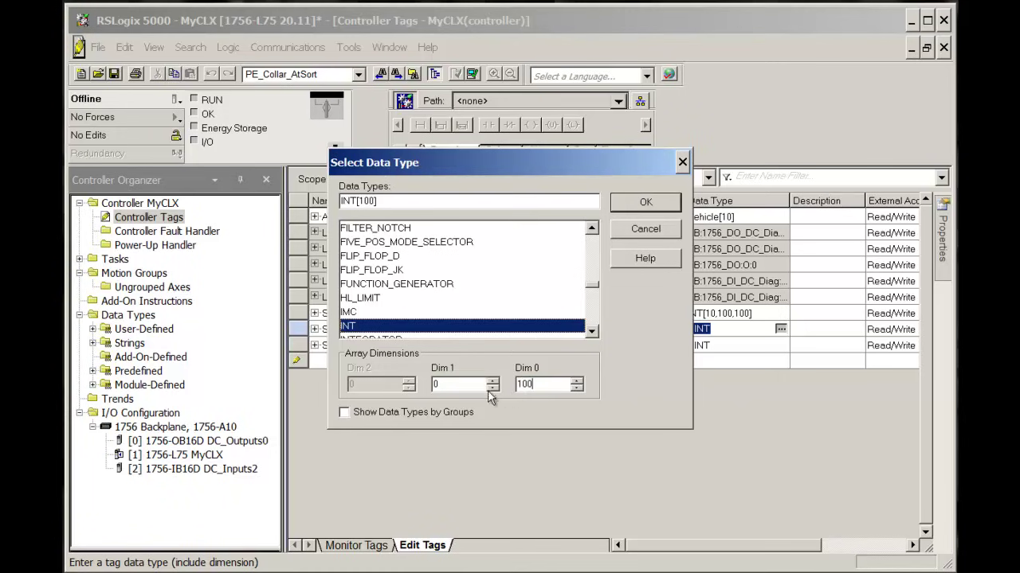
{"action": "double_click", "coordinate": [447, 386]}
{"action": "type", "text": "100"}
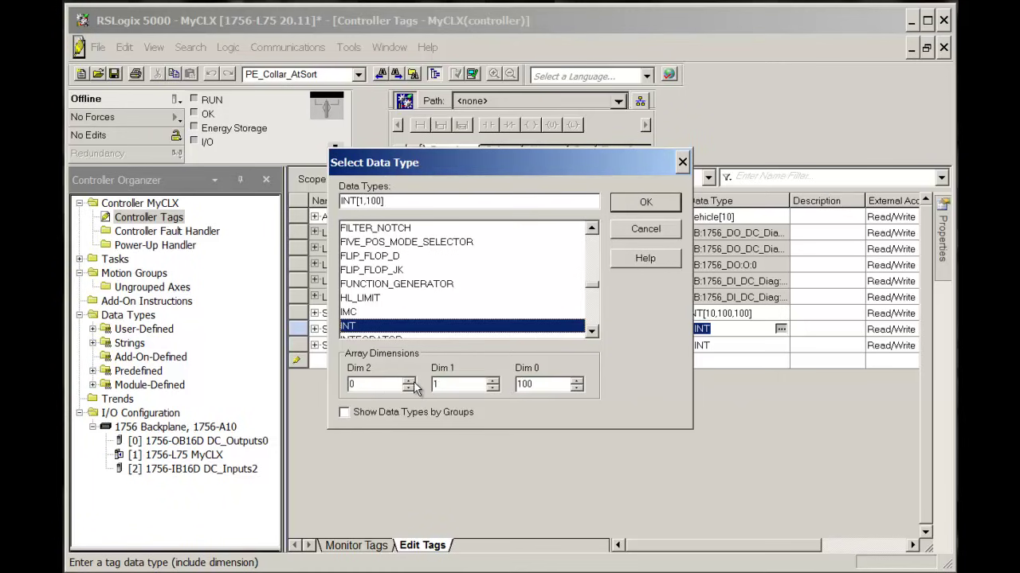
{"action": "double_click", "coordinate": [350, 384]}
{"action": "type", "text": "10"}
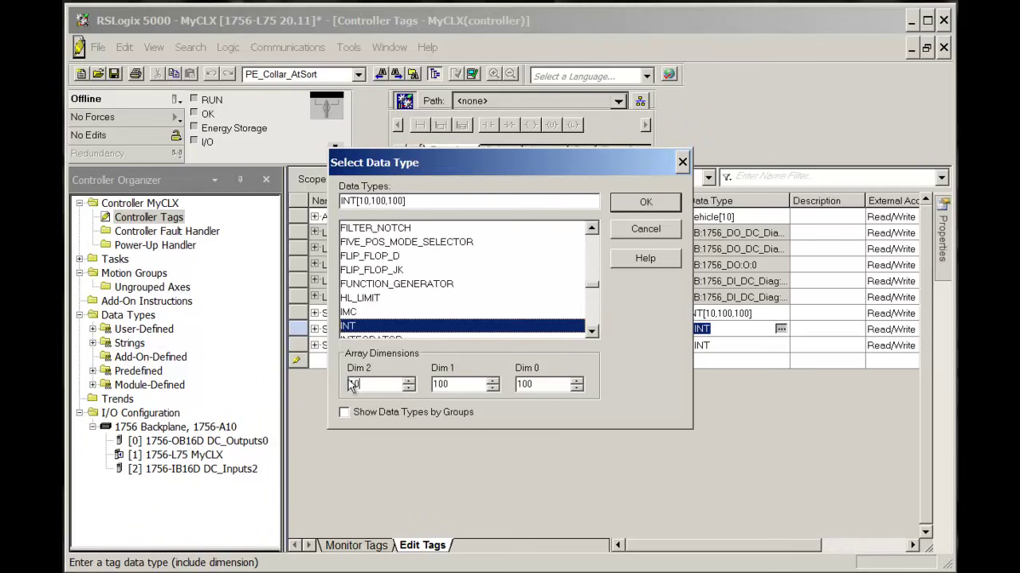
{"action": "left_click", "coordinate": [644, 203]}
Set the StorageSpace01D3 tag's data type to INT, trying to give it an array dimension of 100.
{"action": "left_click", "coordinate": [716, 349]}
{"action": "double_click", "coordinate": [715, 350]}
{"action": "type", "text": "INT"}
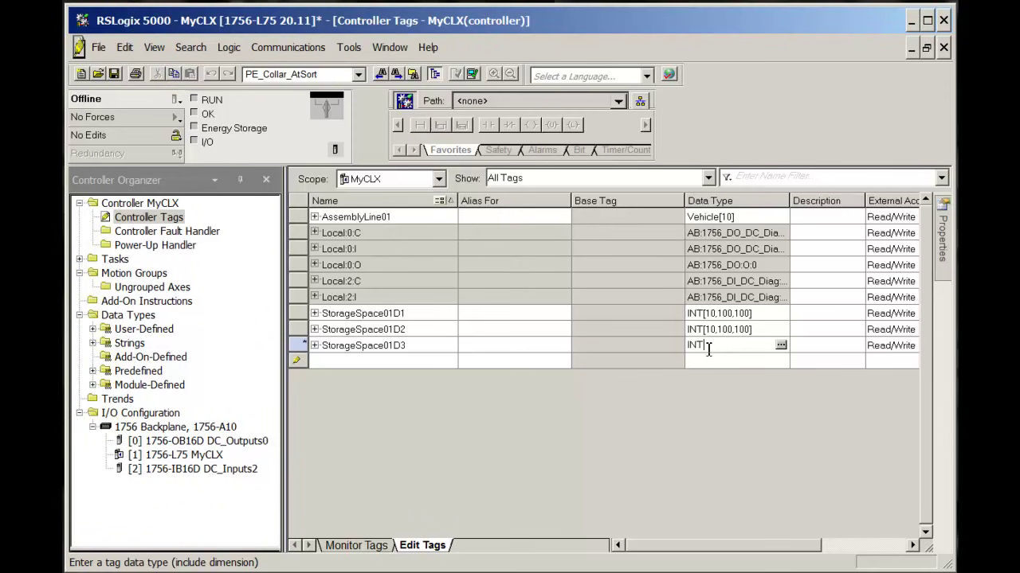
{"action": "type", "text": "[10"}
{"action": "left_click", "coordinate": [781, 345]}
{"action": "left_click_drag", "start_coordinate": [538, 386], "coordinate": [516, 390]}
{"action": "type", "text": "100"}
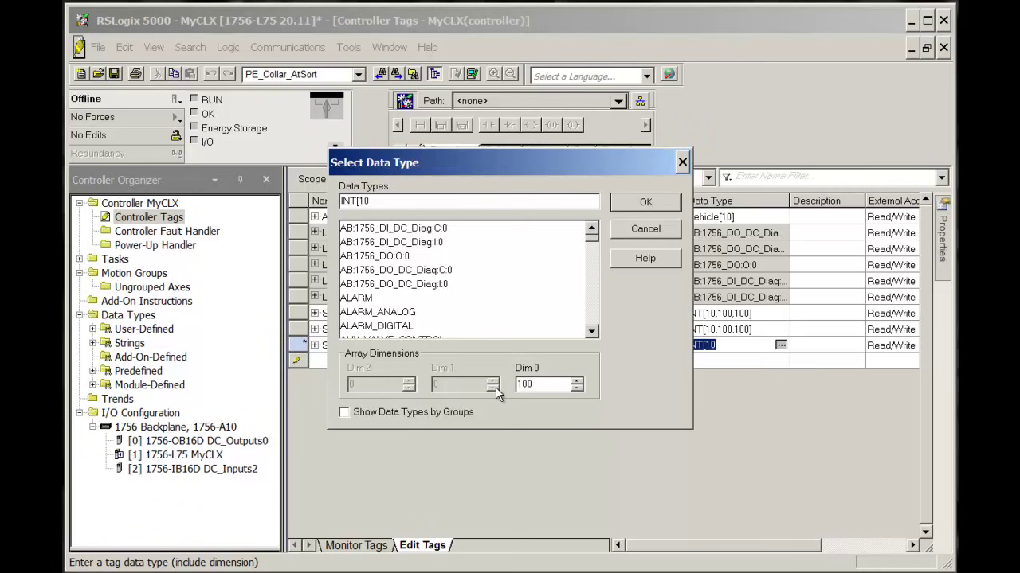
{"action": "left_click", "coordinate": [388, 201]}
{"action": "key", "text": "BackSpace"}
{"action": "key", "text": "BackSpace"}
{"action": "key", "text": "BackSpace"}
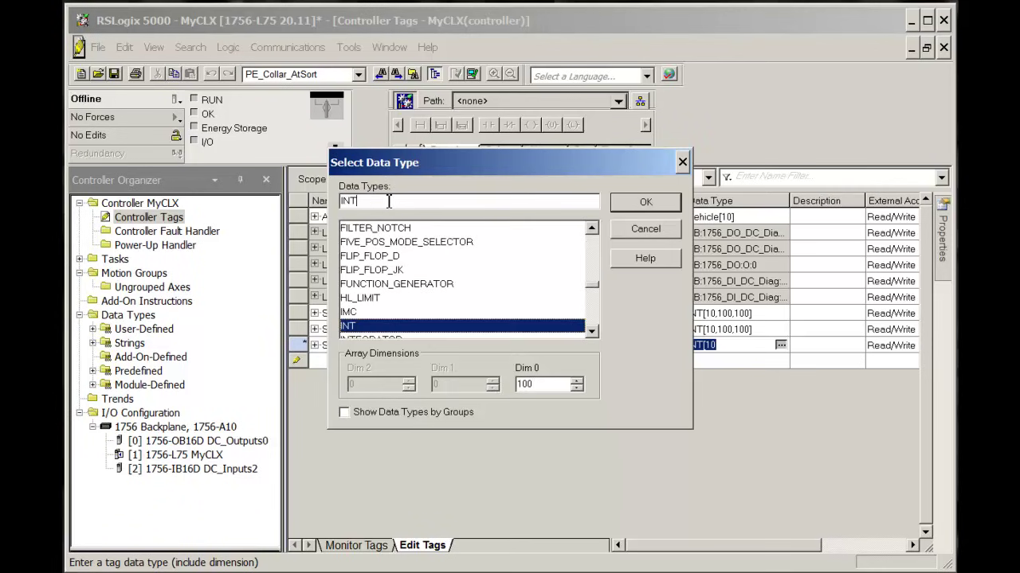
{"action": "left_click", "coordinate": [544, 385]}
{"action": "left_click", "coordinate": [617, 204]}
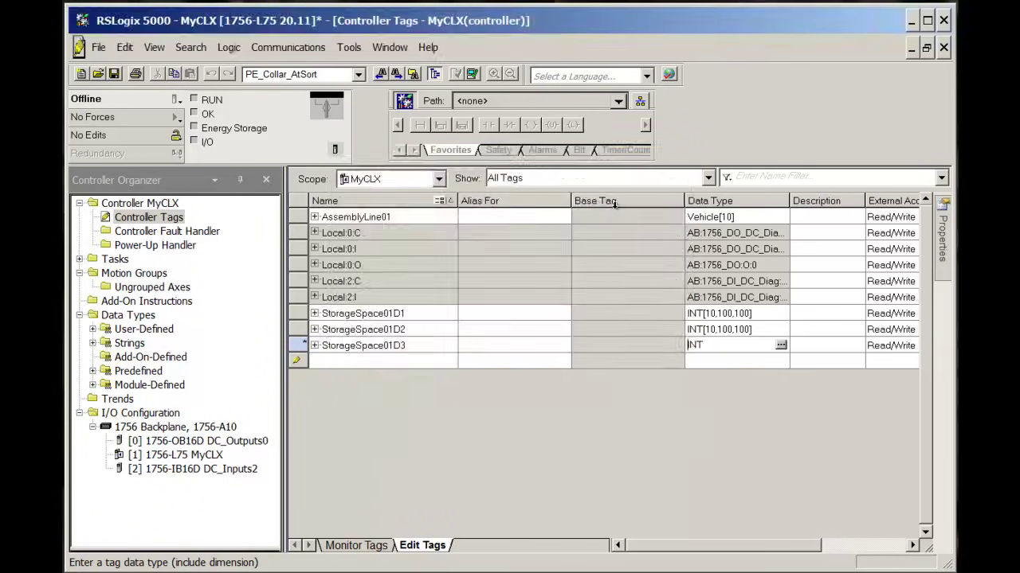
Set the StorageSpace01D3 tag's data type to a three-dimensional INT array of 10 by 100 by 100.
{"action": "left_click", "coordinate": [780, 346]}
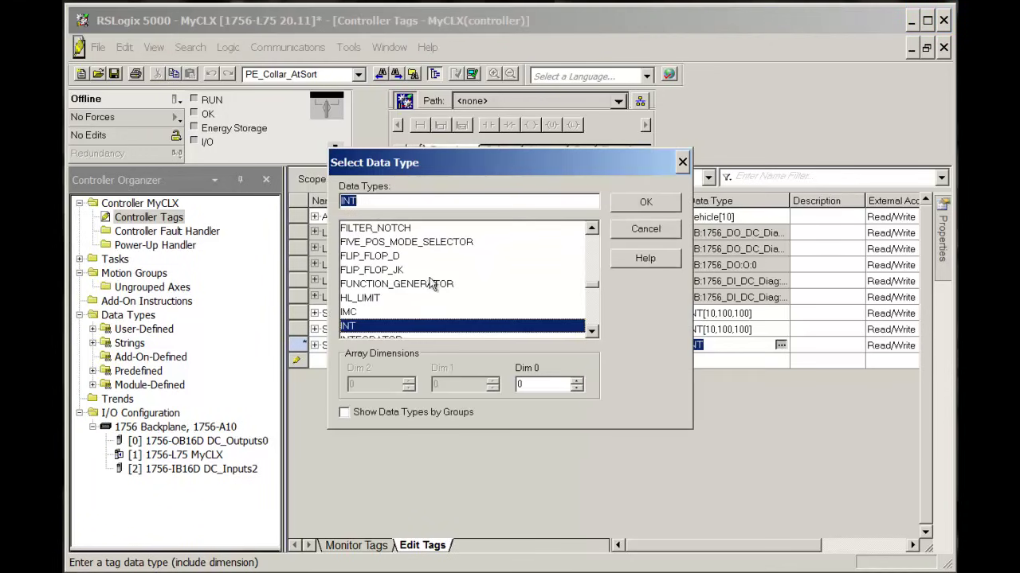
{"action": "double_click", "coordinate": [519, 383]}
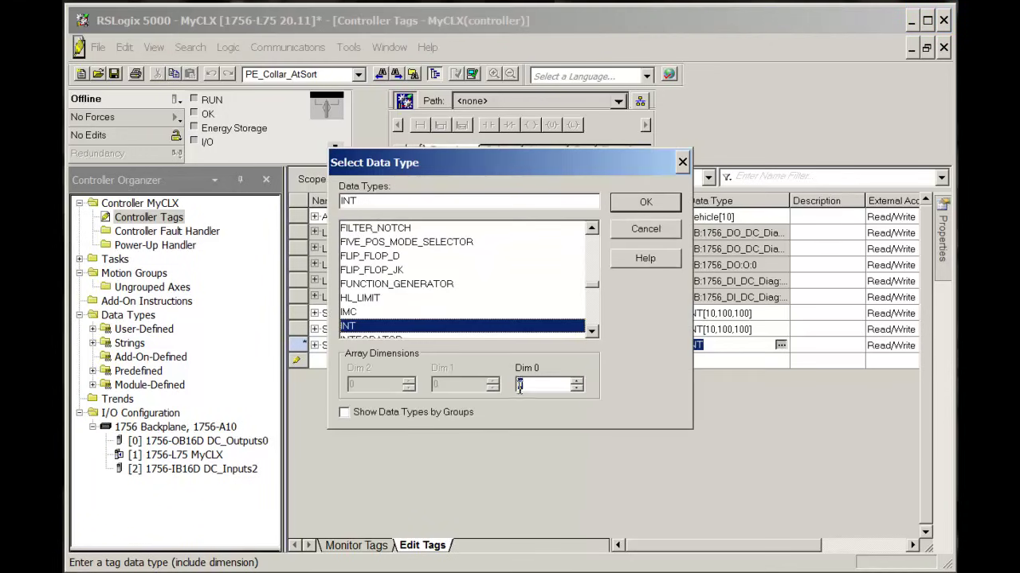
{"action": "type", "text": "100"}
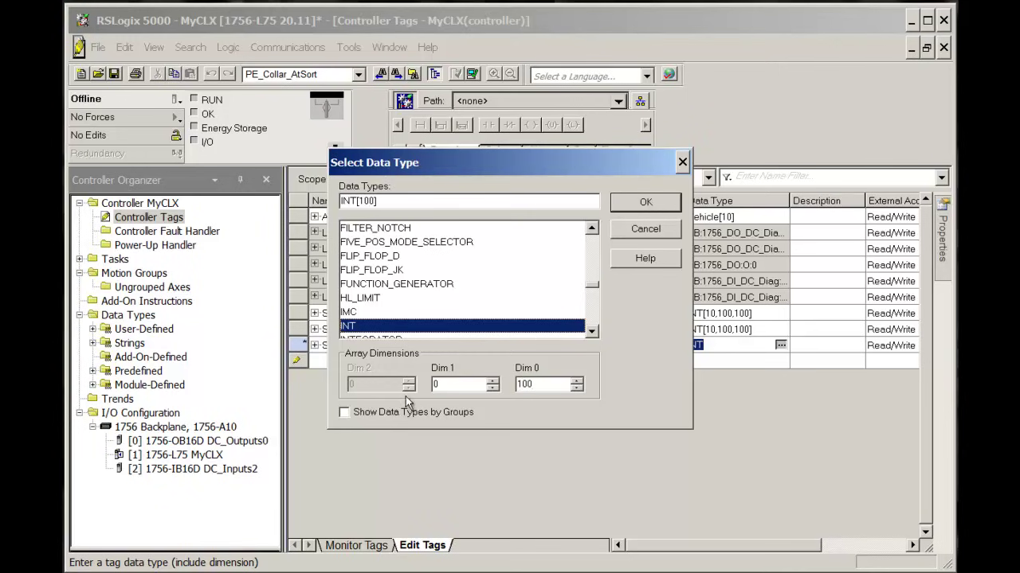
{"action": "double_click", "coordinate": [441, 385]}
{"action": "type", "text": "100"}
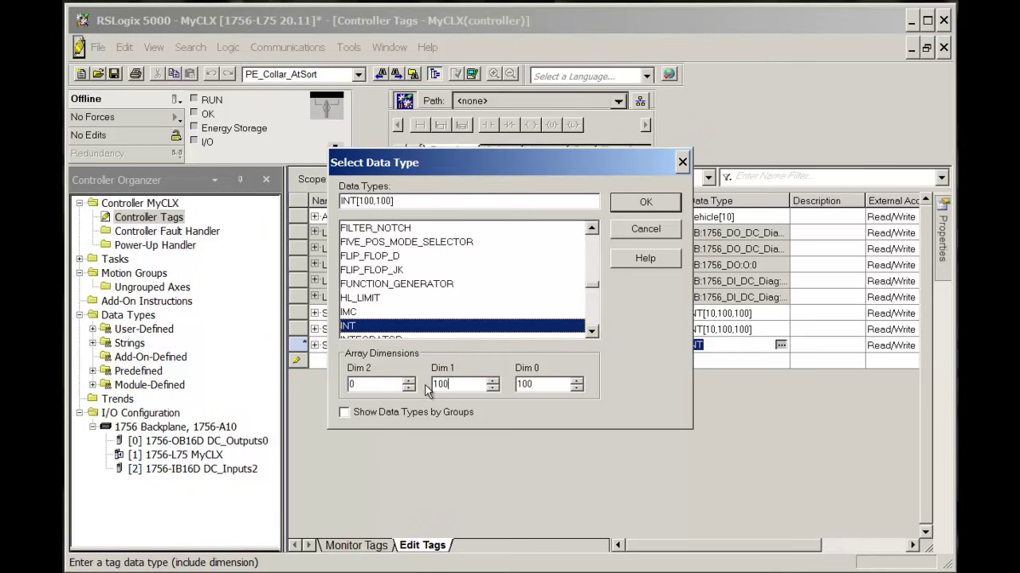
{"action": "double_click", "coordinate": [349, 384]}
{"action": "type", "text": "10"}
{"action": "left_click", "coordinate": [637, 208]}
{"action": "left_click", "coordinate": [708, 363]}
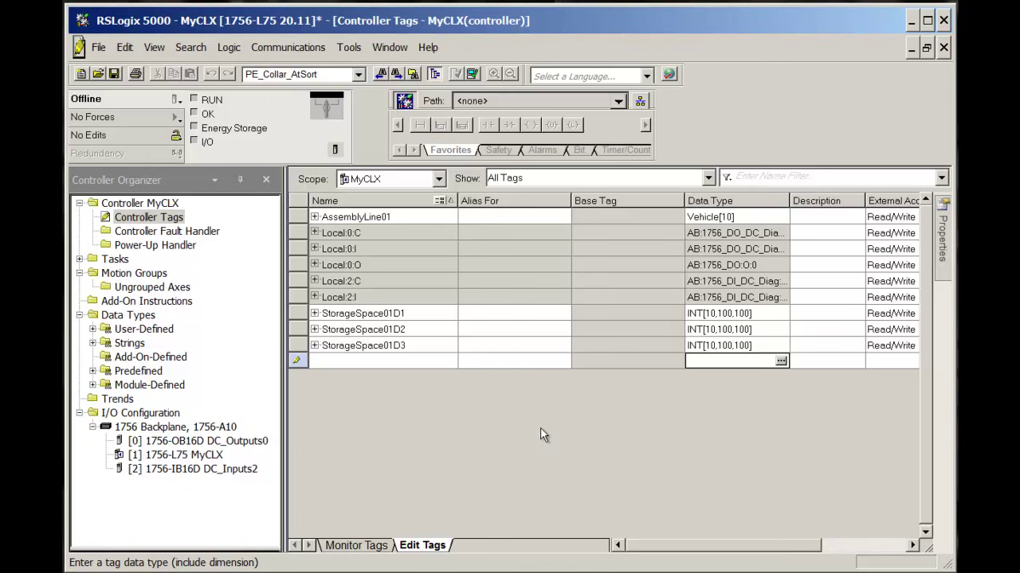
Expand the StorageSpace01D1 tag, examine how its array elements are indexed across the three dimensions, and collapse it again.
{"action": "left_click", "coordinate": [315, 313]}
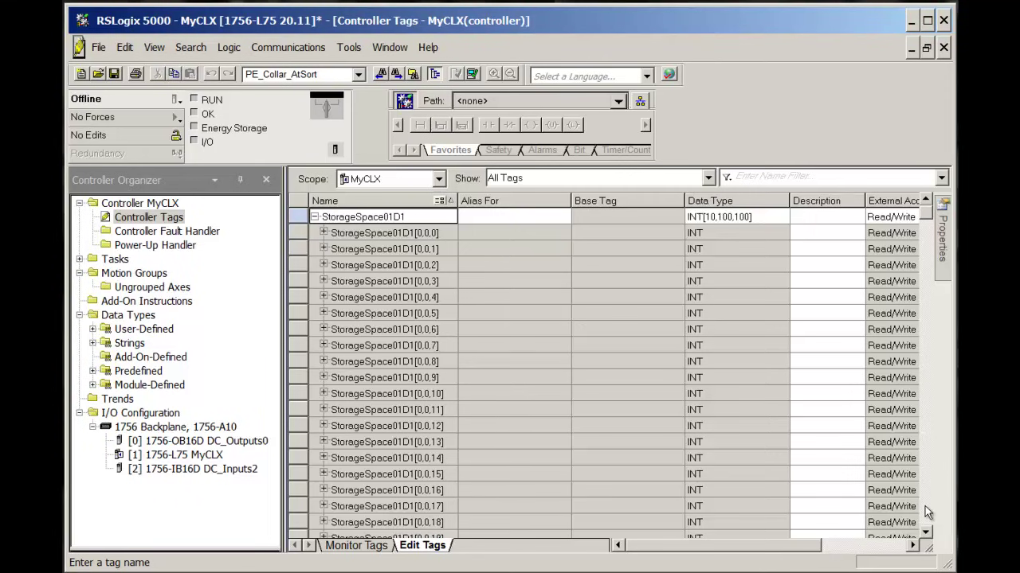
{"action": "scroll", "coordinate": [924, 506], "scroll_direction": "down", "scroll_amount": 20}
{"action": "scroll", "coordinate": [924, 506], "scroll_direction": "down", "scroll_amount": 20}
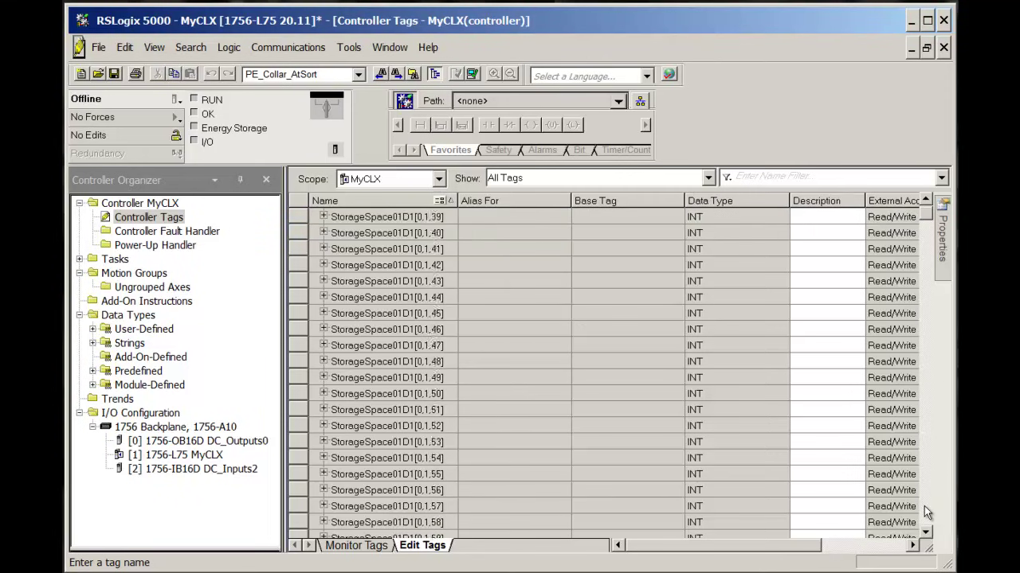
{"action": "scroll", "coordinate": [927, 203], "scroll_direction": "up", "scroll_amount": 7}
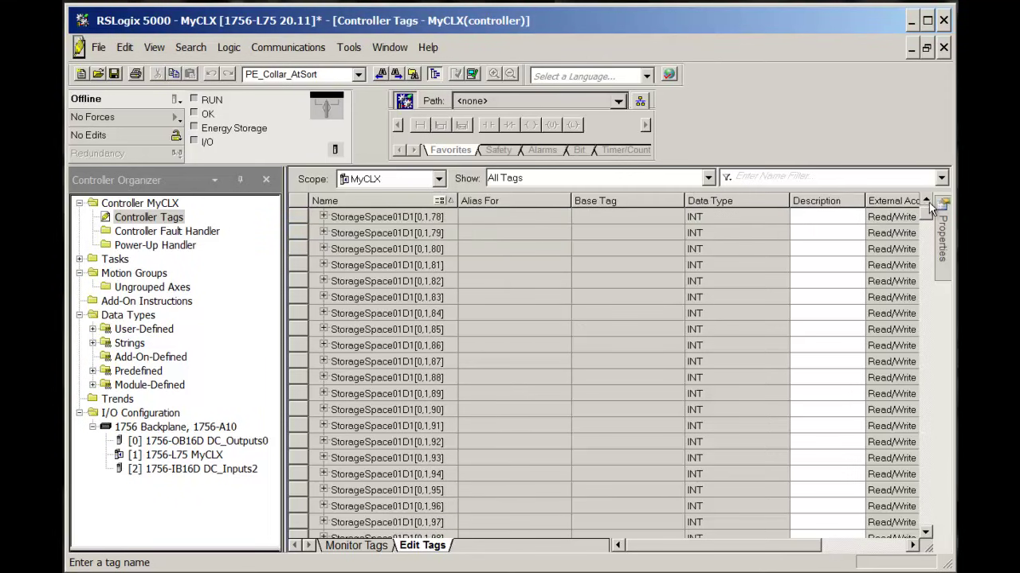
{"action": "scroll", "coordinate": [927, 203], "scroll_direction": "up", "scroll_amount": 5}
{"action": "left_click_drag", "start_coordinate": [926, 215], "coordinate": [926, 204]}
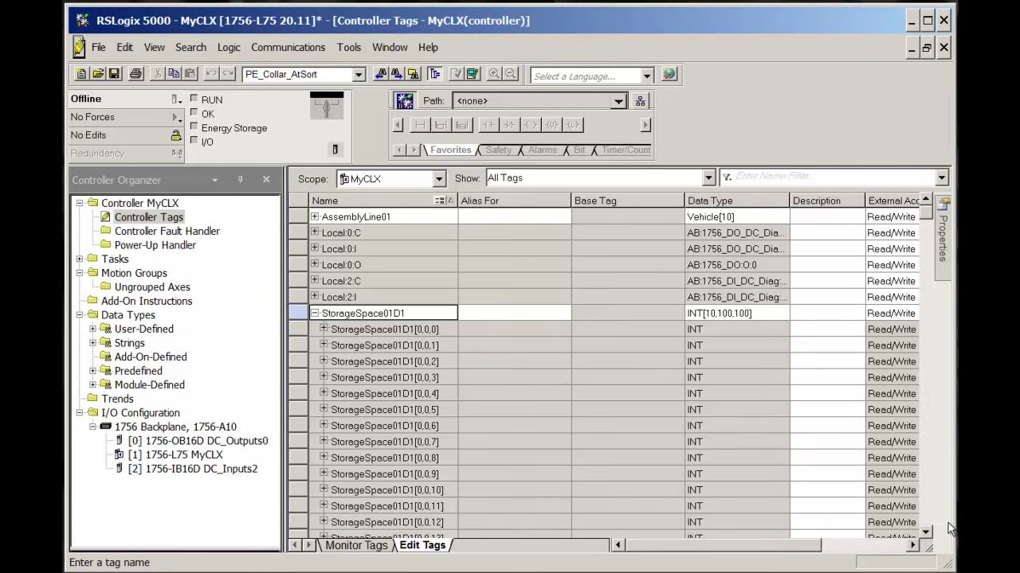
{"action": "left_click", "coordinate": [928, 513]}
{"action": "left_click", "coordinate": [928, 512]}
{"action": "left_click", "coordinate": [928, 512]}
{"action": "left_click", "coordinate": [926, 507]}
{"action": "left_click", "coordinate": [926, 508]}
{"action": "left_click", "coordinate": [927, 507]}
{"action": "left_click", "coordinate": [926, 508]}
{"action": "left_click_drag", "start_coordinate": [926, 505], "coordinate": [926, 505]}
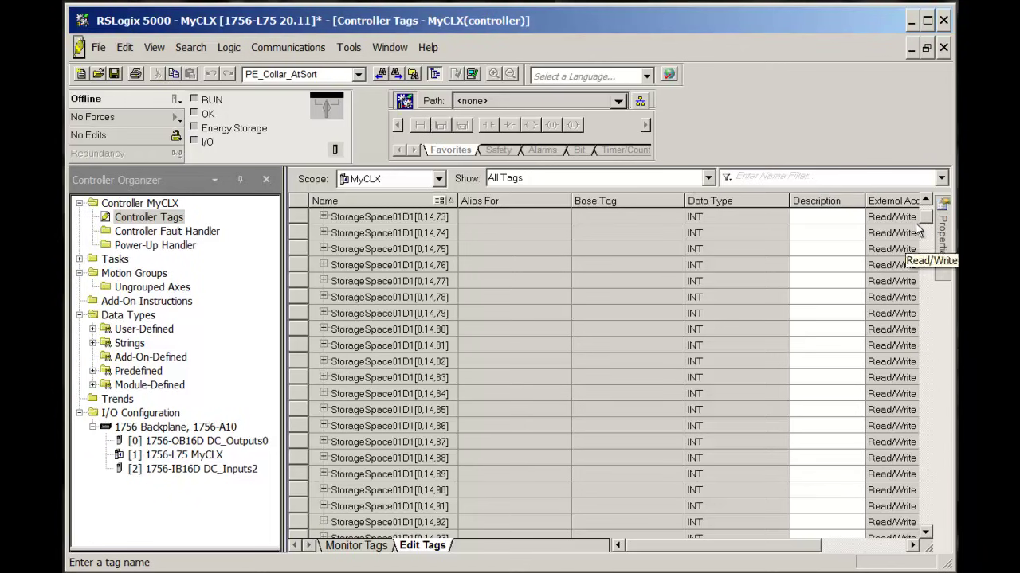
{"action": "left_click_drag", "start_coordinate": [923, 220], "coordinate": [925, 209]}
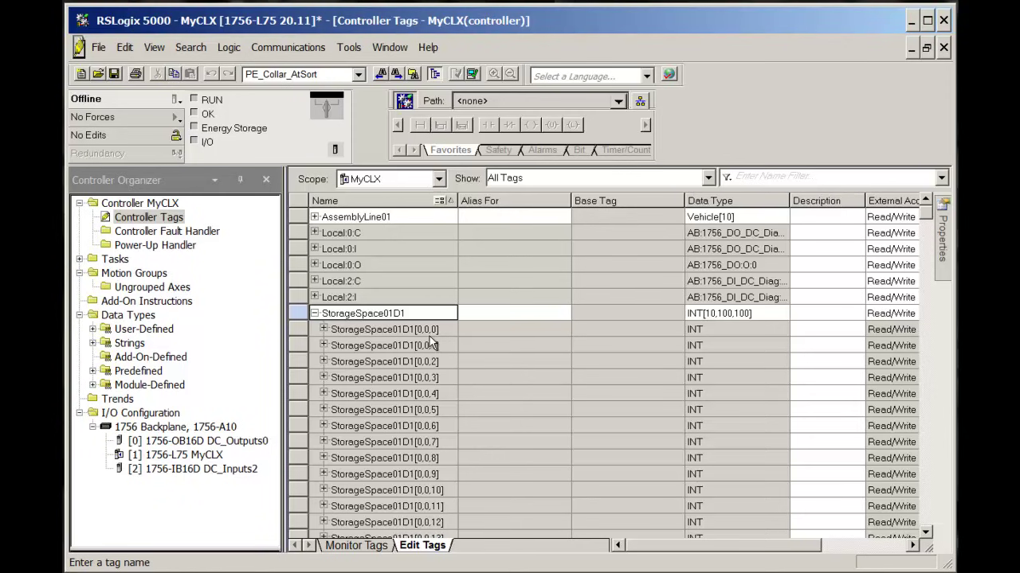
{"action": "left_click", "coordinate": [315, 314]}
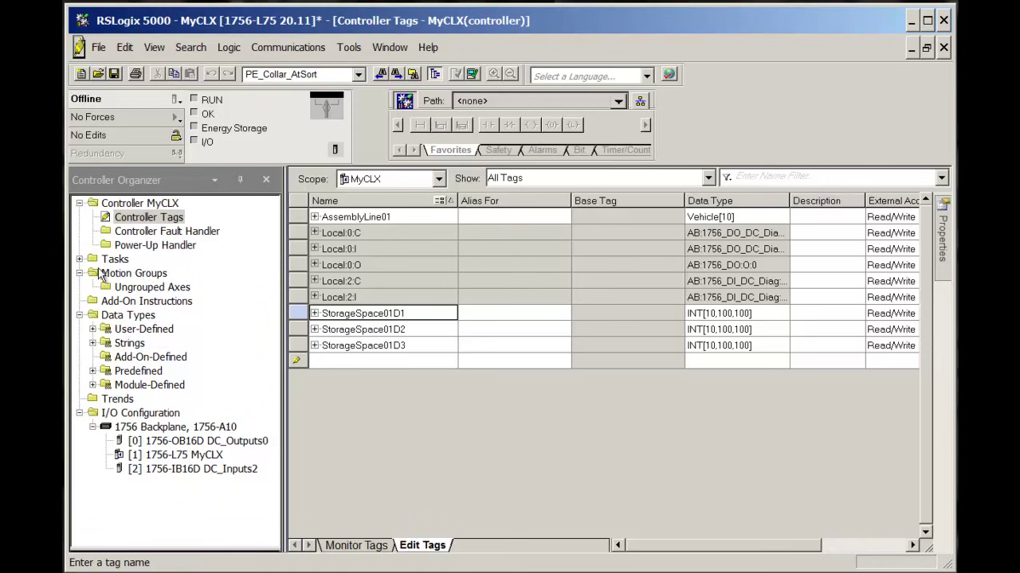
Expand the Tasks folder, check its available commands, and review the rest of the project tree through the I/O configuration.
{"action": "left_click", "coordinate": [80, 260]}
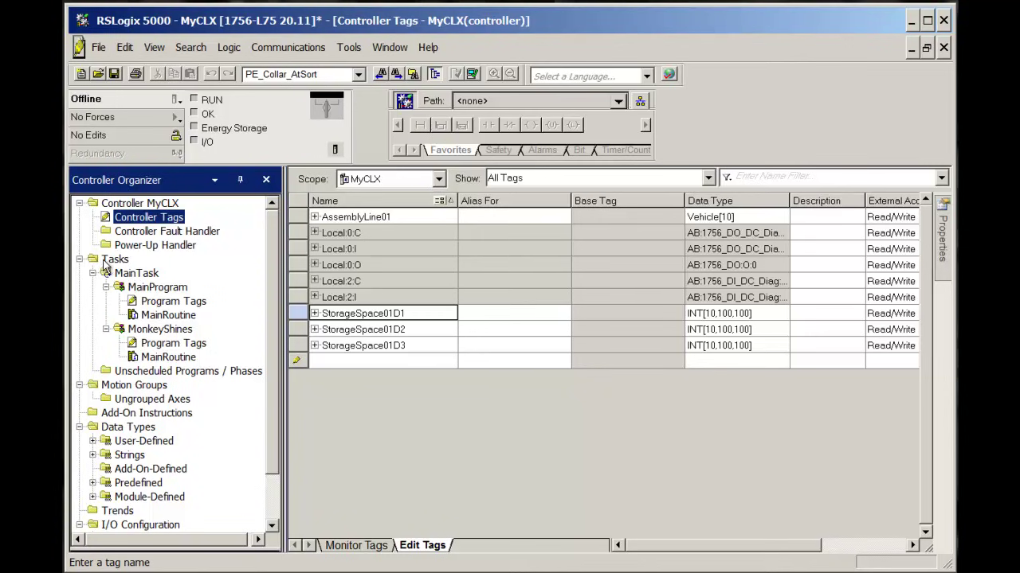
{"action": "right_click", "coordinate": [104, 266]}
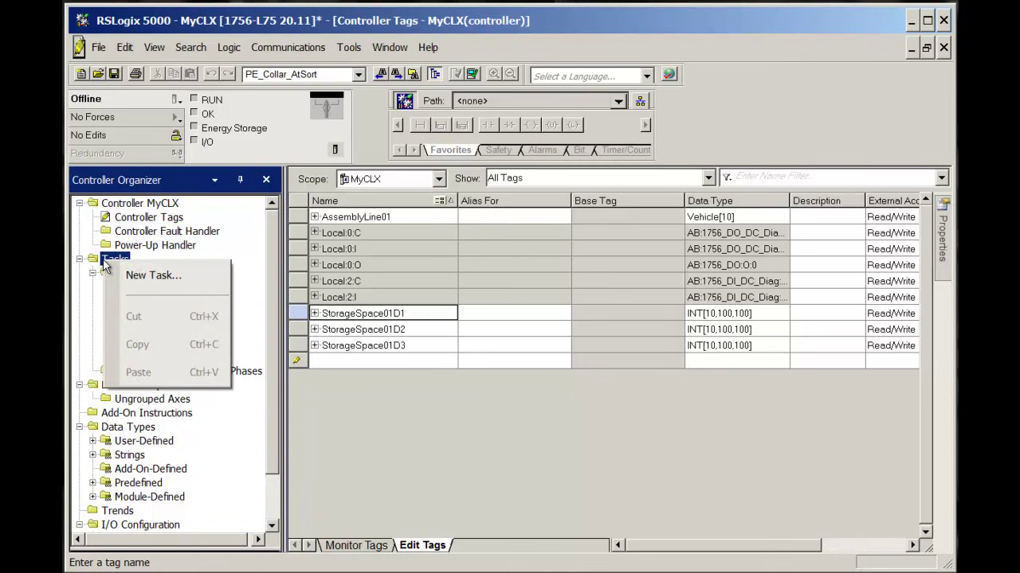
{"action": "key", "text": "Escape"}
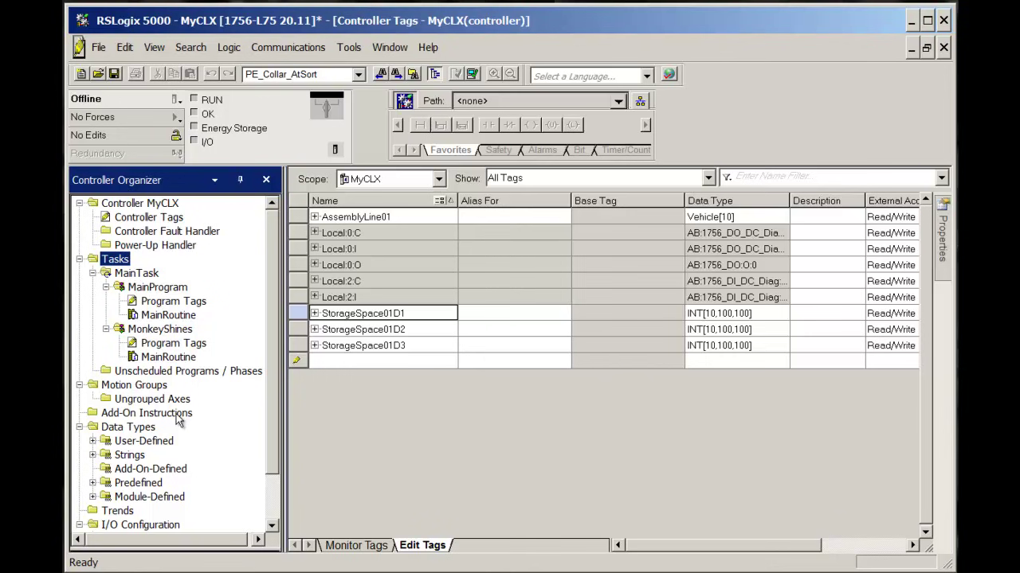
{"action": "left_click", "coordinate": [271, 511]}
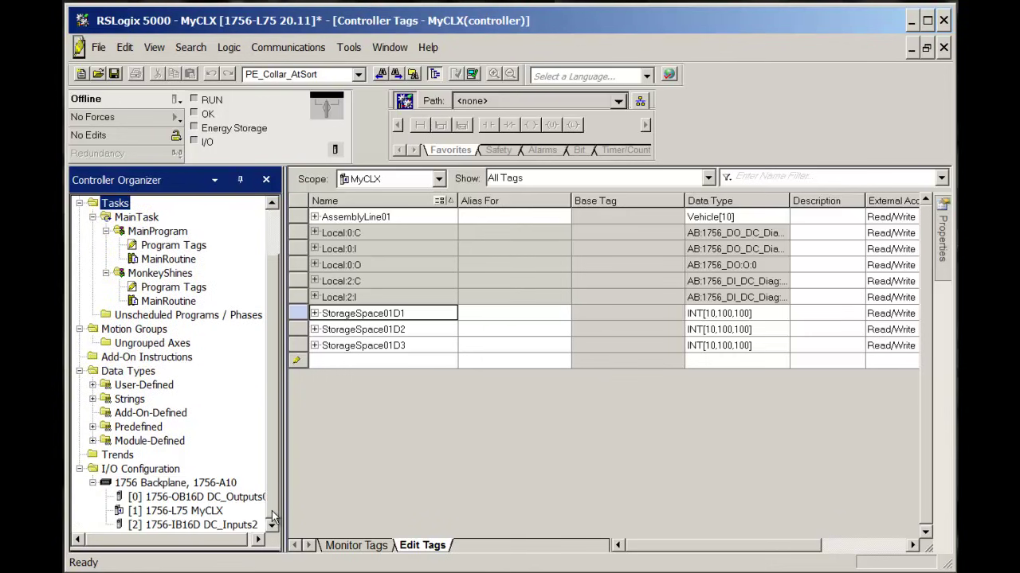